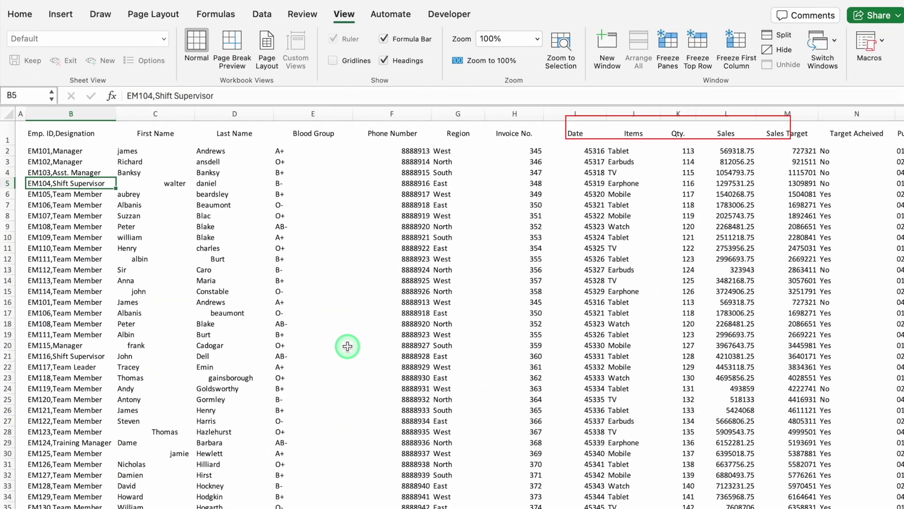
Step: Examine the raw employee data, checking the Emp. ID,Designation, First Name, Last Name, Invoice No. and Date columns
{"action": "scroll", "coordinate": [424, 340], "scroll_direction": "down", "scroll_amount": 15}
{"action": "scroll", "coordinate": [499, 333], "scroll_direction": "up", "scroll_amount": 15}
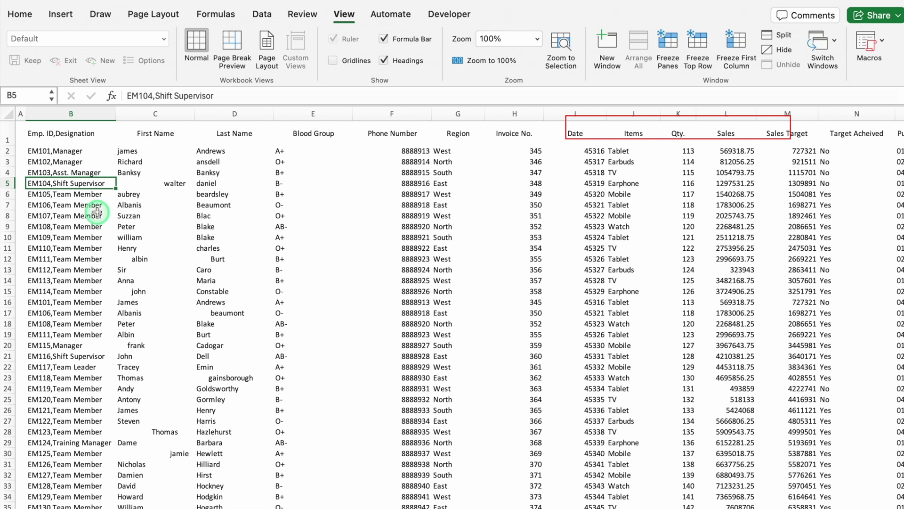
{"action": "left_click", "coordinate": [78, 114]}
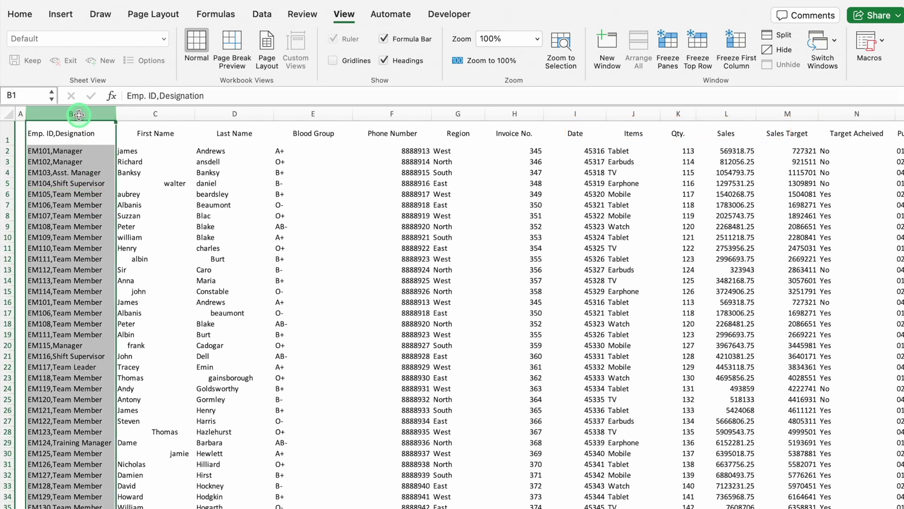
{"action": "left_click", "coordinate": [138, 115]}
{"action": "left_click", "coordinate": [204, 116]}
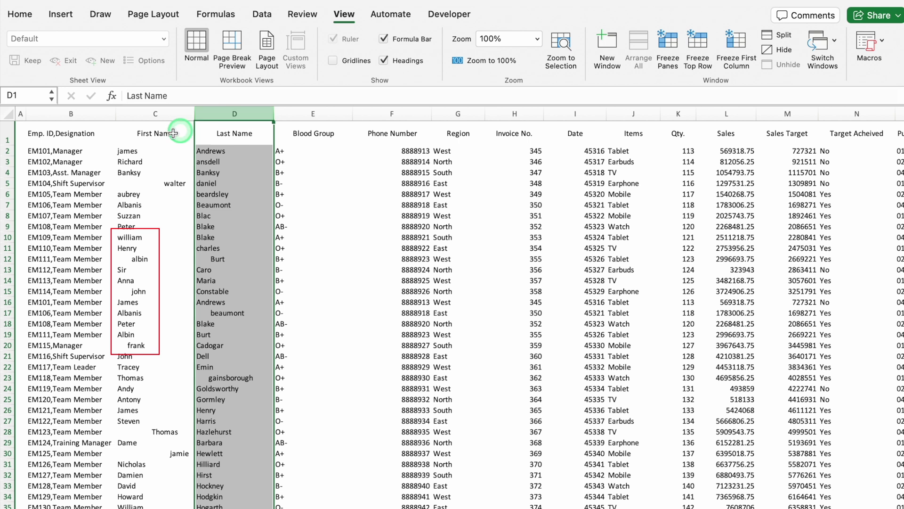
{"action": "left_click", "coordinate": [518, 114]}
{"action": "left_click", "coordinate": [571, 115]}
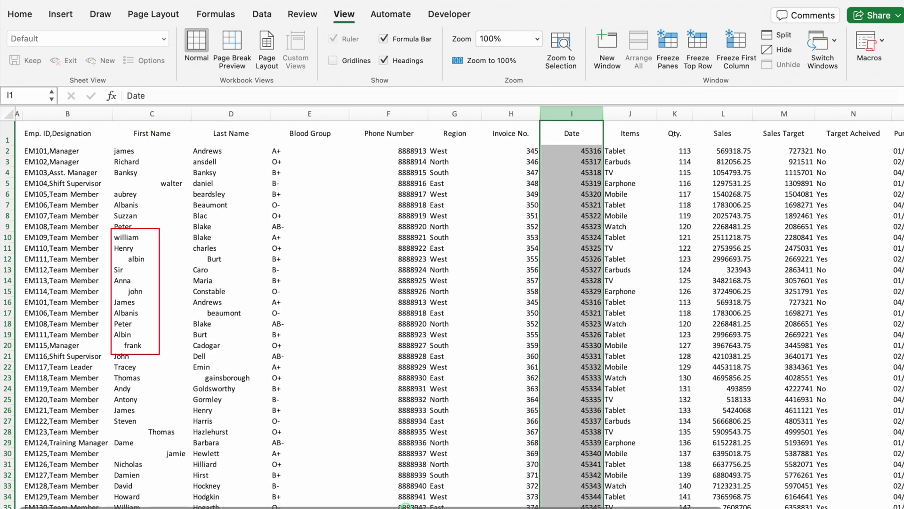
Step: Examine the Sales, Sales Target, Purchase Date, Shipment Date and Country columns of the raw data
{"action": "scroll", "coordinate": [542, 122], "scroll_direction": "right", "scroll_amount": 5}
{"action": "left_click", "coordinate": [504, 113]}
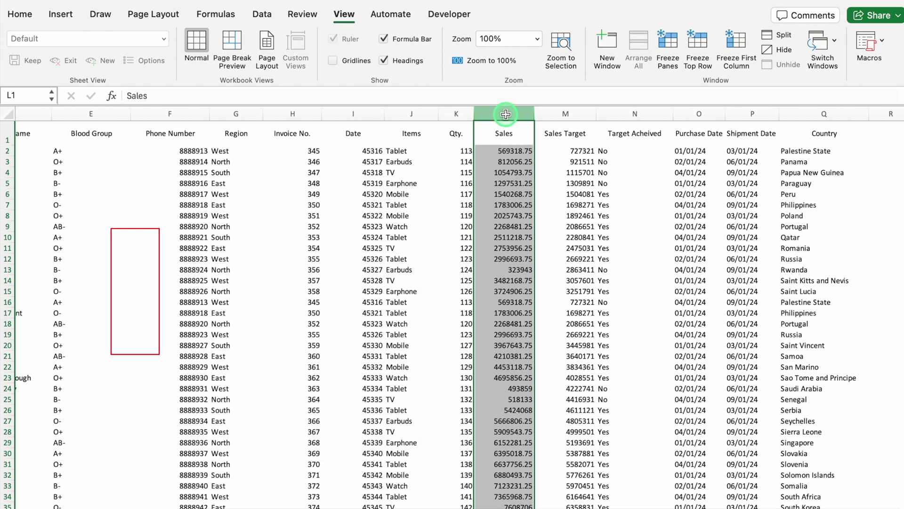
{"action": "left_click", "coordinate": [560, 114]}
{"action": "left_click", "coordinate": [528, 115]}
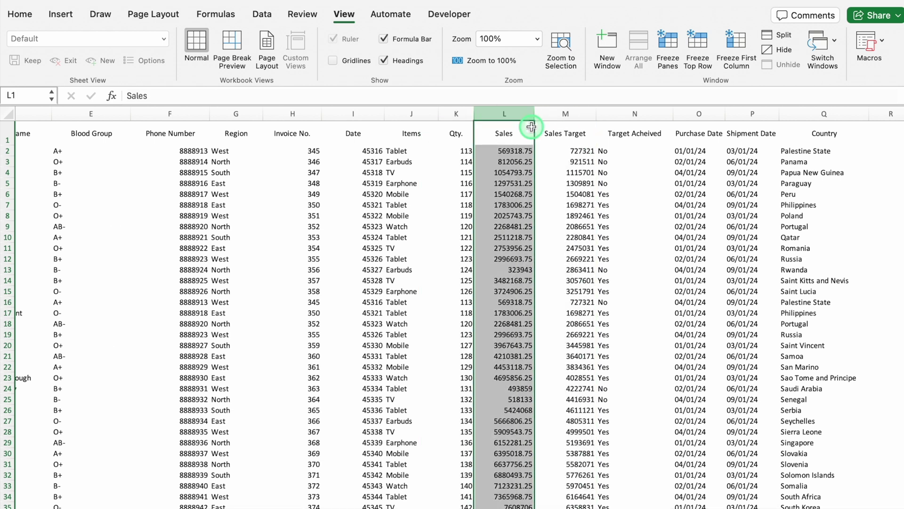
{"action": "left_click", "coordinate": [567, 113]}
{"action": "left_click", "coordinate": [519, 110]}
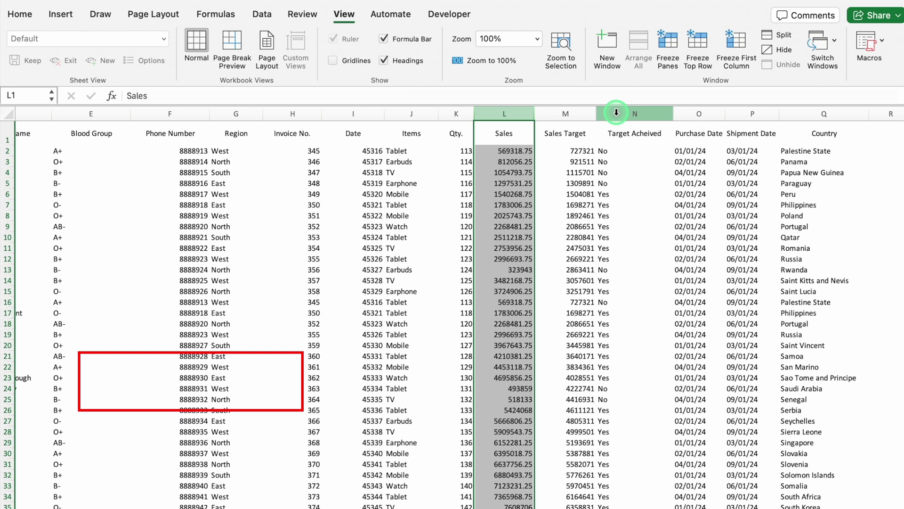
{"action": "left_click", "coordinate": [690, 110]}
{"action": "left_click", "coordinate": [744, 113]}
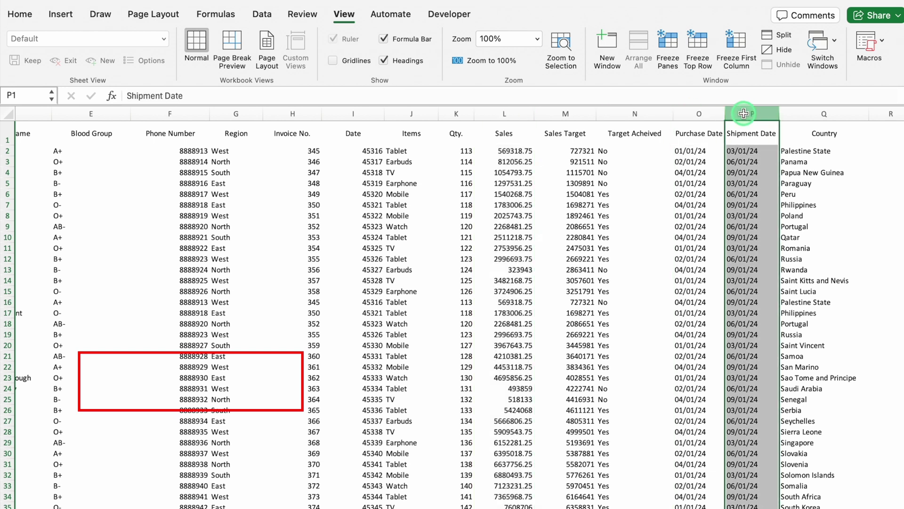
{"action": "left_click_drag", "start_coordinate": [744, 113], "coordinate": [797, 113]}
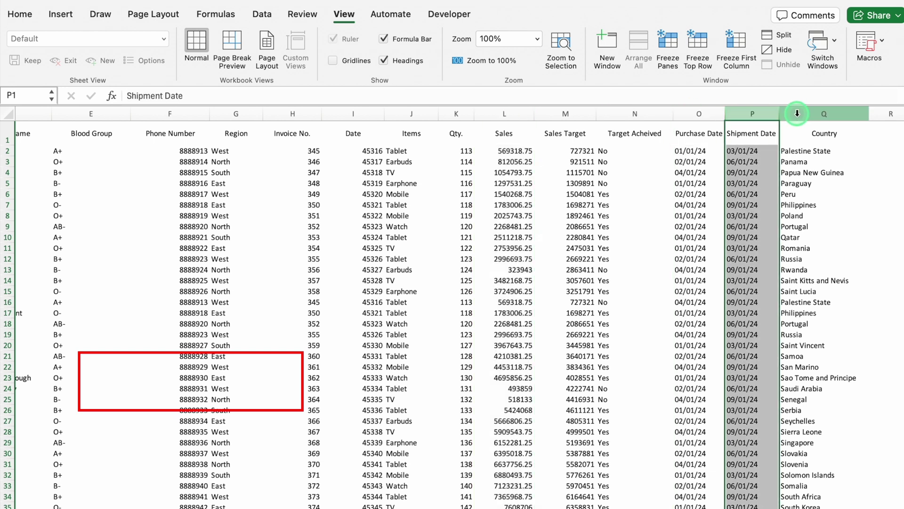
{"action": "left_click_drag", "start_coordinate": [788, 119], "coordinate": [744, 115]}
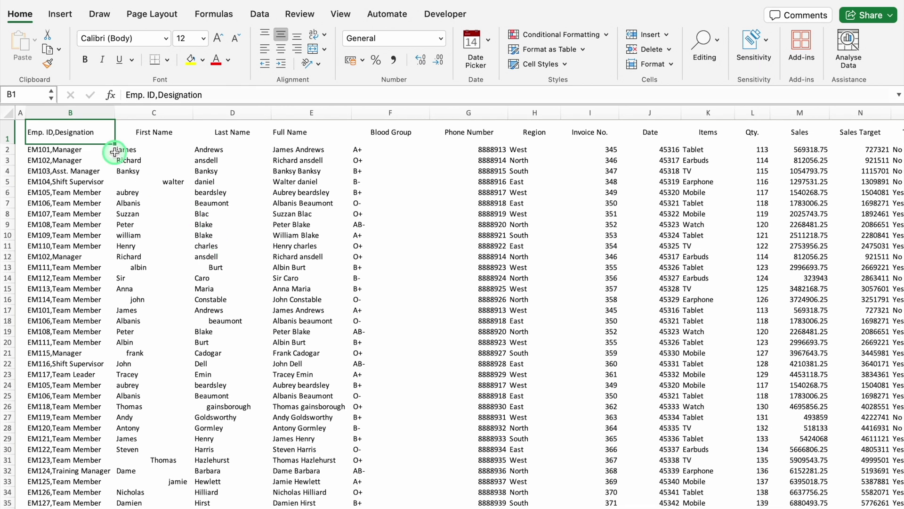
Step: Start a Power Query data import, allow the external data connection, and choose Excel workbook as the data source
{"action": "left_click", "coordinate": [262, 14]}
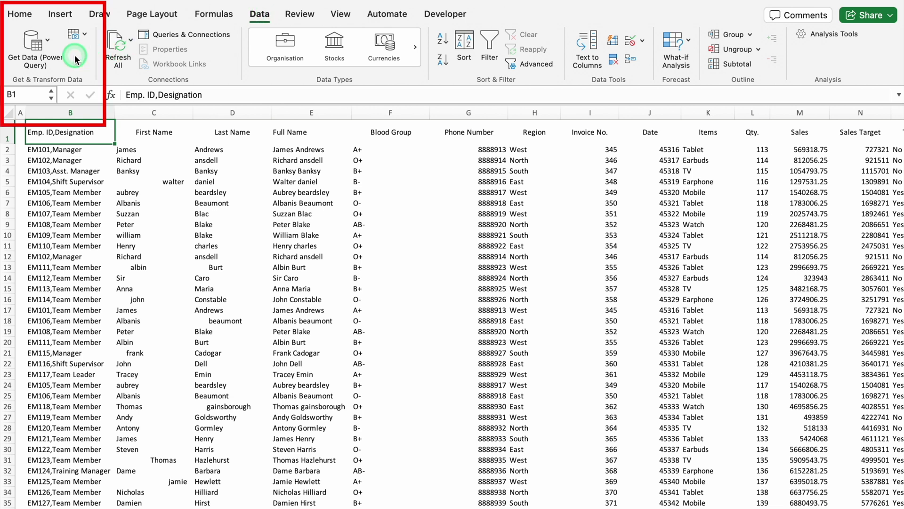
{"action": "left_click", "coordinate": [47, 41]}
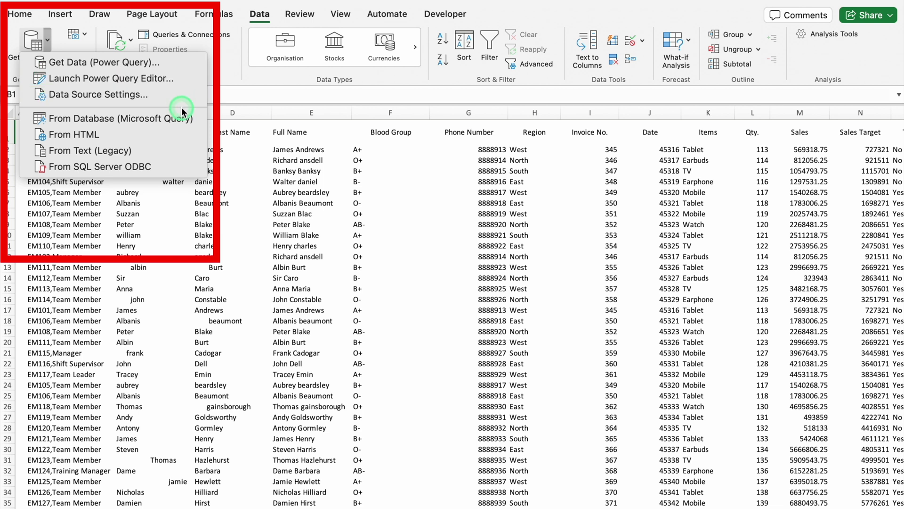
{"action": "left_click", "coordinate": [171, 64]}
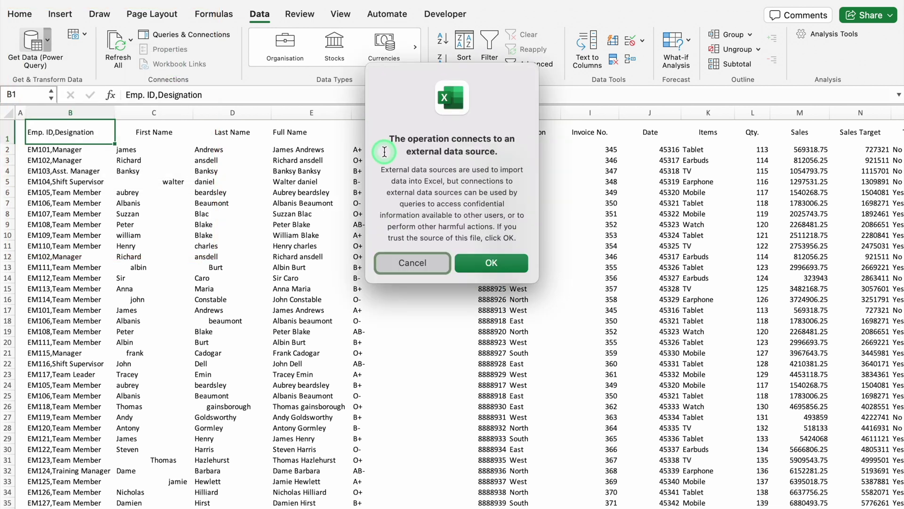
{"action": "left_click", "coordinate": [490, 265]}
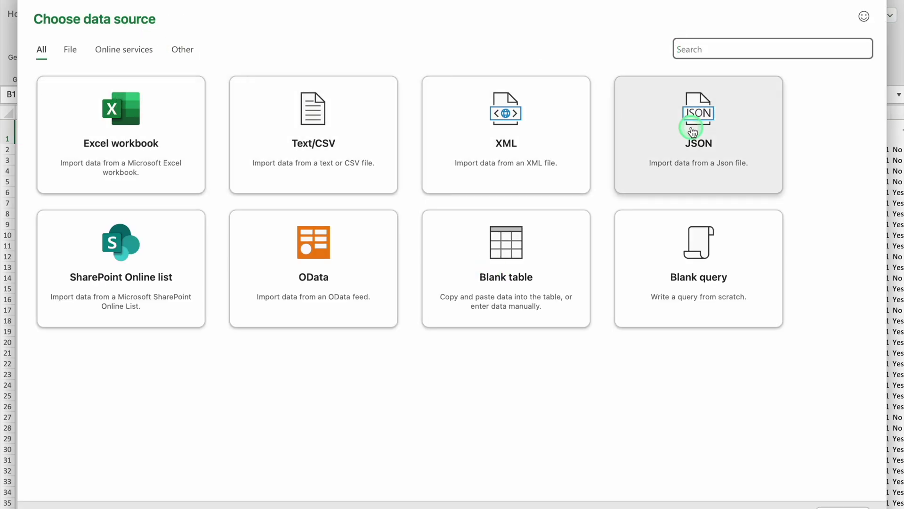
{"action": "left_click", "coordinate": [136, 129]}
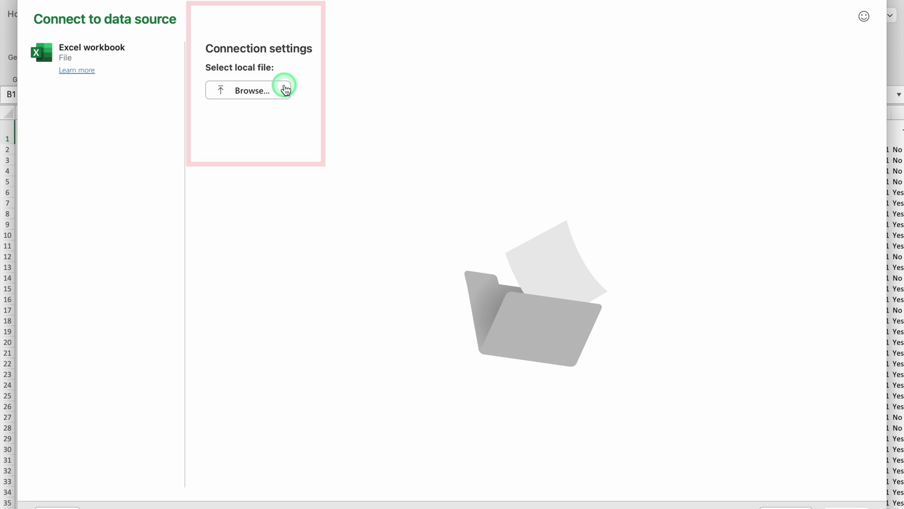
Step: Connect the import to the file Power Query.xlsx on the Desktop and continue to the data selection
{"action": "left_click", "coordinate": [264, 91]}
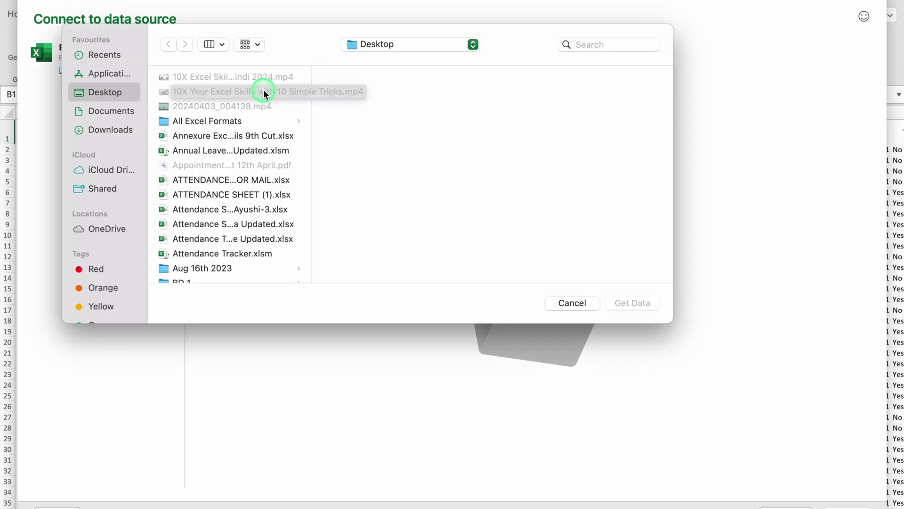
{"action": "type", "text": "power"}
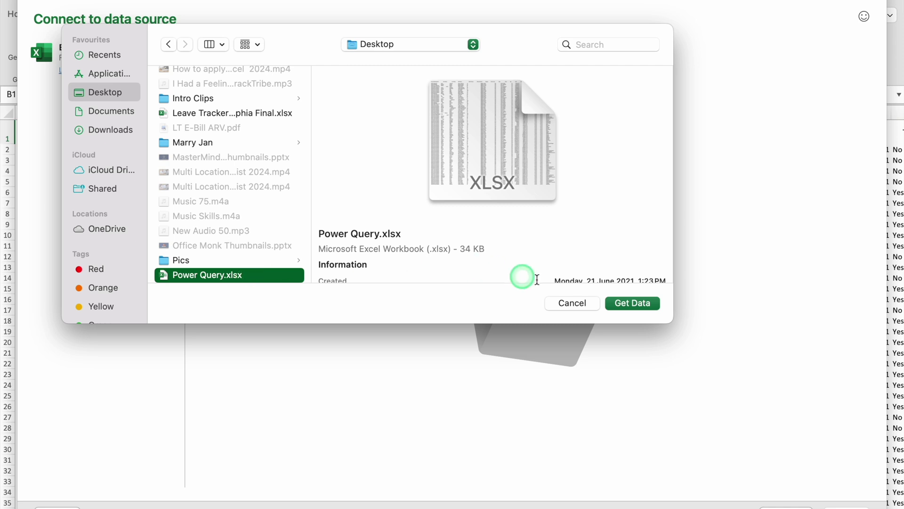
{"action": "left_click", "coordinate": [629, 303]}
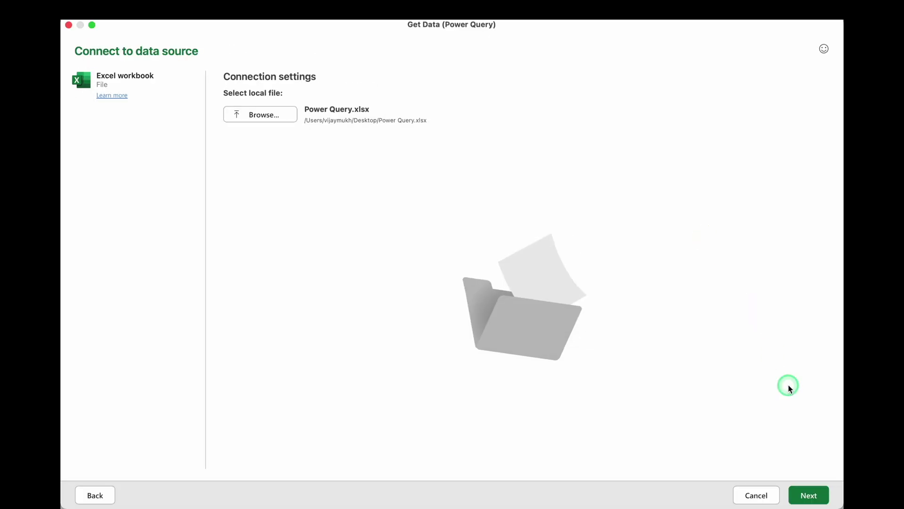
{"action": "left_click", "coordinate": [812, 497]}
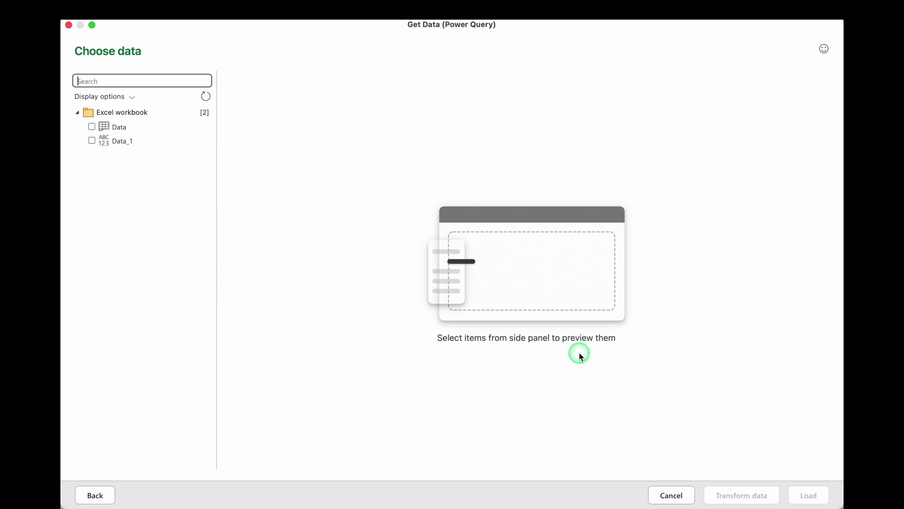
Step: Select the Data sheet of the workbook for import and open it for transformation in the Power Query Editor
{"action": "left_click", "coordinate": [176, 142]}
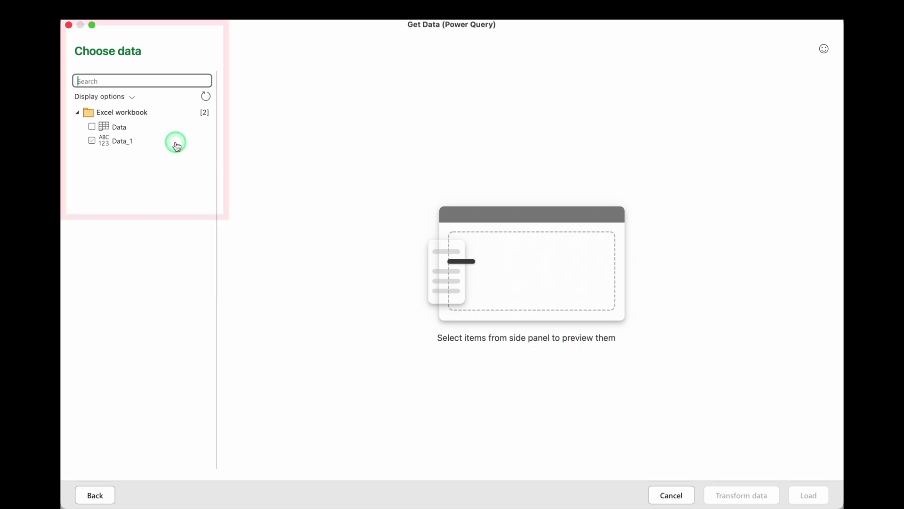
{"action": "left_click", "coordinate": [92, 127]}
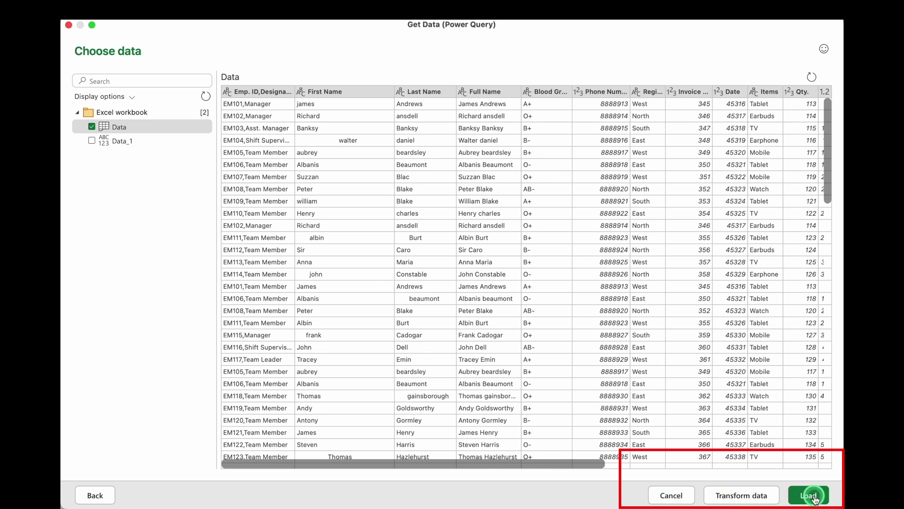
{"action": "left_click", "coordinate": [747, 495]}
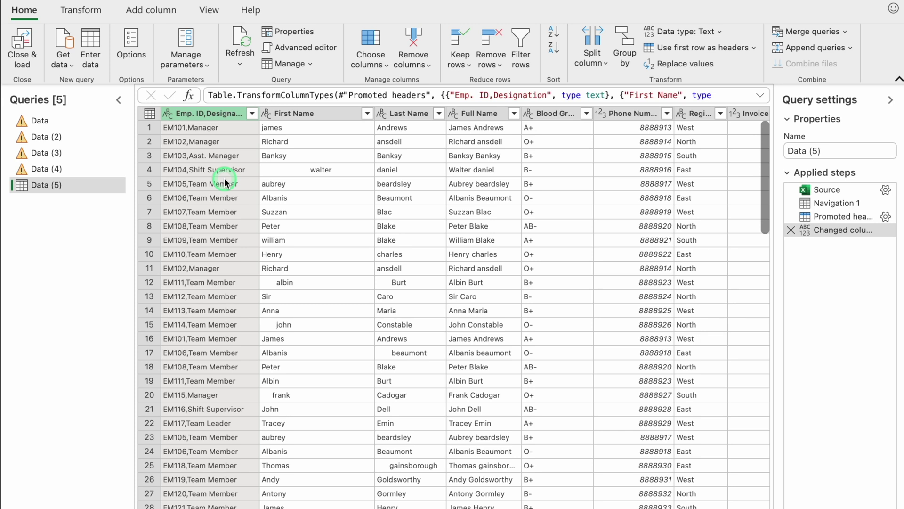
Step: Split the Emp. ID,Designation column by delimiter, using Comma as the separator
{"action": "left_click", "coordinate": [304, 115]}
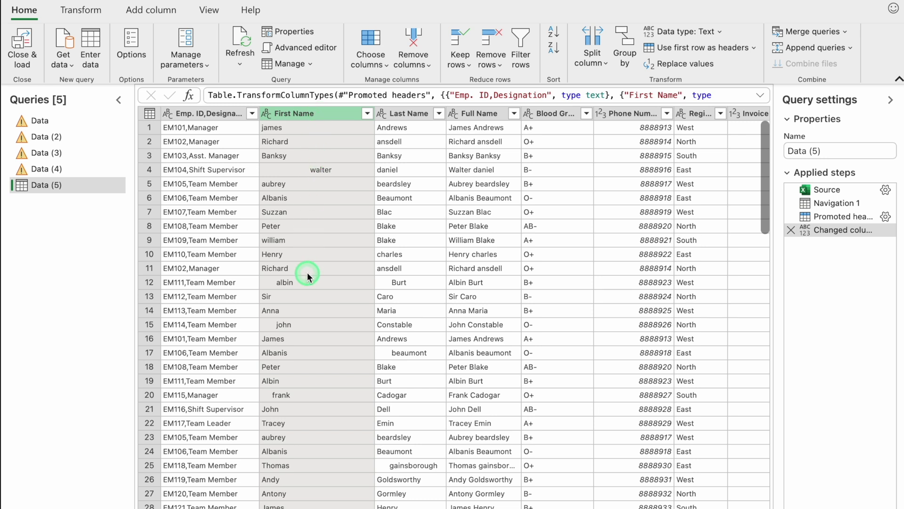
{"action": "left_click", "coordinate": [211, 114]}
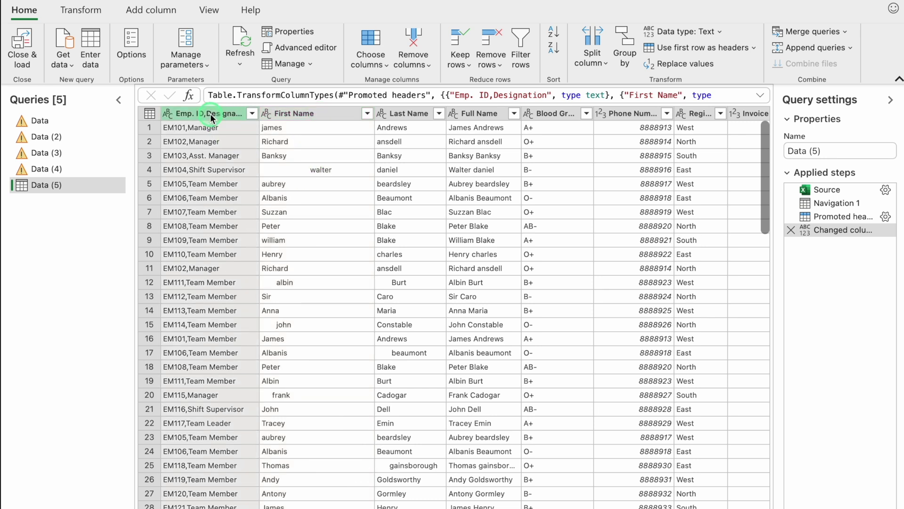
{"action": "right_click", "coordinate": [211, 114]}
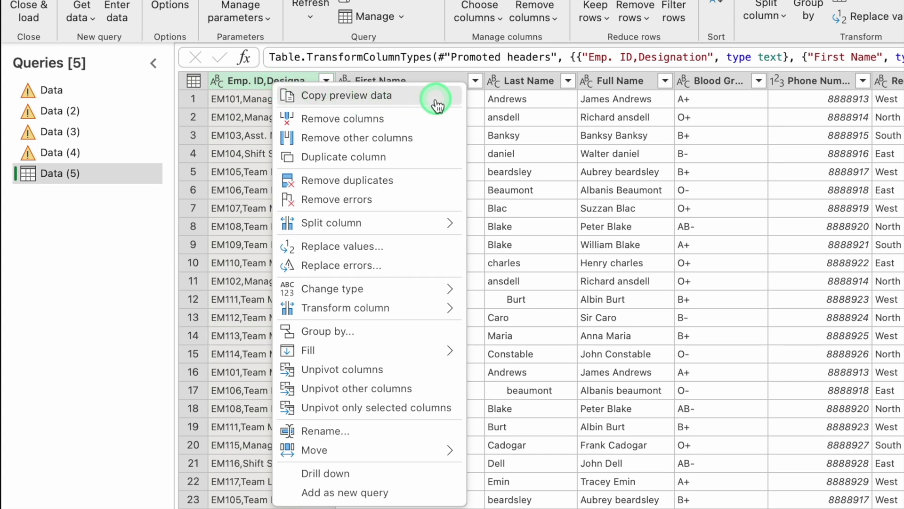
{"action": "mouse_move", "coordinate": [430, 230]}
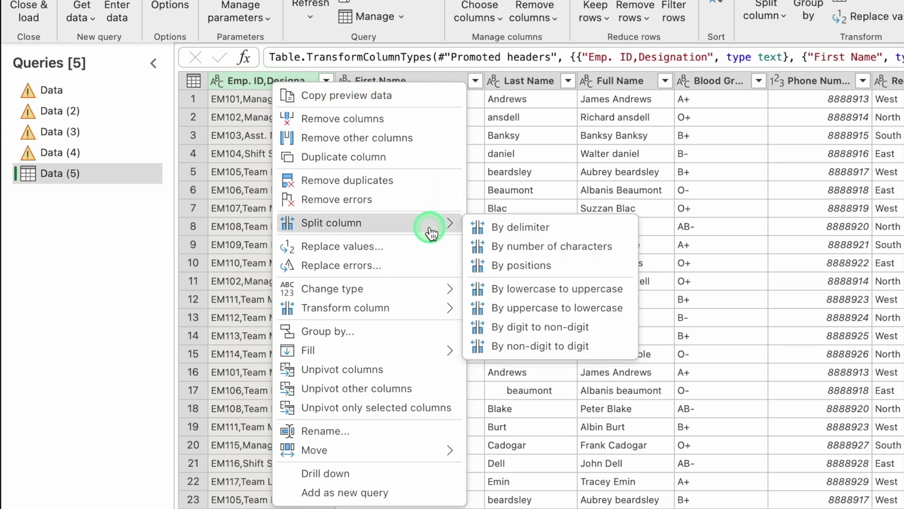
{"action": "left_click", "coordinate": [592, 231]}
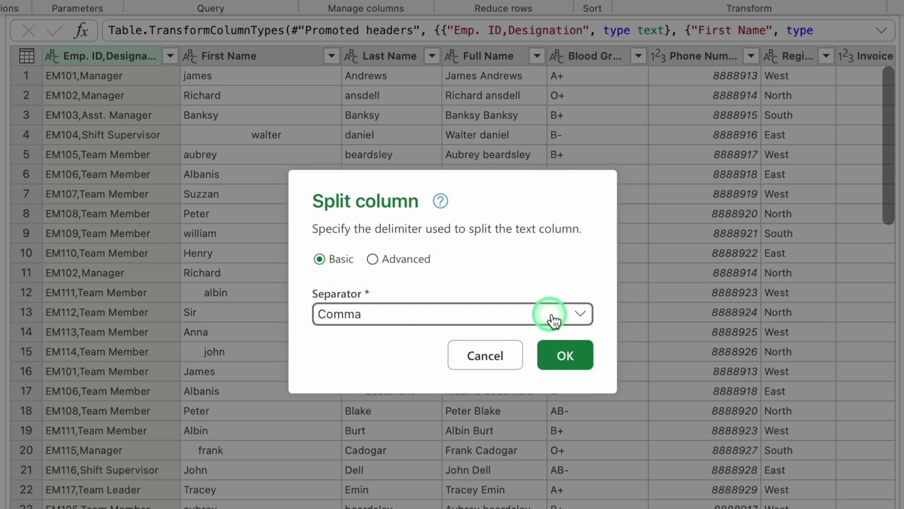
{"action": "left_click", "coordinate": [581, 314]}
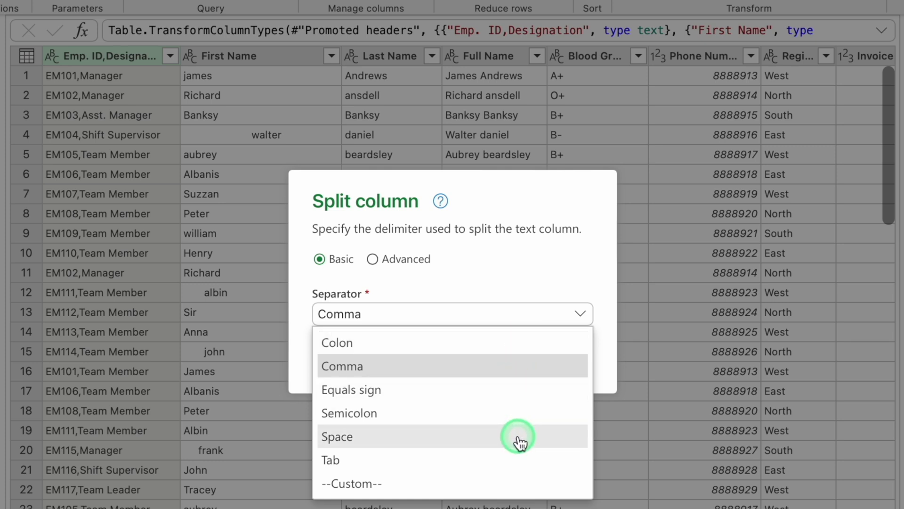
{"action": "left_click", "coordinate": [478, 372]}
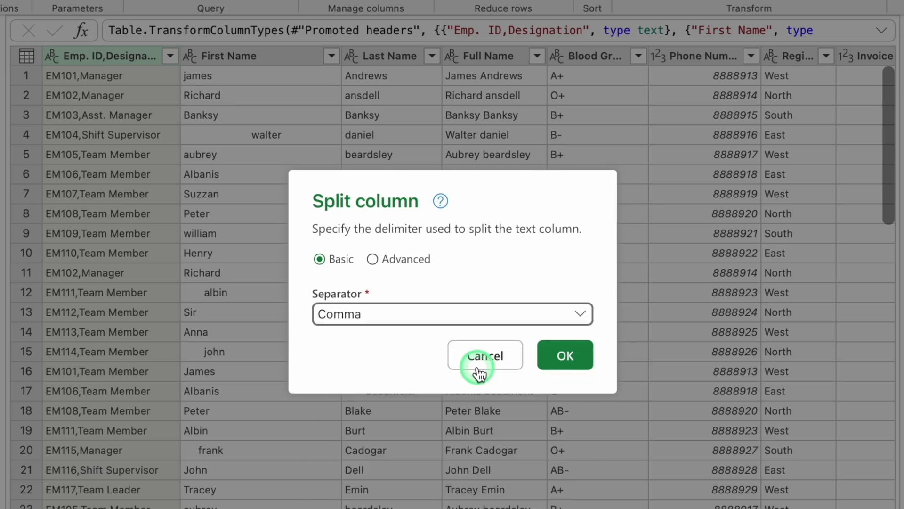
{"action": "left_click", "coordinate": [567, 355]}
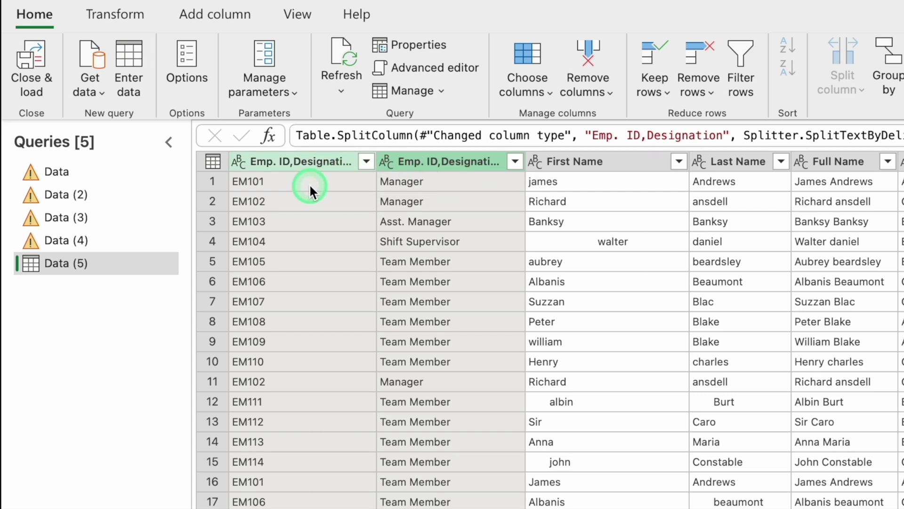
Step: Rename the two columns produced by the split as Emp. ID and Designation
{"action": "double_click", "coordinate": [322, 159]}
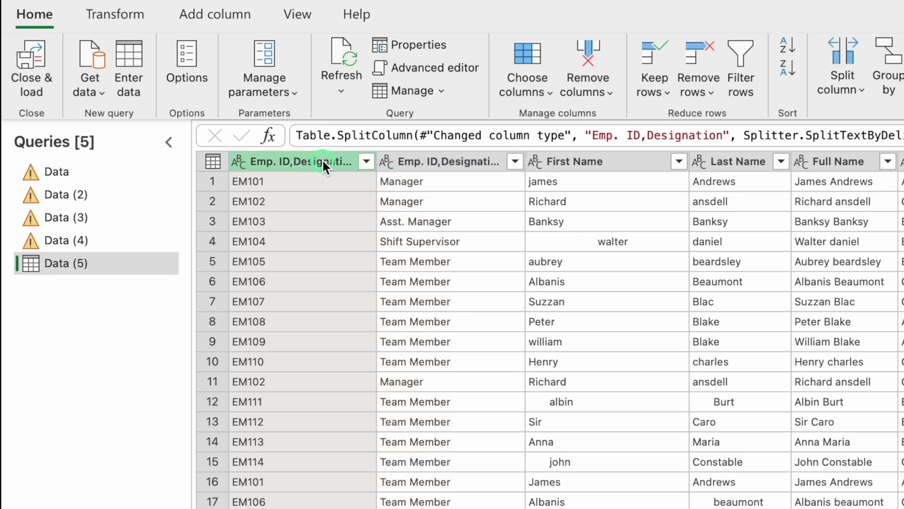
{"action": "type", "text": "Emp. ID"}
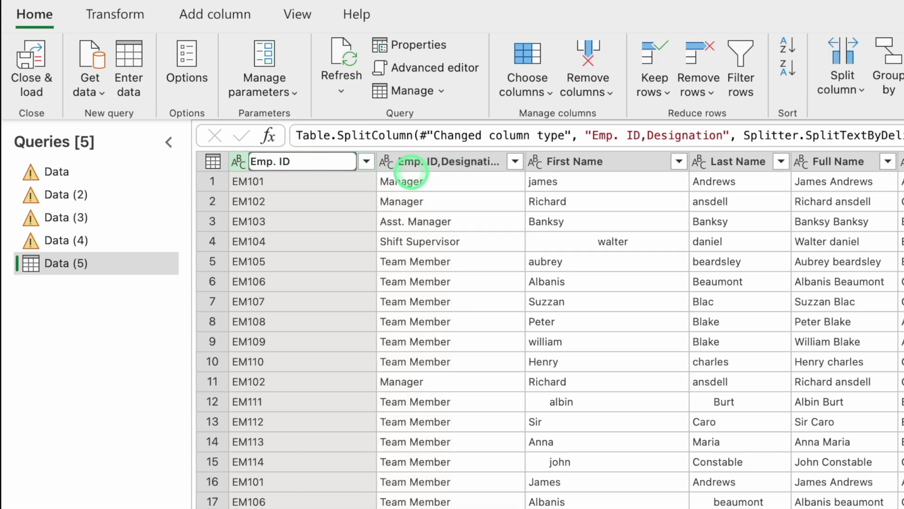
{"action": "key", "text": "Return"}
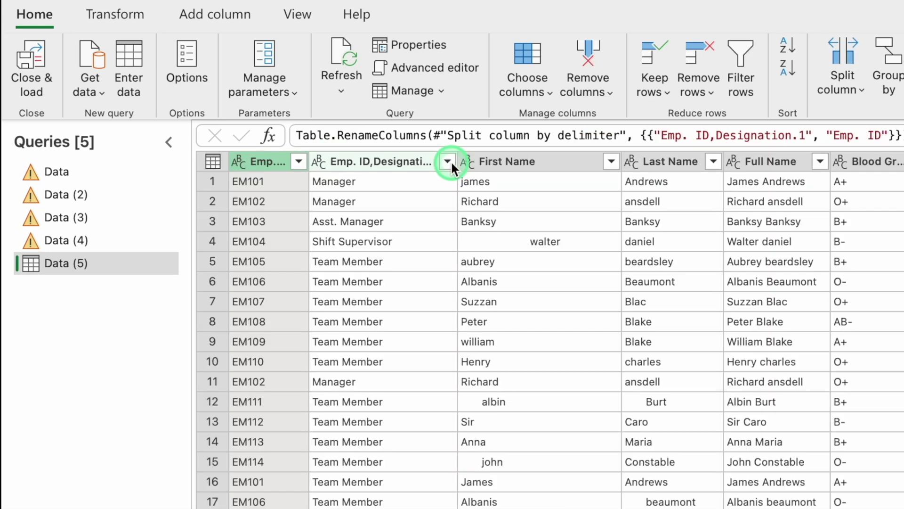
{"action": "double_click", "coordinate": [411, 160]}
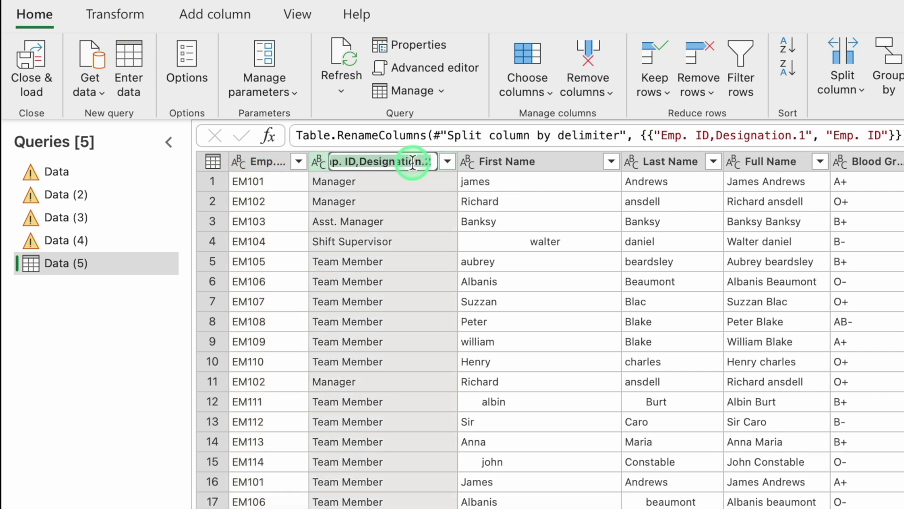
{"action": "type", "text": "Designation"}
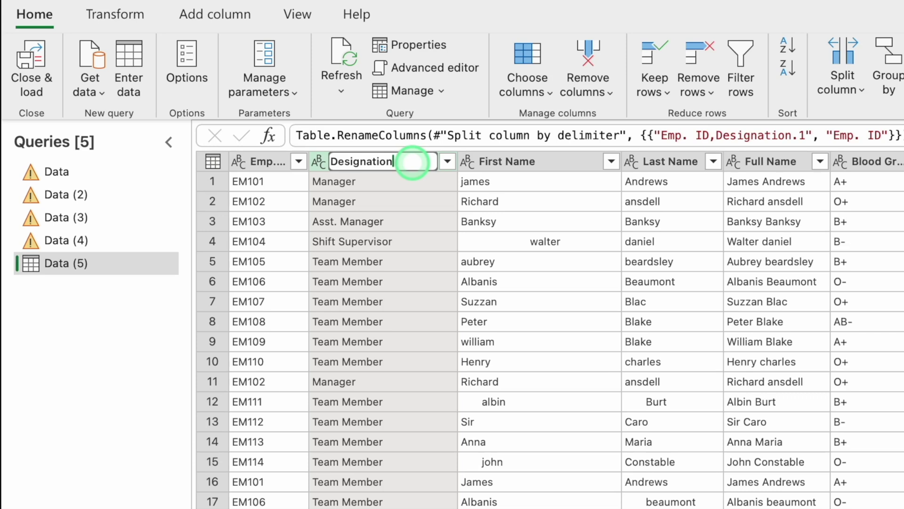
{"action": "key", "text": "Return"}
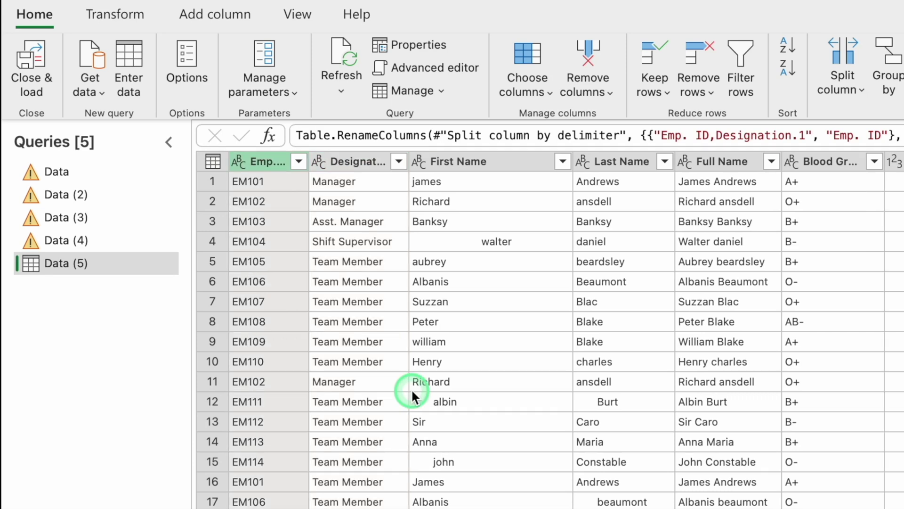
Step: Remove the duplicate rows based on the Emp. ID column
{"action": "left_click", "coordinate": [269, 364]}
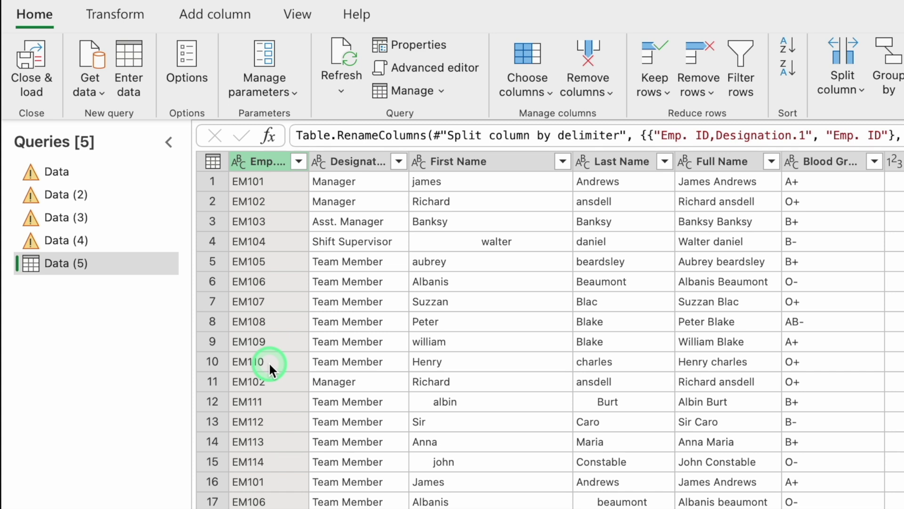
{"action": "right_click", "coordinate": [262, 162]}
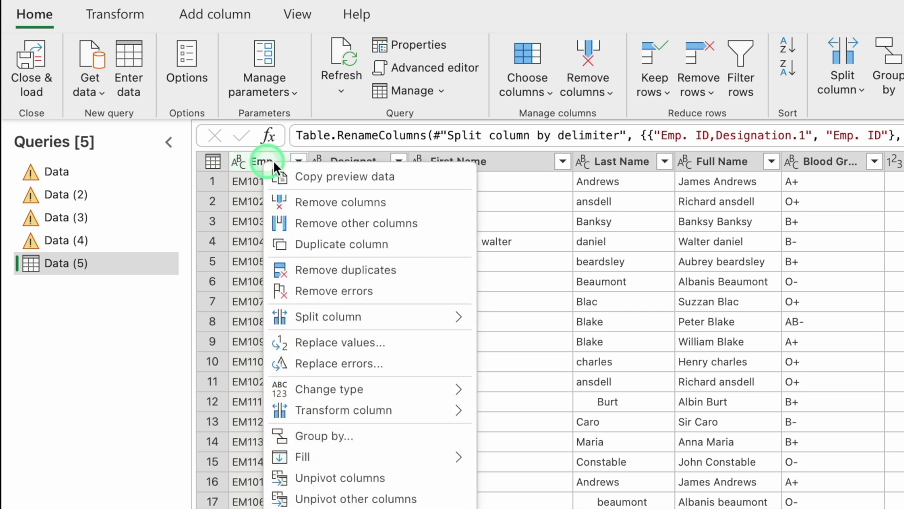
{"action": "left_click", "coordinate": [449, 277]}
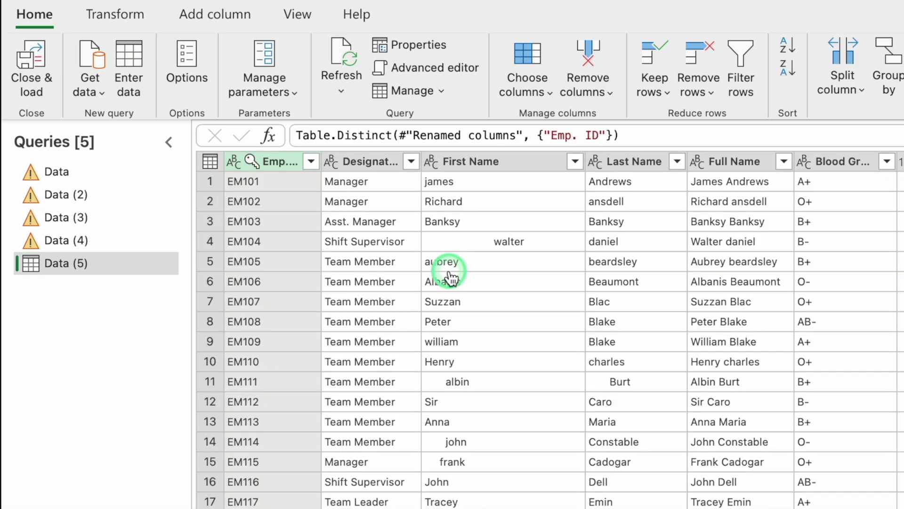
Step: Trim the extra spaces in the First Name column and capitalize each word
{"action": "left_click", "coordinate": [505, 166]}
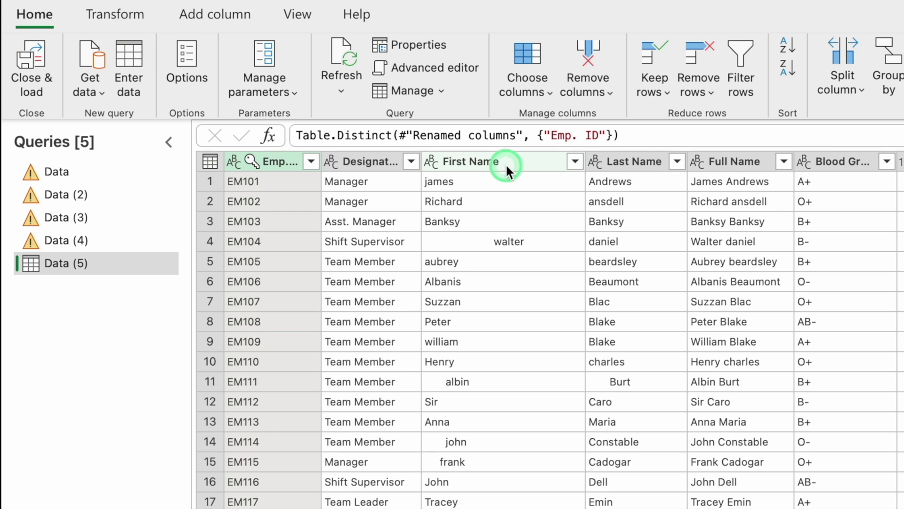
{"action": "left_click", "coordinate": [633, 162]}
{"action": "left_click", "coordinate": [516, 165], "text": "ctrl"}
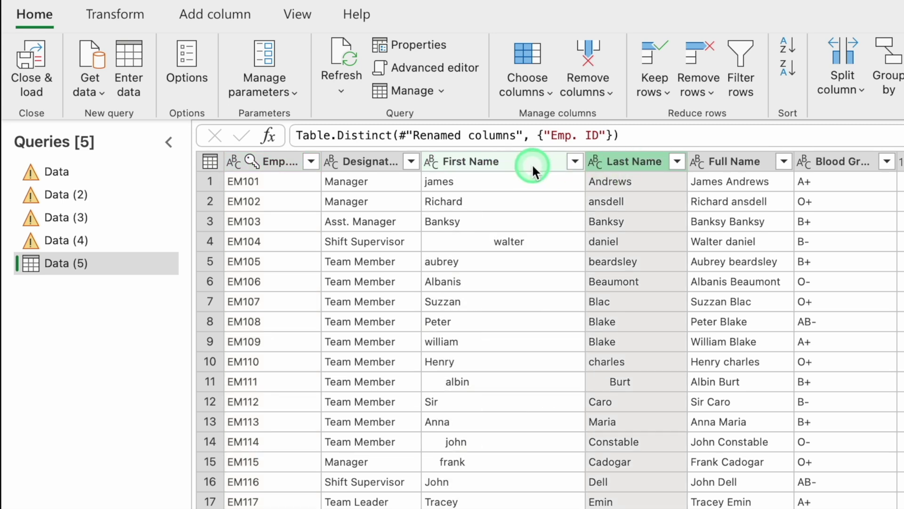
{"action": "left_click", "coordinate": [532, 163]}
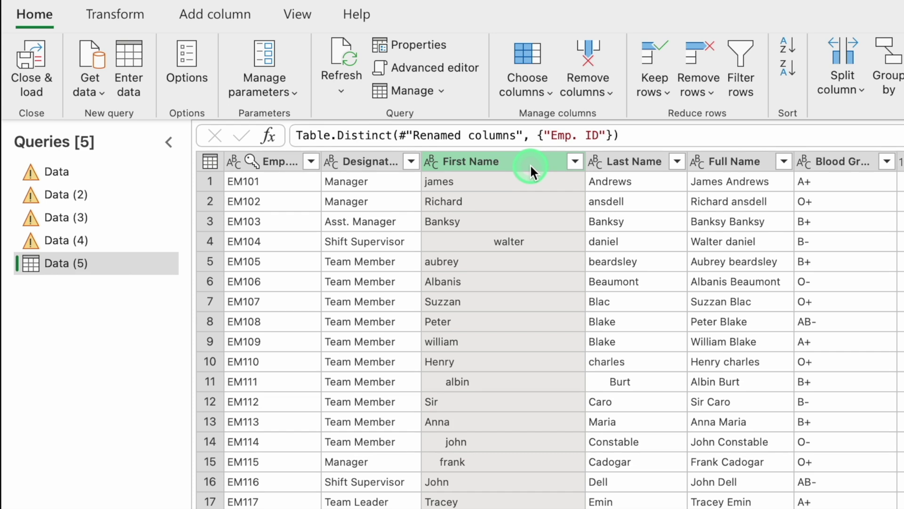
{"action": "left_click", "coordinate": [128, 15]}
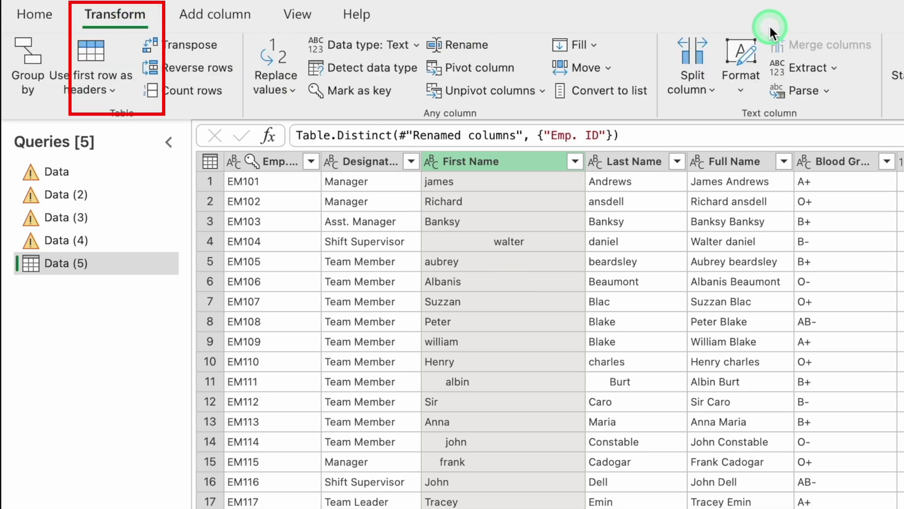
{"action": "left_click", "coordinate": [742, 88]}
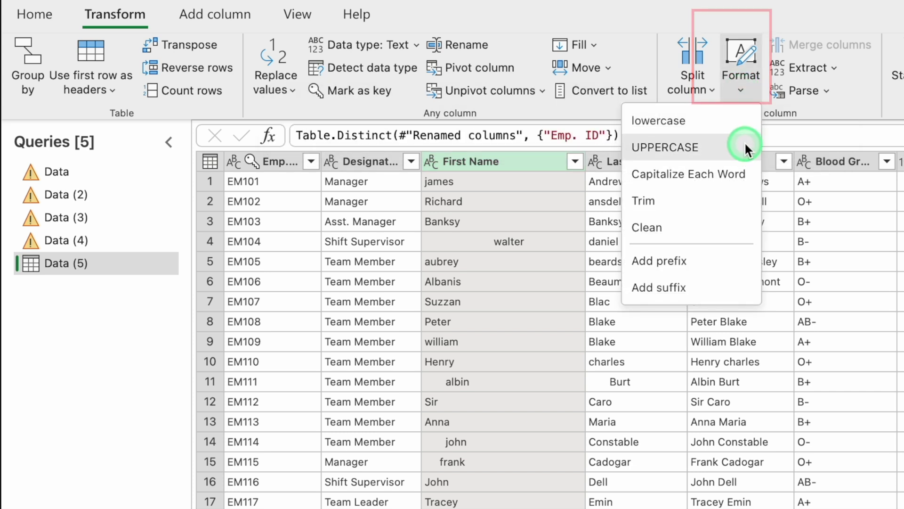
{"action": "left_click", "coordinate": [713, 202]}
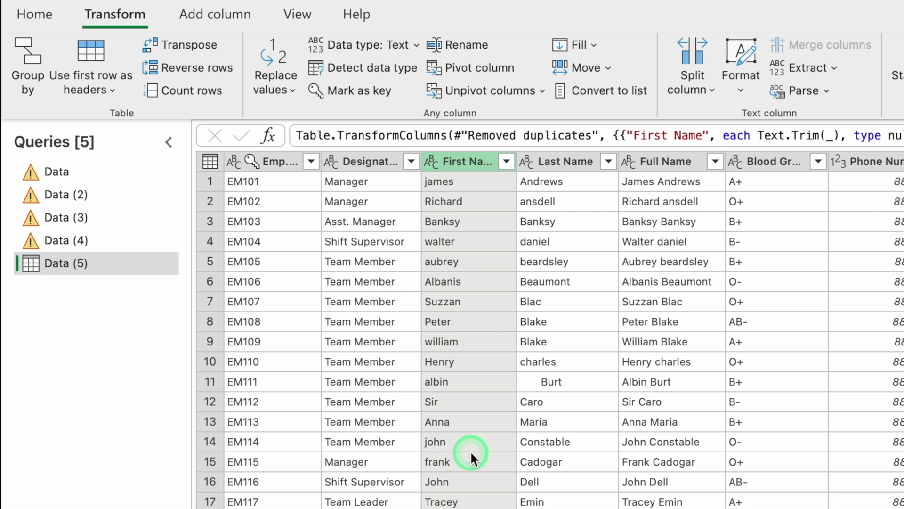
{"action": "left_click", "coordinate": [740, 83]}
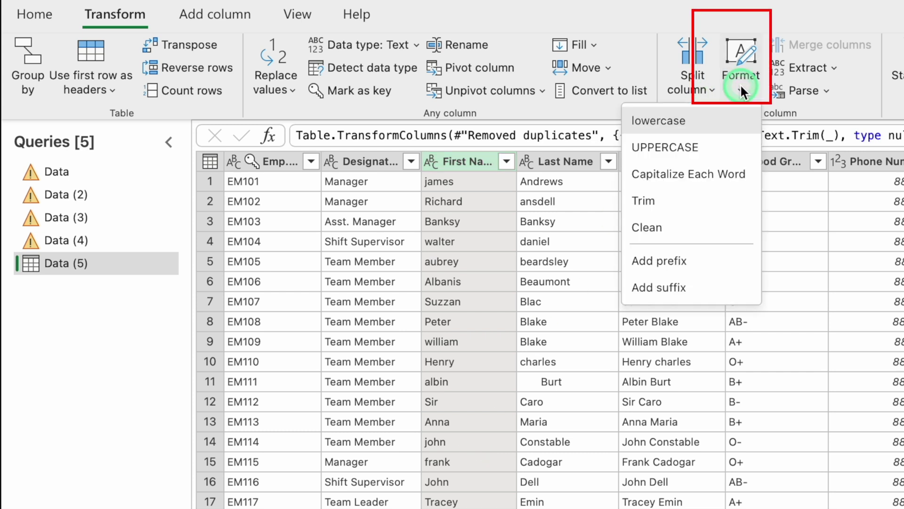
{"action": "left_click", "coordinate": [721, 173]}
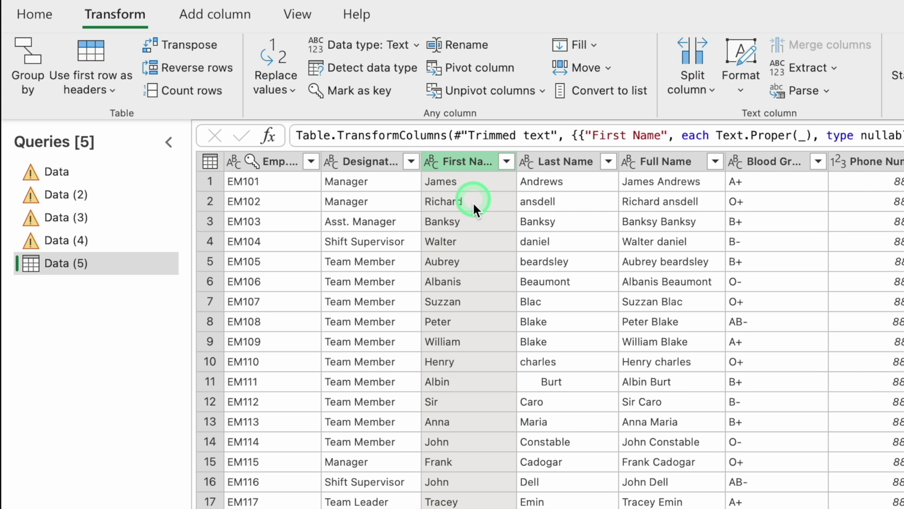
Step: Trim the Last Name column and capitalize each word in it
{"action": "left_click", "coordinate": [566, 161]}
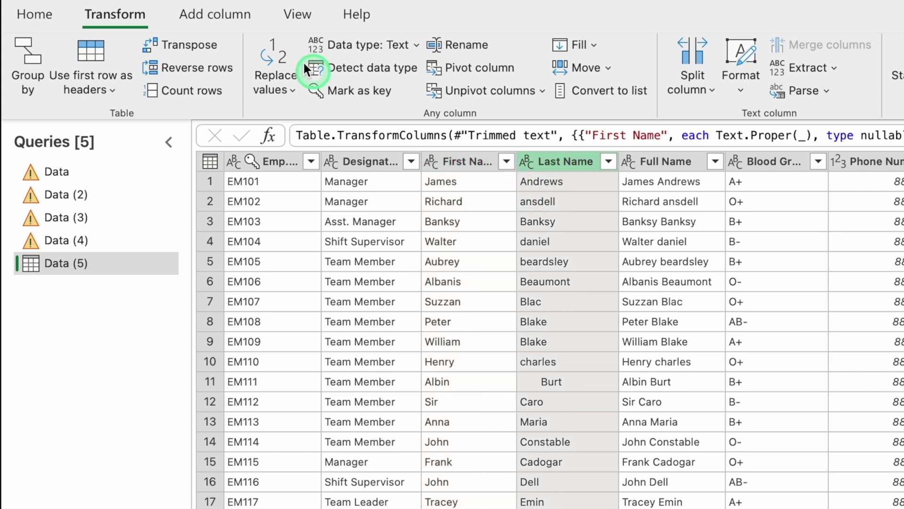
{"action": "left_click", "coordinate": [741, 90]}
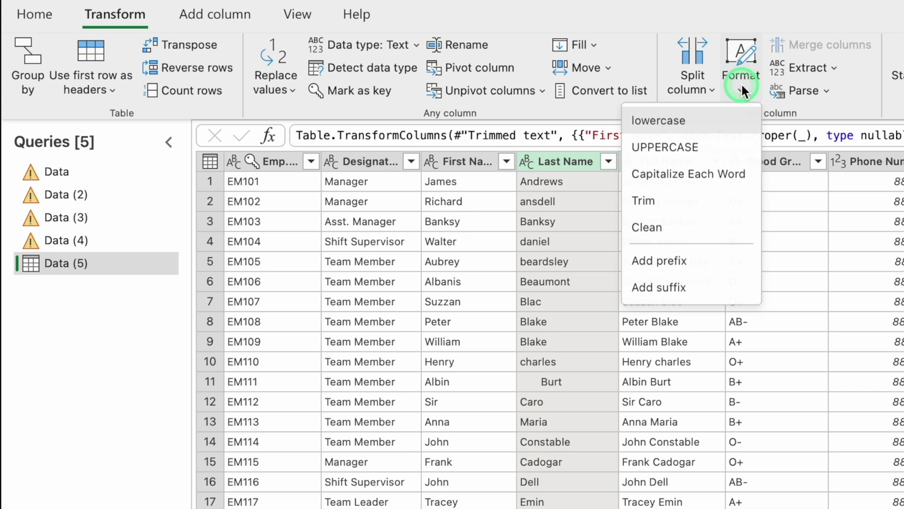
{"action": "left_click", "coordinate": [753, 202]}
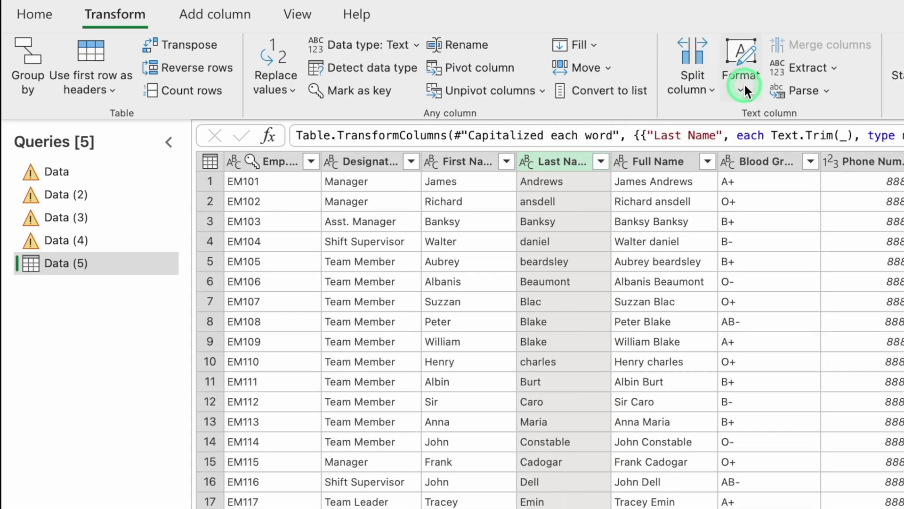
{"action": "left_click", "coordinate": [744, 83]}
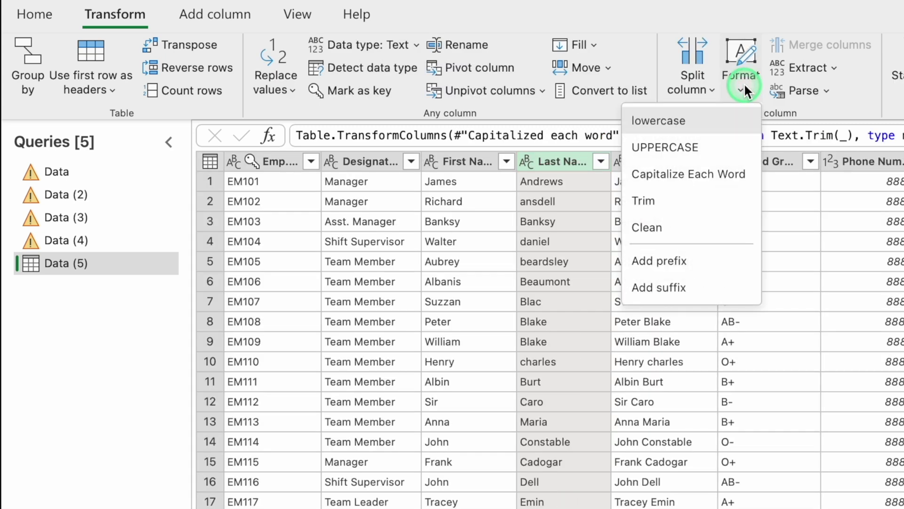
{"action": "left_click", "coordinate": [727, 173]}
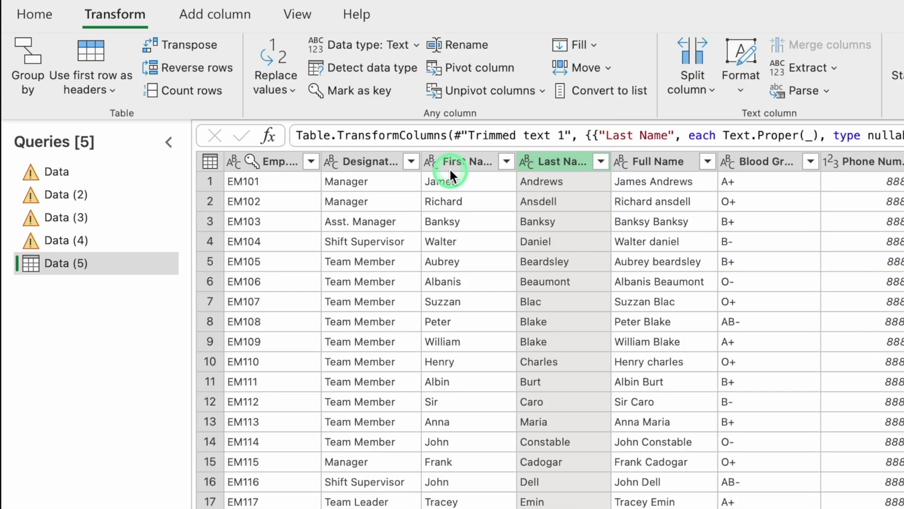
{"action": "left_click", "coordinate": [450, 161]}
{"action": "left_click", "coordinate": [547, 160]}
{"action": "left_click", "coordinate": [472, 161]}
{"action": "left_click", "coordinate": [539, 160]}
{"action": "left_click", "coordinate": [485, 160]}
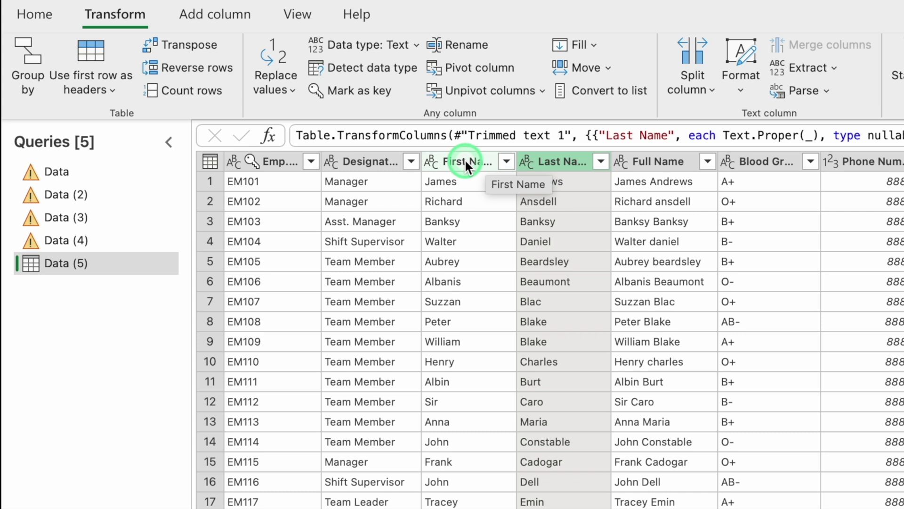
{"action": "left_click", "coordinate": [465, 160]}
{"action": "left_click", "coordinate": [557, 160]}
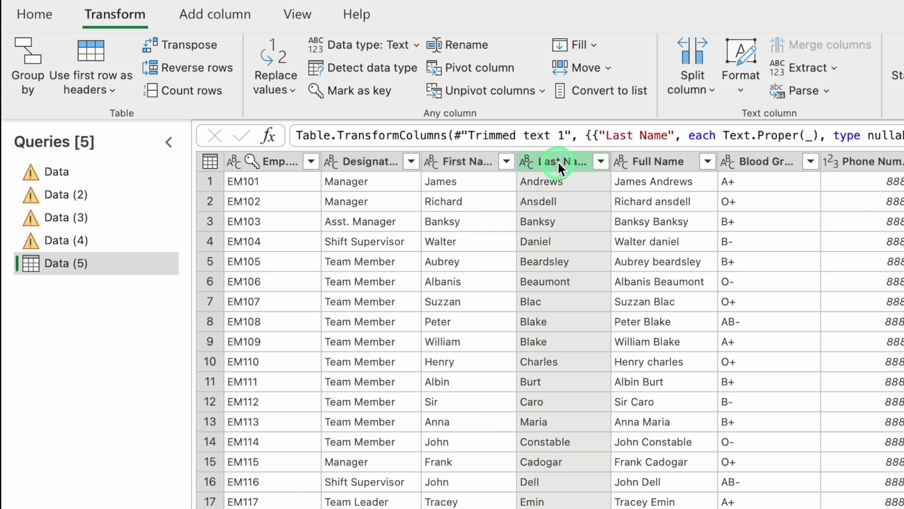
Step: Merge the First Name and Last Name columns, using Space as the separator and keeping the new column name Merged
{"action": "left_click", "coordinate": [510, 222]}
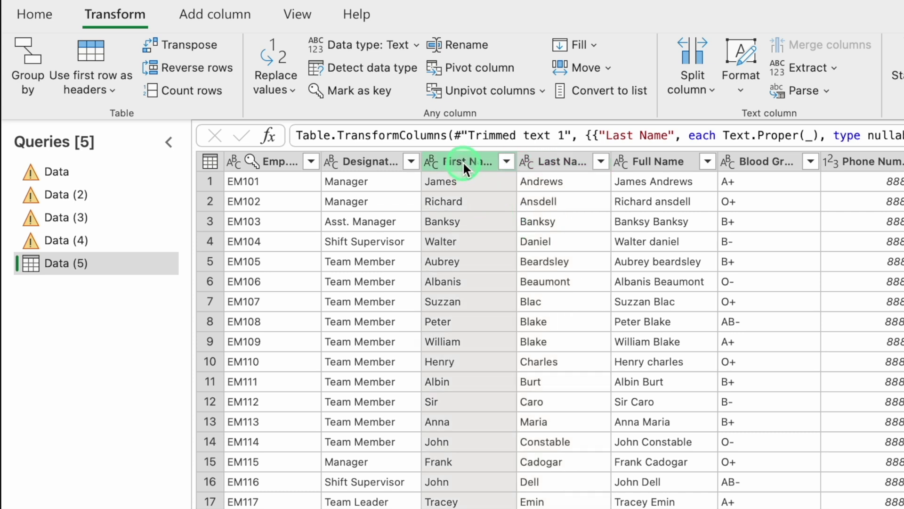
{"action": "left_click", "coordinate": [554, 161], "text": "shift"}
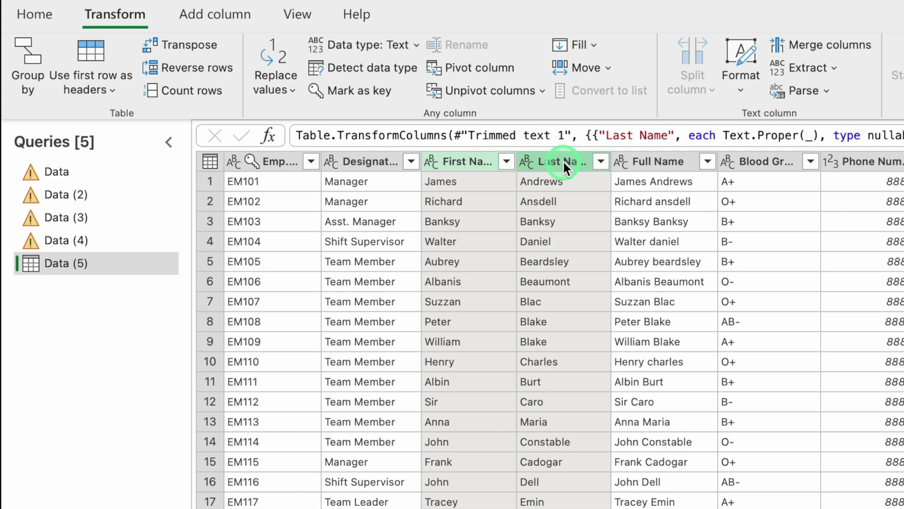
{"action": "right_click", "coordinate": [564, 161]}
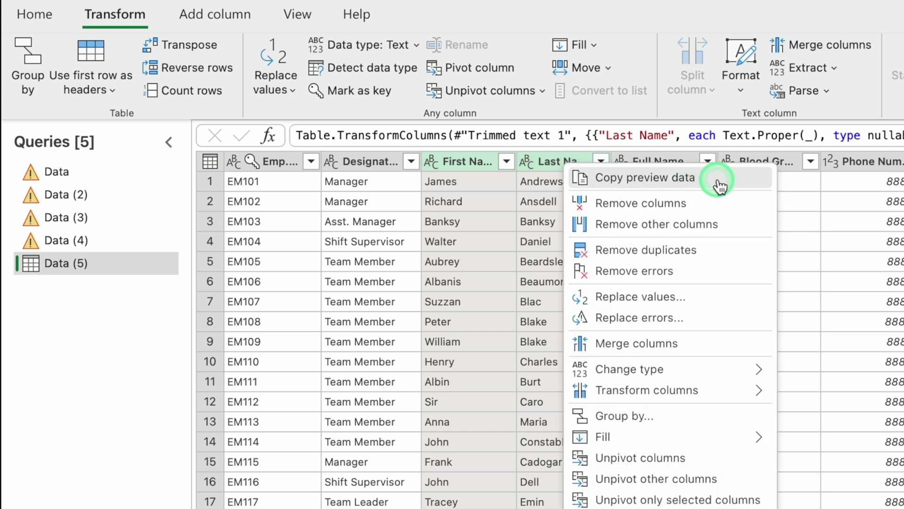
{"action": "left_click", "coordinate": [733, 349]}
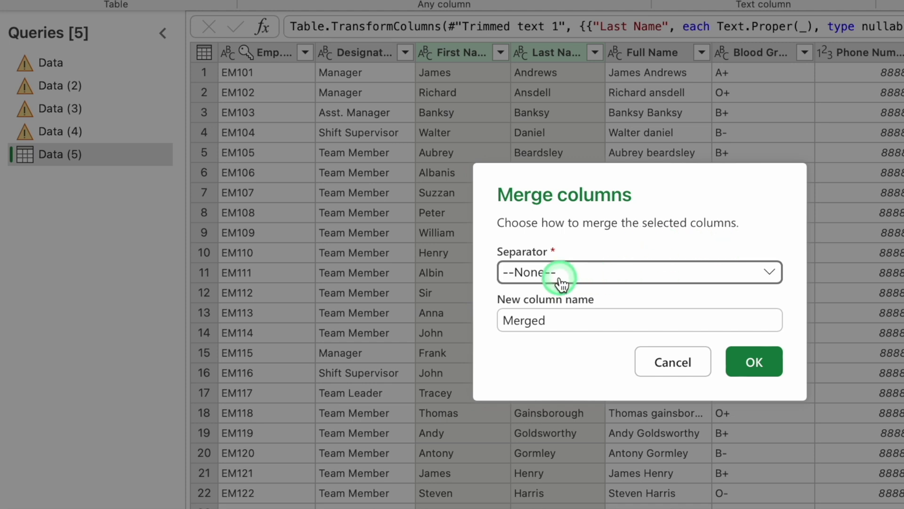
{"action": "left_click", "coordinate": [729, 279]}
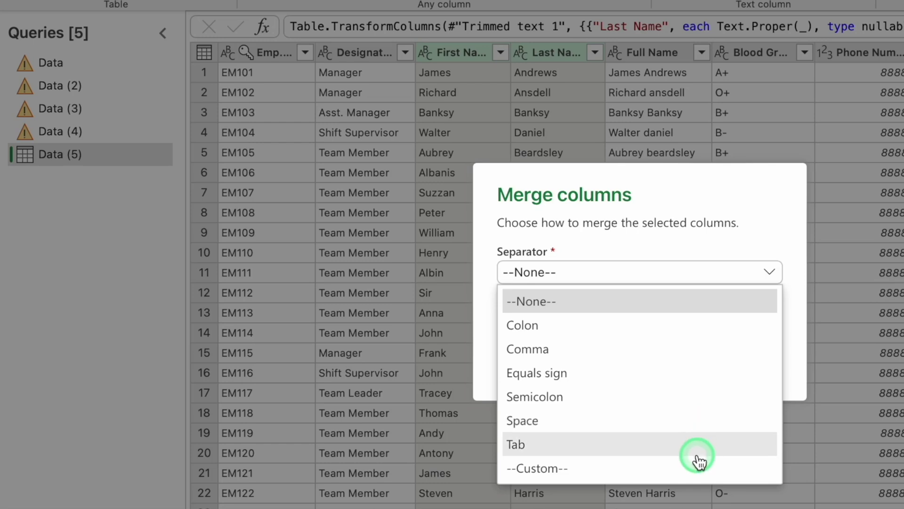
{"action": "left_click", "coordinate": [667, 421]}
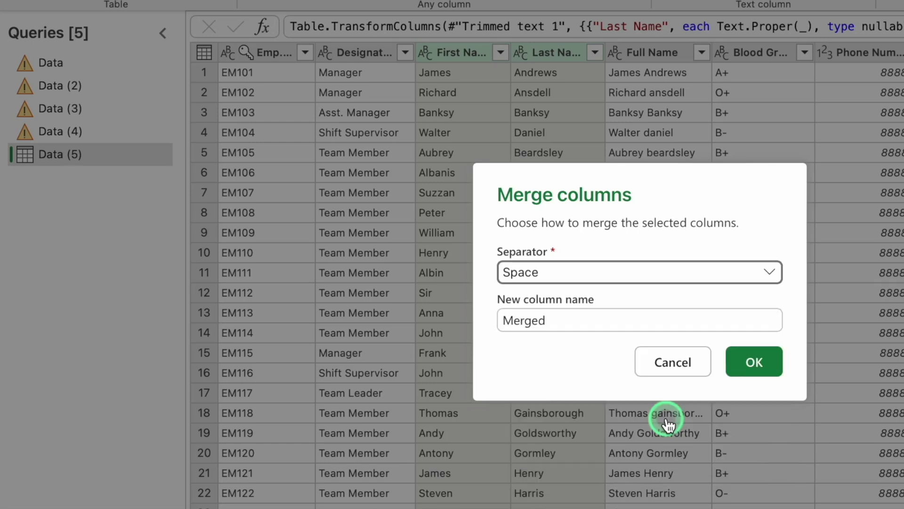
{"action": "left_click", "coordinate": [756, 365]}
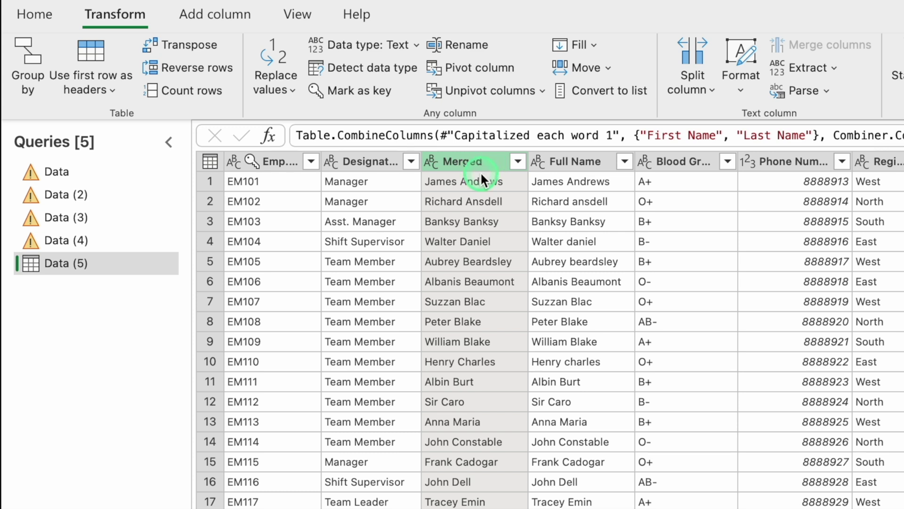
Step: Rename the Merged column as Full Name 1, and delete that rename from the query's applied steps
{"action": "left_click", "coordinate": [582, 171]}
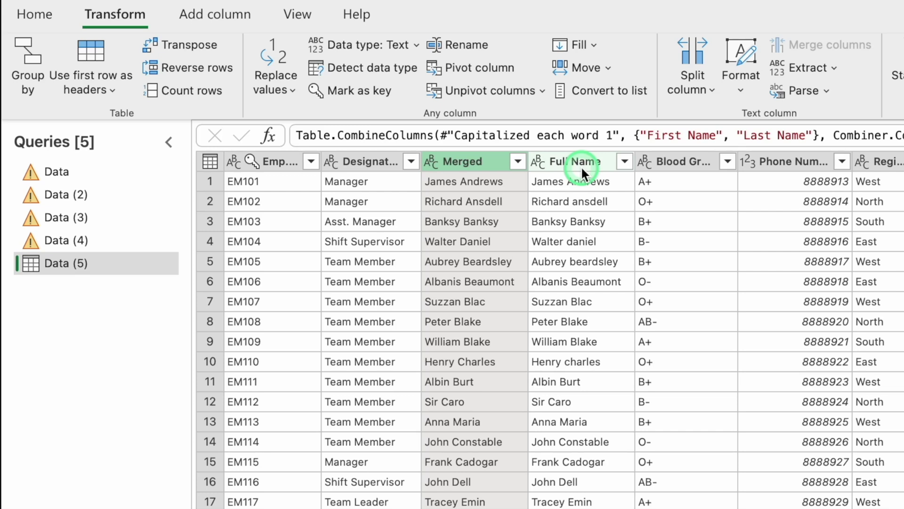
{"action": "double_click", "coordinate": [472, 161]}
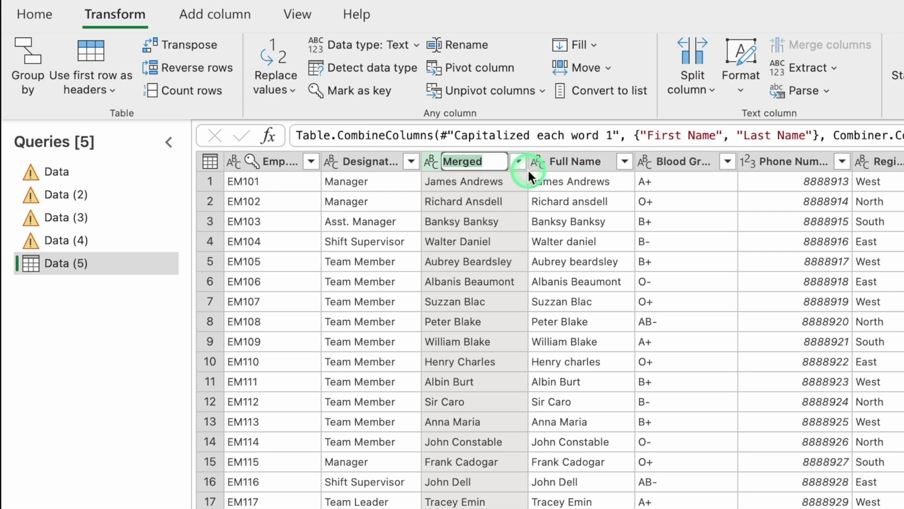
{"action": "type", "text": "Full Name 1"}
{"action": "key", "text": "Return"}
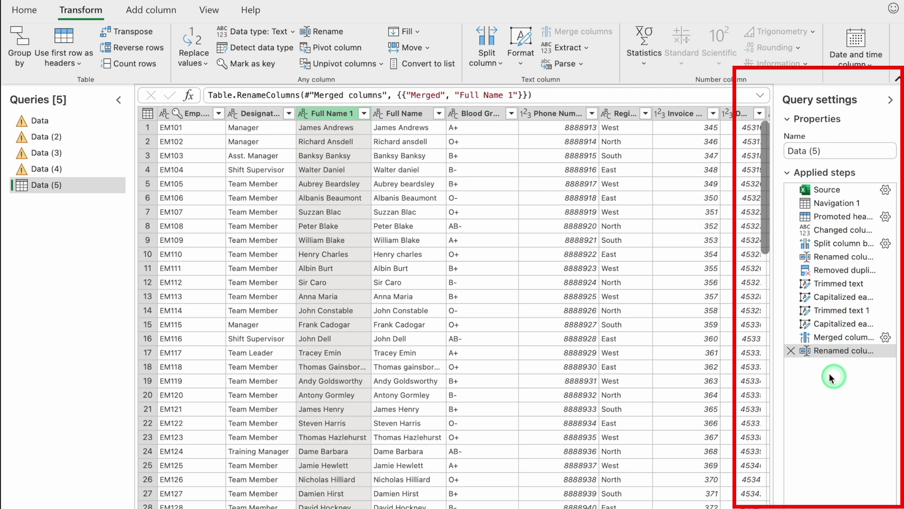
{"action": "left_click", "coordinate": [791, 351]}
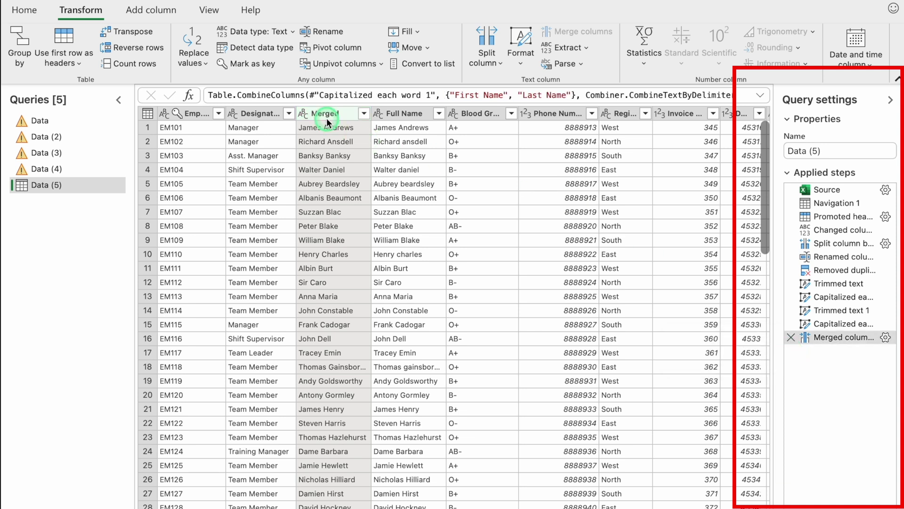
Step: Delete the earlier merge from the applied steps and merge Last Name followed by First Name with Space as the separator
{"action": "left_click", "coordinate": [791, 337]}
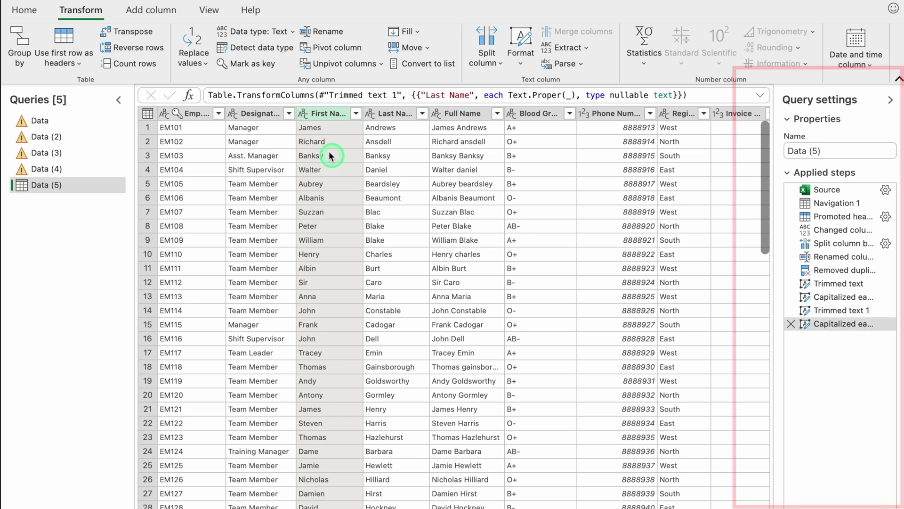
{"action": "left_click", "coordinate": [423, 133]}
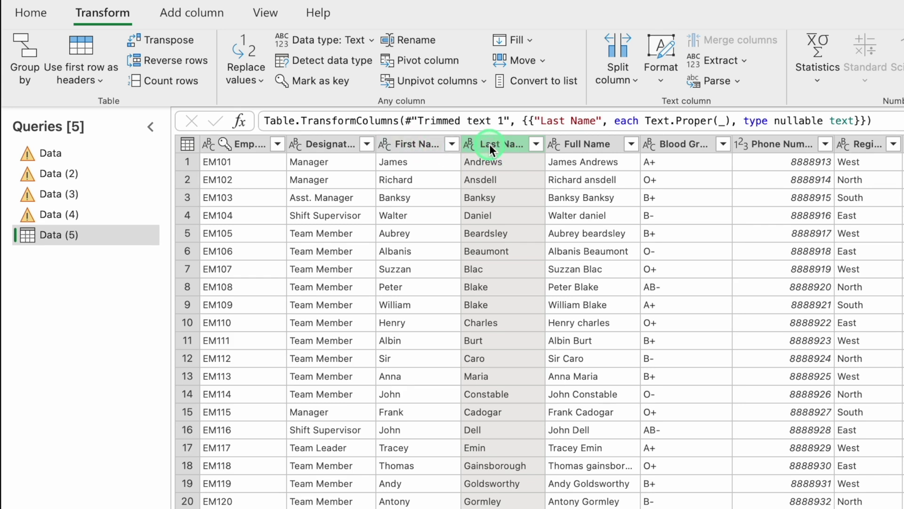
{"action": "left_click", "coordinate": [414, 144], "text": "ctrl"}
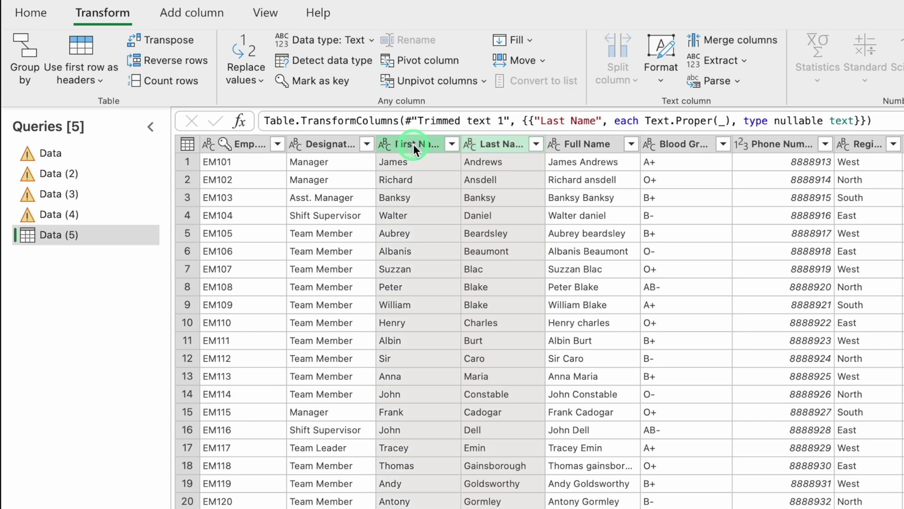
{"action": "right_click", "coordinate": [414, 144]}
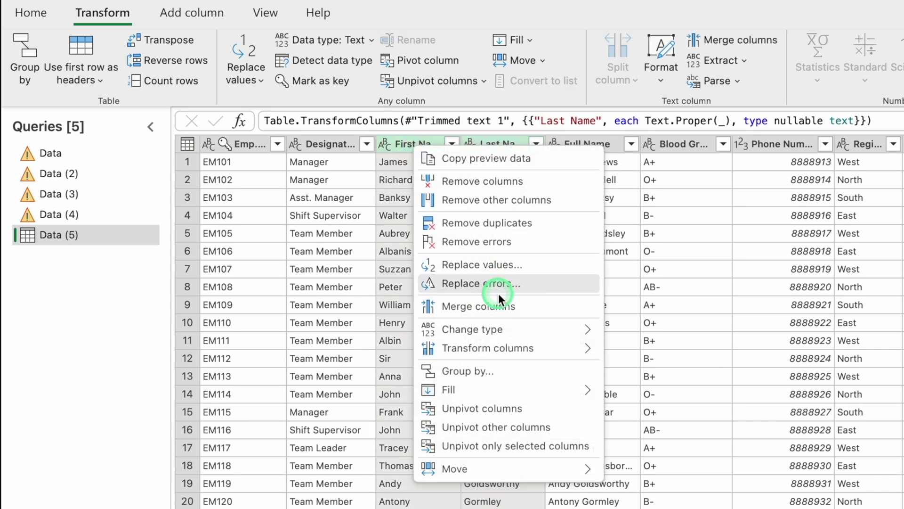
{"action": "left_click", "coordinate": [504, 307]}
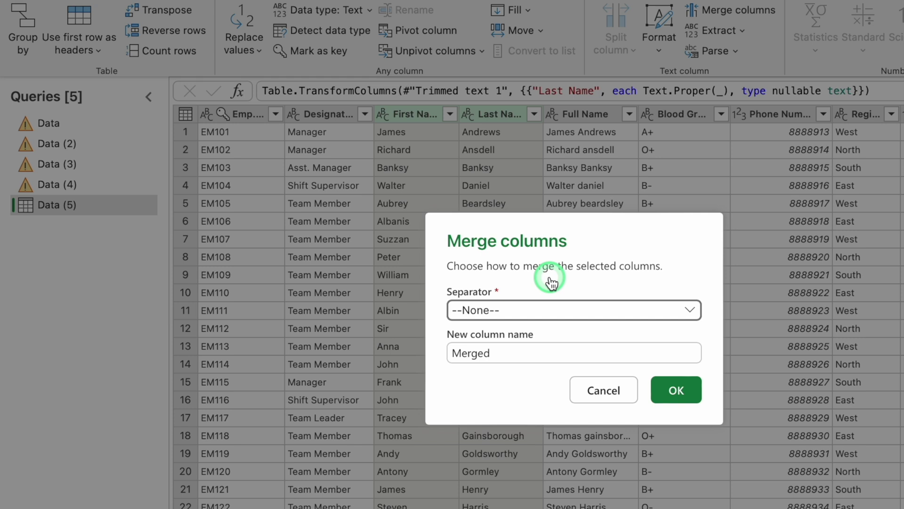
{"action": "left_click", "coordinate": [681, 312]}
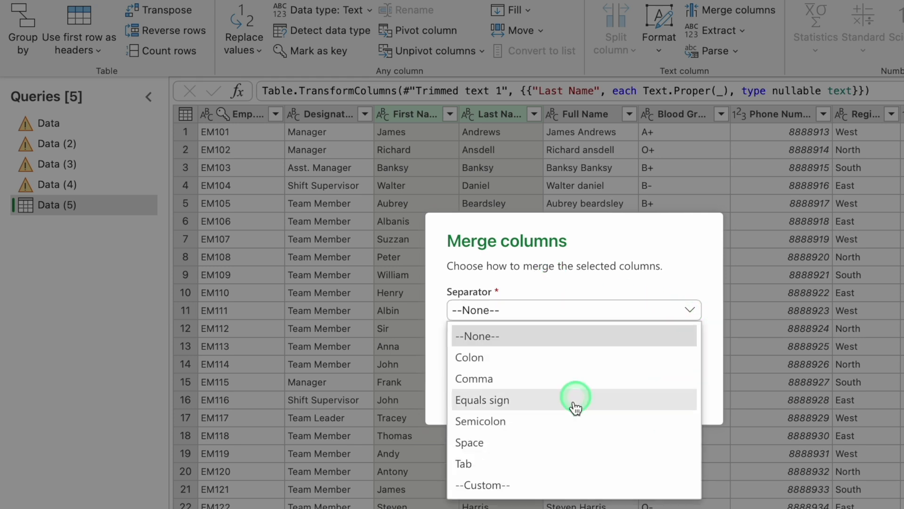
{"action": "left_click", "coordinate": [567, 442]}
{"action": "left_click", "coordinate": [681, 393]}
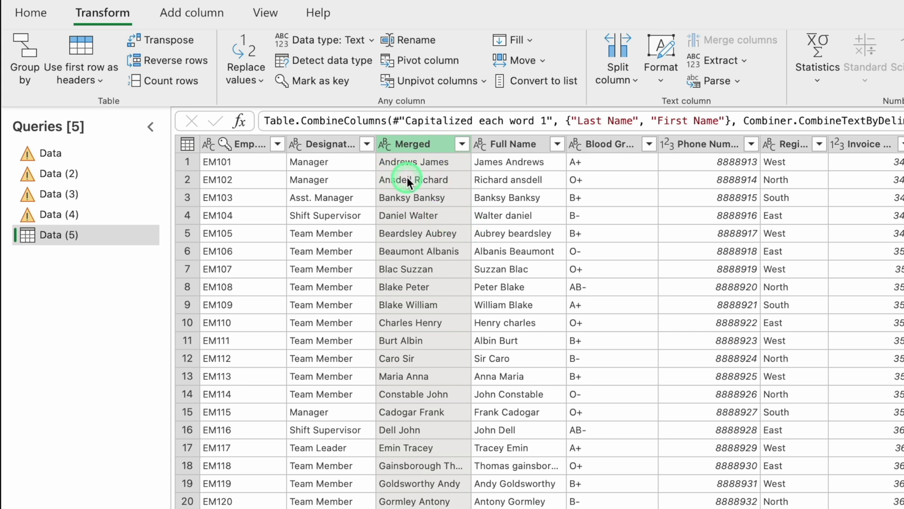
Step: Rename the Merged column as Full Name 1
{"action": "double_click", "coordinate": [425, 143]}
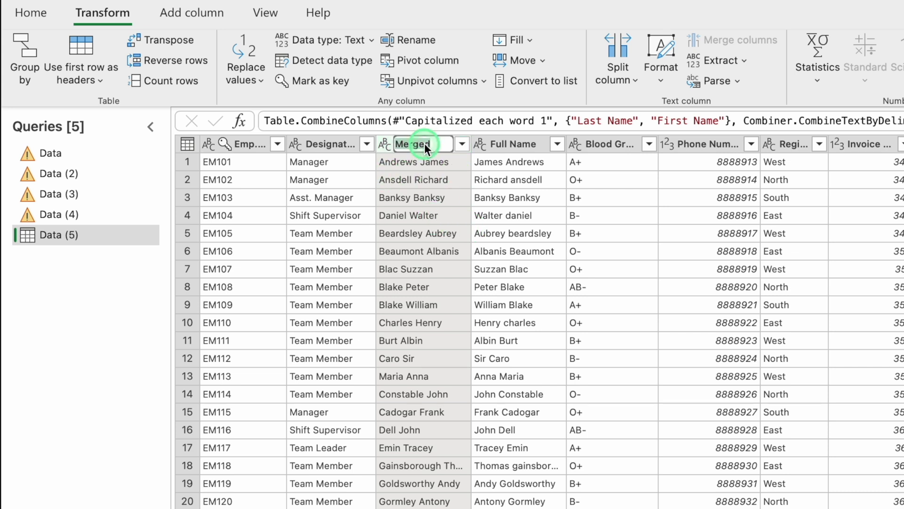
{"action": "type", "text": "Full Name 1"}
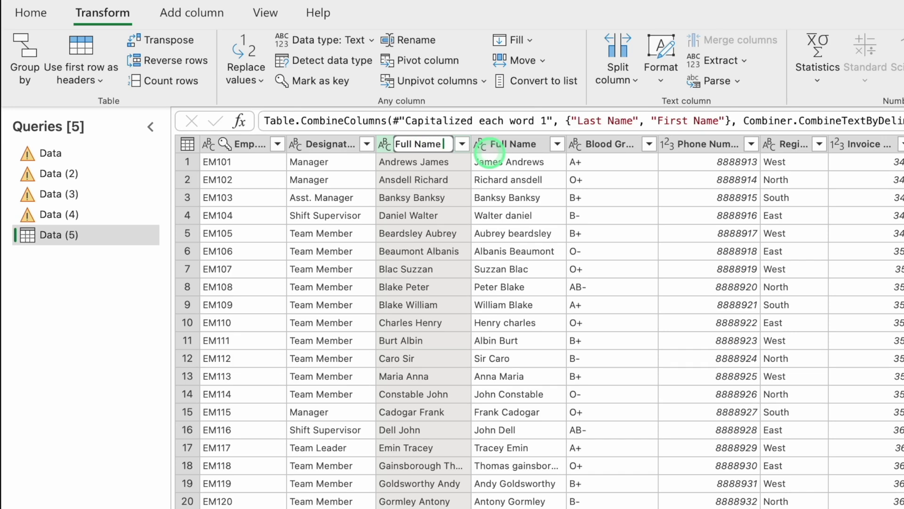
{"action": "key", "text": "Return"}
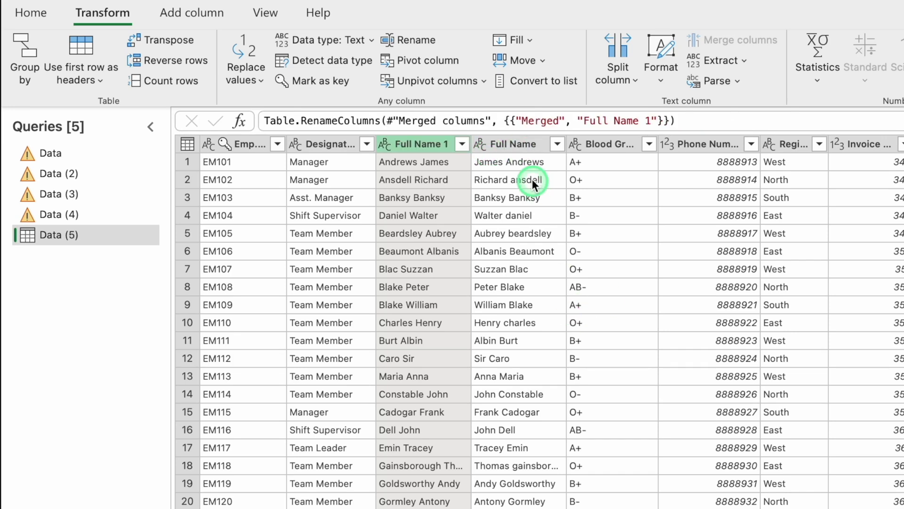
Step: Split the Full Name column by delimiter, using Space as the separator
{"action": "left_click", "coordinate": [513, 143]}
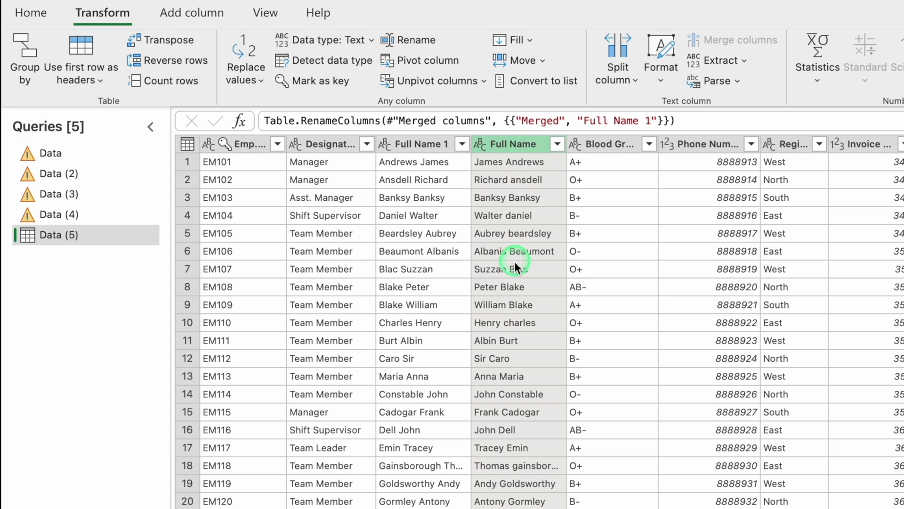
{"action": "right_click", "coordinate": [506, 145]}
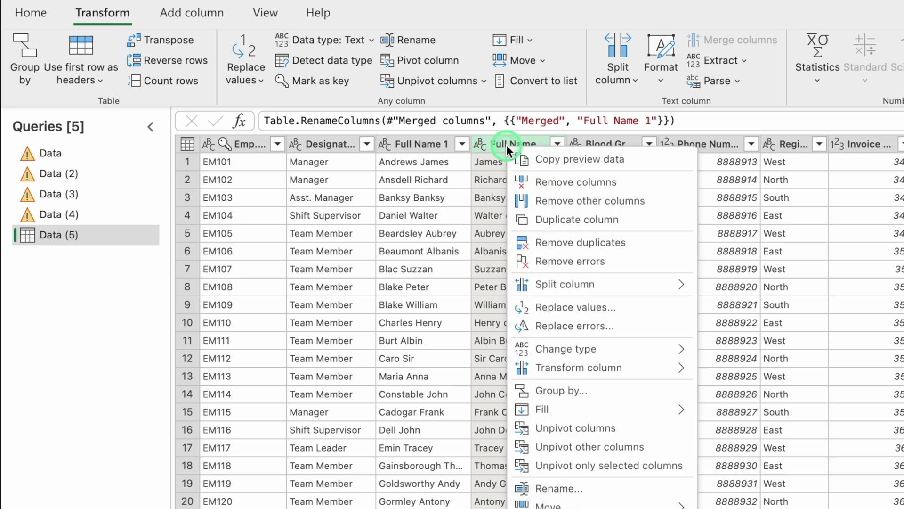
{"action": "mouse_move", "coordinate": [678, 284]}
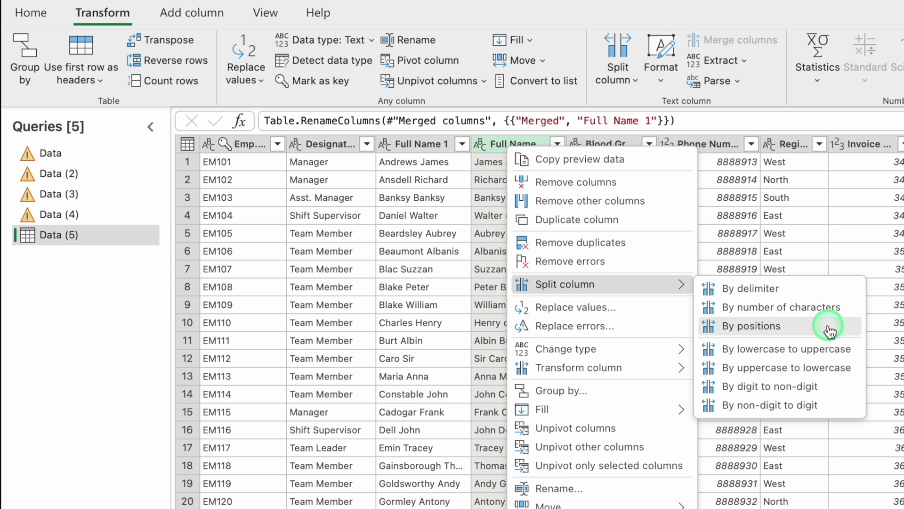
{"action": "left_click", "coordinate": [801, 290]}
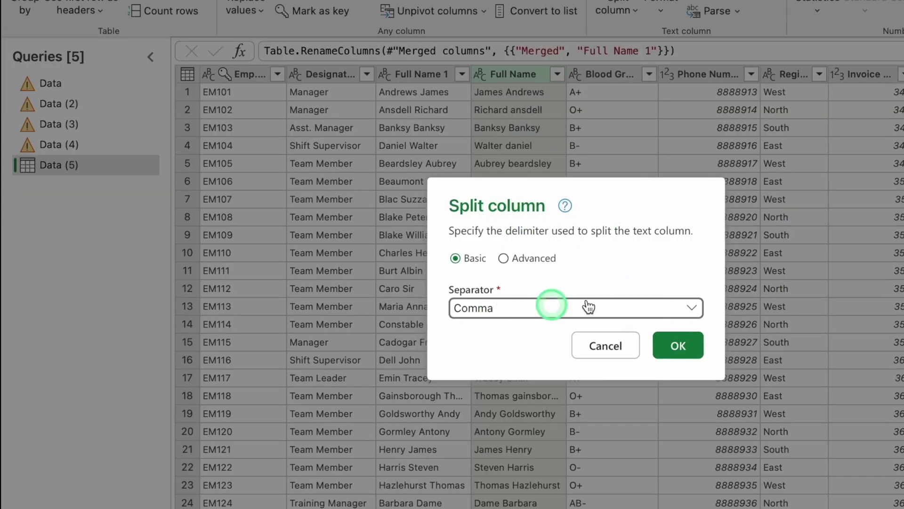
{"action": "left_click", "coordinate": [693, 309]}
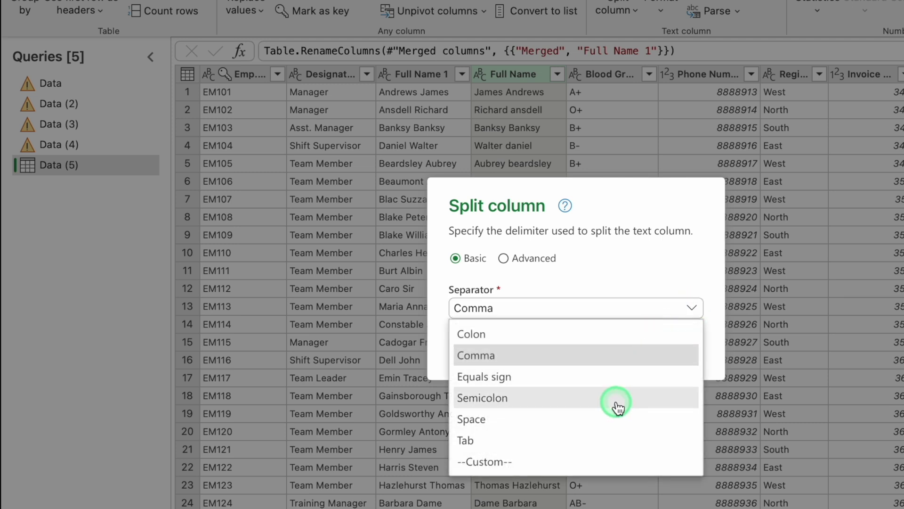
{"action": "left_click", "coordinate": [575, 420]}
{"action": "left_click", "coordinate": [679, 346]}
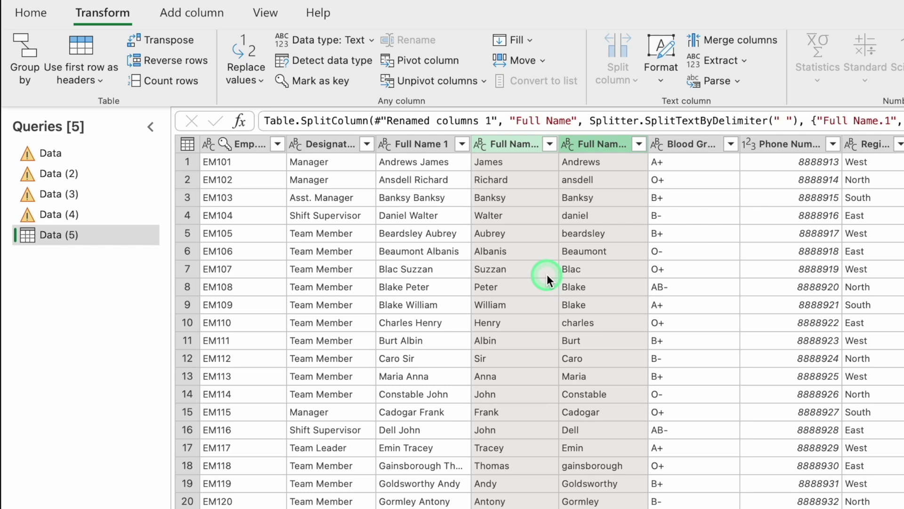
Step: Add the prefix "Mr." to every value in the Full Name.1 column
{"action": "left_click", "coordinate": [507, 150]}
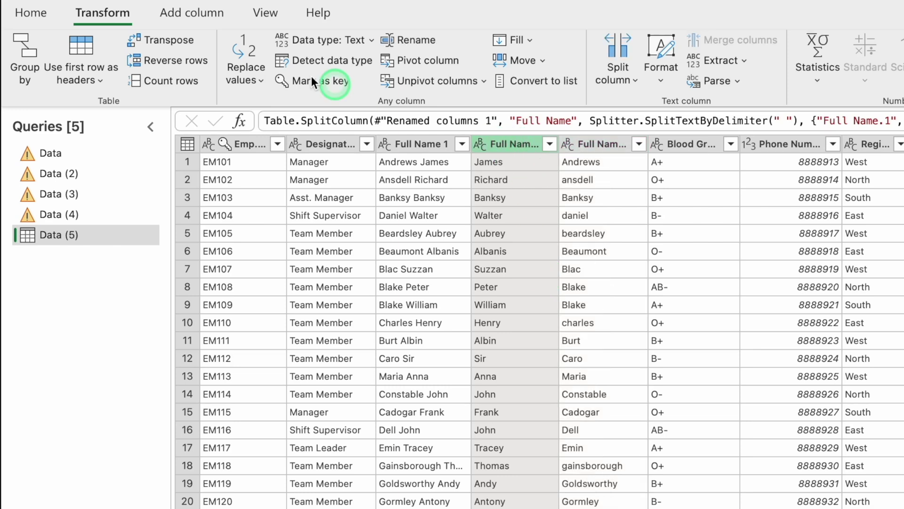
{"action": "left_click", "coordinate": [661, 78]}
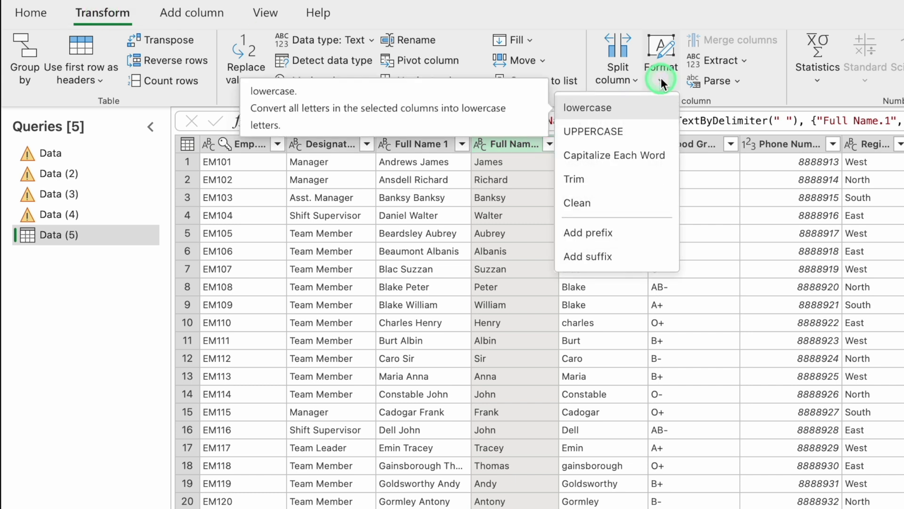
{"action": "left_click", "coordinate": [625, 232]}
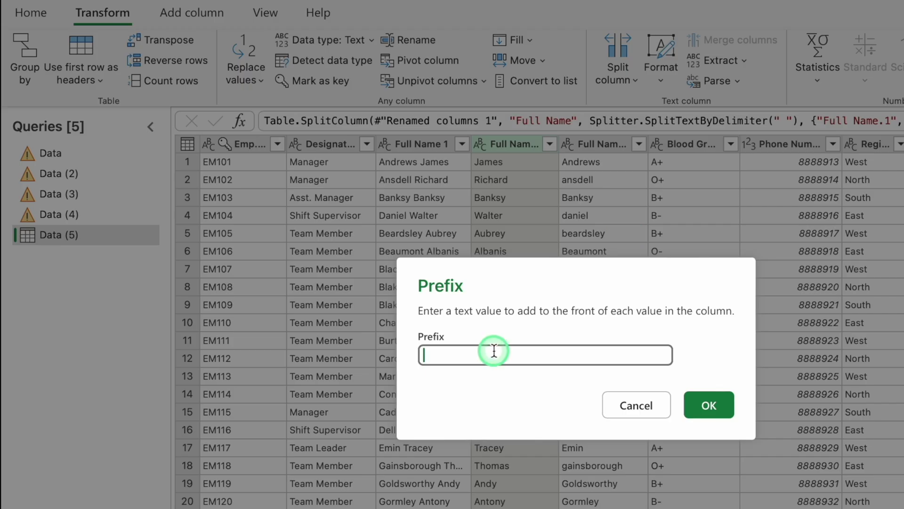
{"action": "type", "text": "Mr."}
{"action": "left_click", "coordinate": [711, 407]}
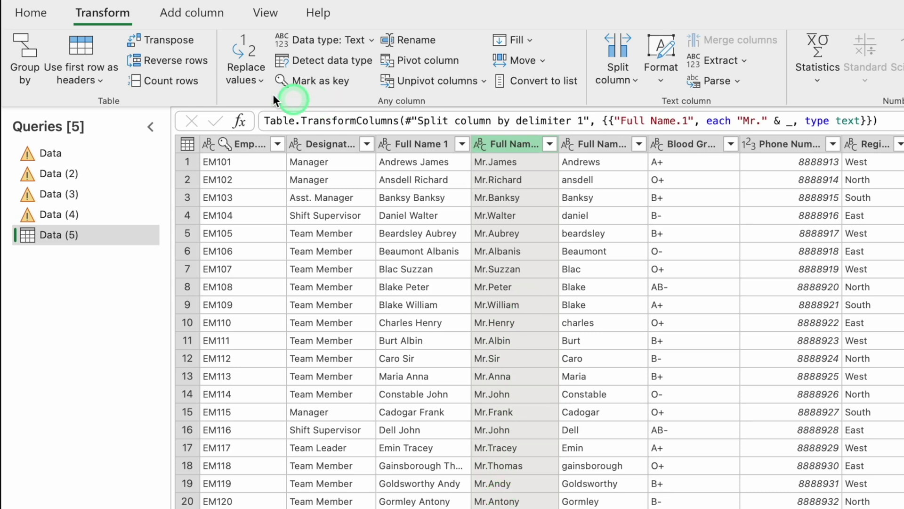
Step: Add the suffix "Monk" to every value in the Full Name.1 column
{"action": "left_click", "coordinate": [660, 81]}
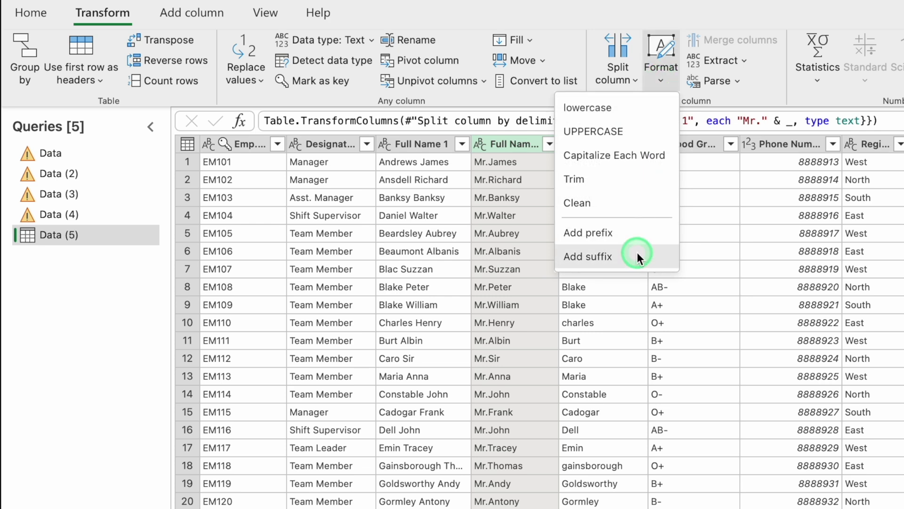
{"action": "left_click", "coordinate": [637, 252]}
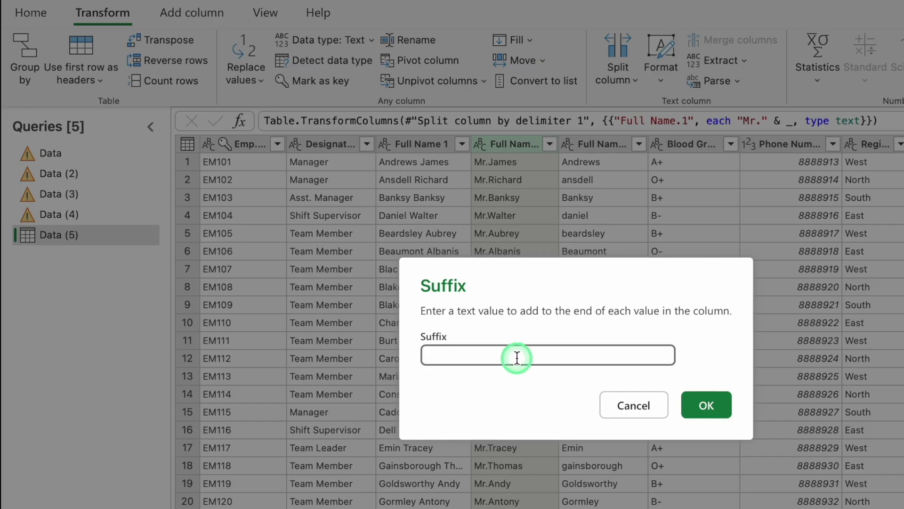
{"action": "type", "text": "Monk"}
{"action": "left_click", "coordinate": [705, 406]}
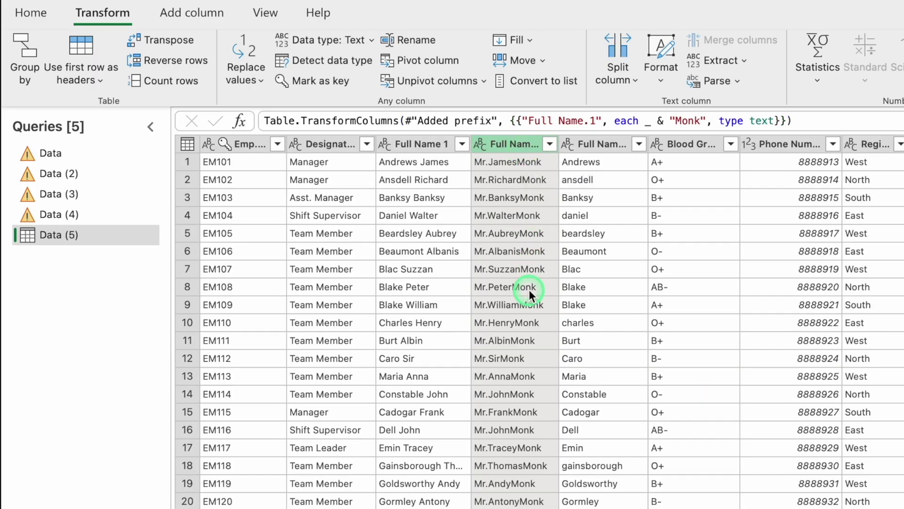
Step: Split the Full Name.1 column by delimiter, using a period as the custom separator
{"action": "right_click", "coordinate": [509, 146]}
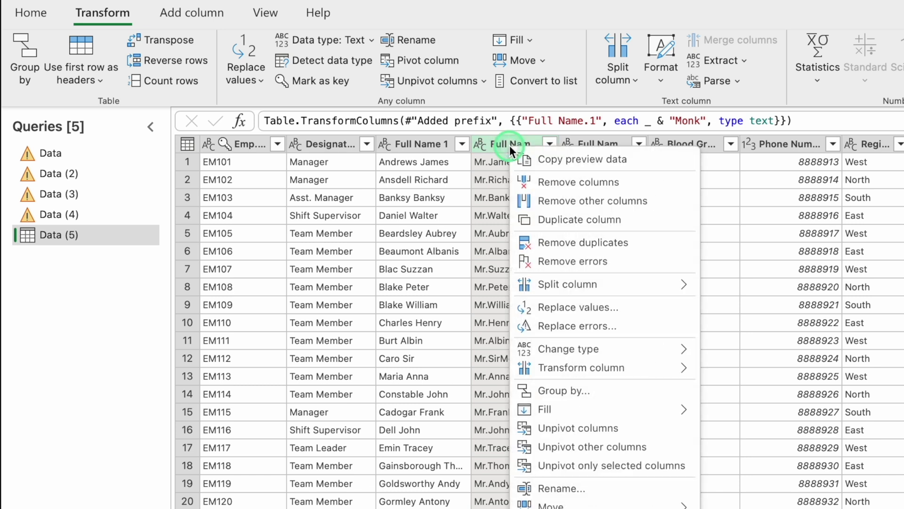
{"action": "left_click", "coordinate": [624, 286]}
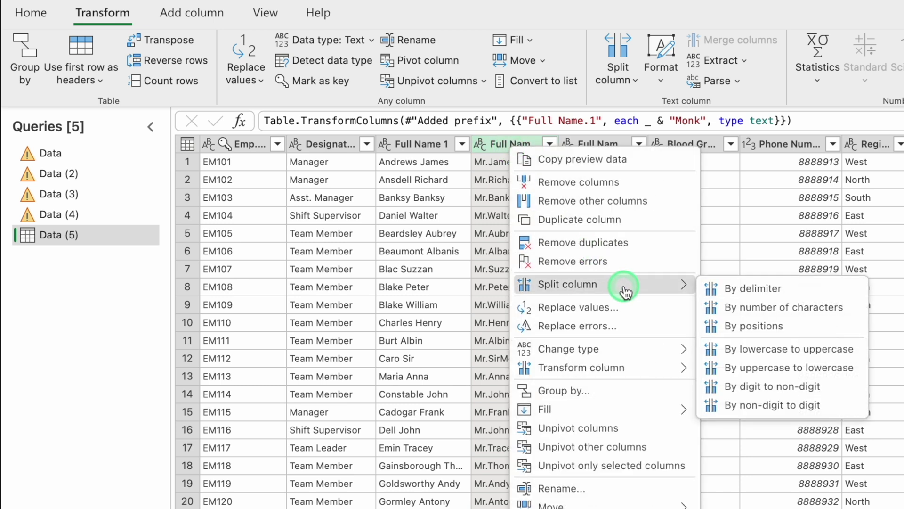
{"action": "left_click", "coordinate": [748, 291]}
{"action": "left_click", "coordinate": [544, 378]}
{"action": "left_click", "coordinate": [515, 470]}
{"action": "left_click", "coordinate": [517, 327]}
{"action": "type", "text": "."}
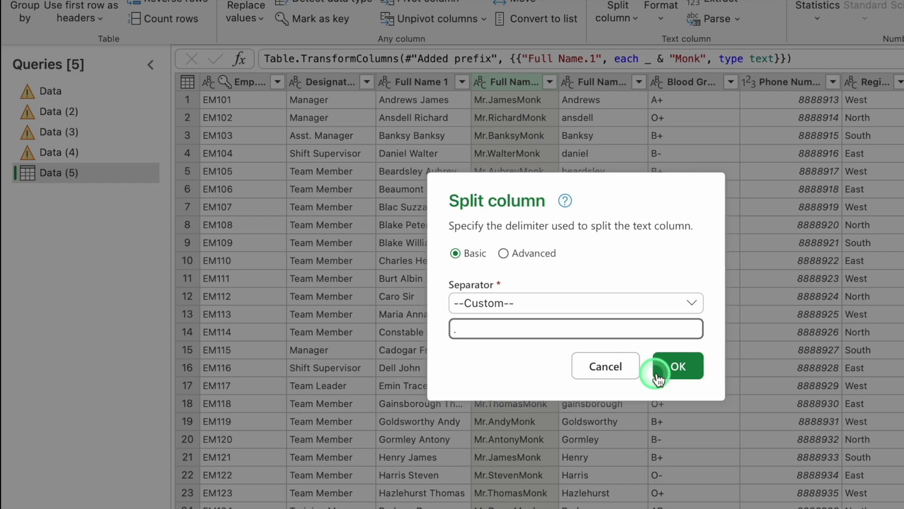
{"action": "left_click", "coordinate": [679, 367]}
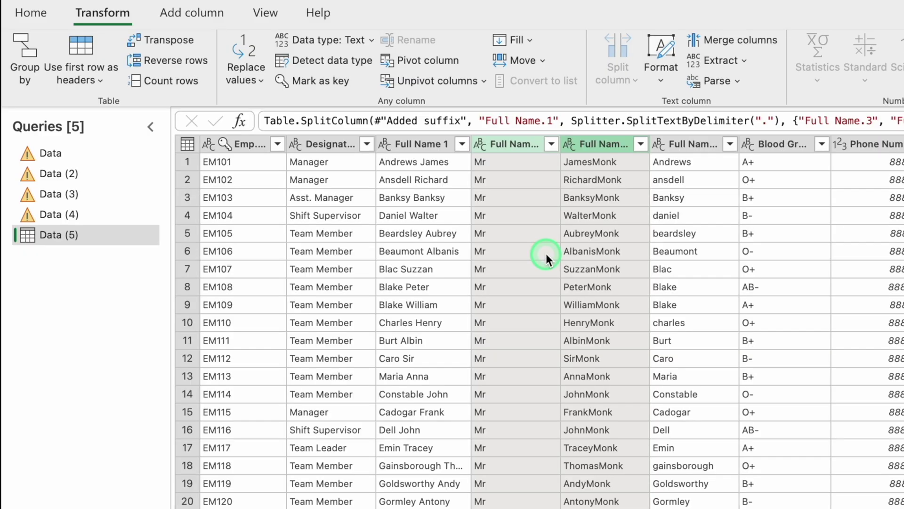
Step: Remove the Full Name.3 column that holds only the Mr title
{"action": "left_click", "coordinate": [506, 147]}
{"action": "left_click", "coordinate": [596, 147]}
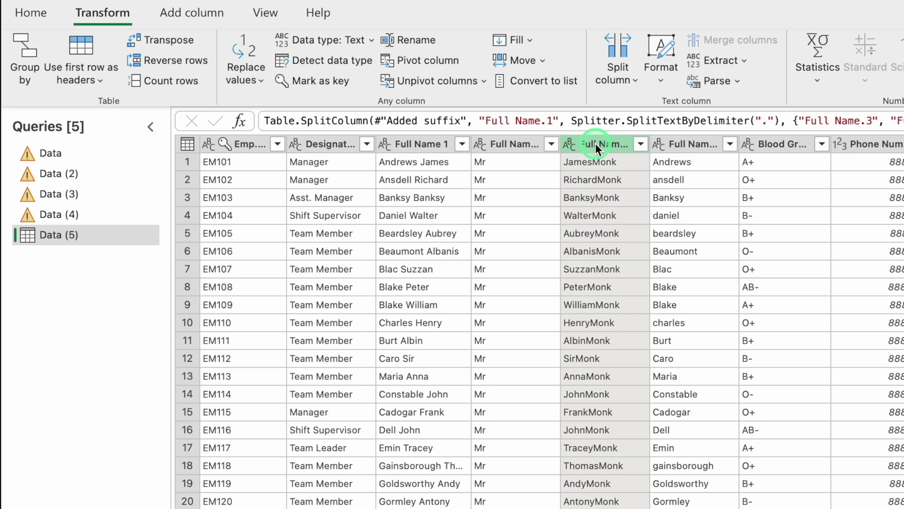
{"action": "left_click", "coordinate": [510, 145]}
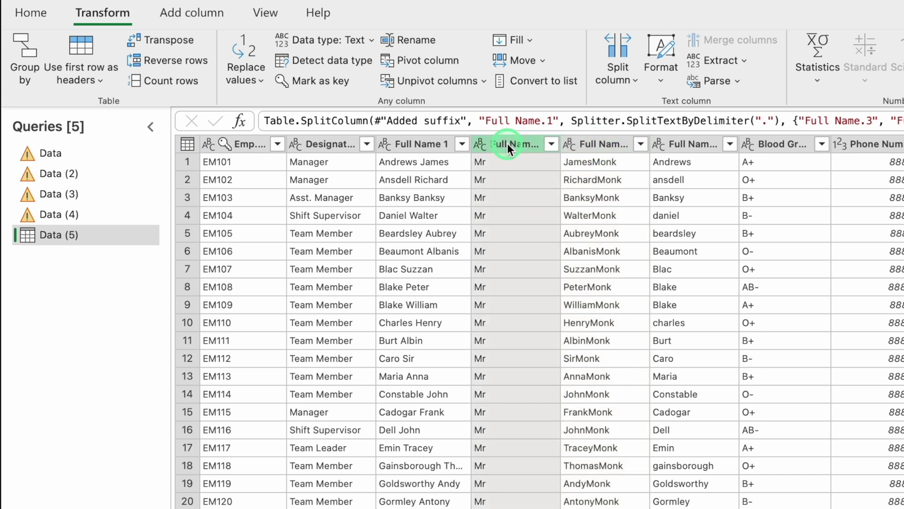
{"action": "right_click", "coordinate": [508, 143]}
{"action": "left_click", "coordinate": [657, 183]}
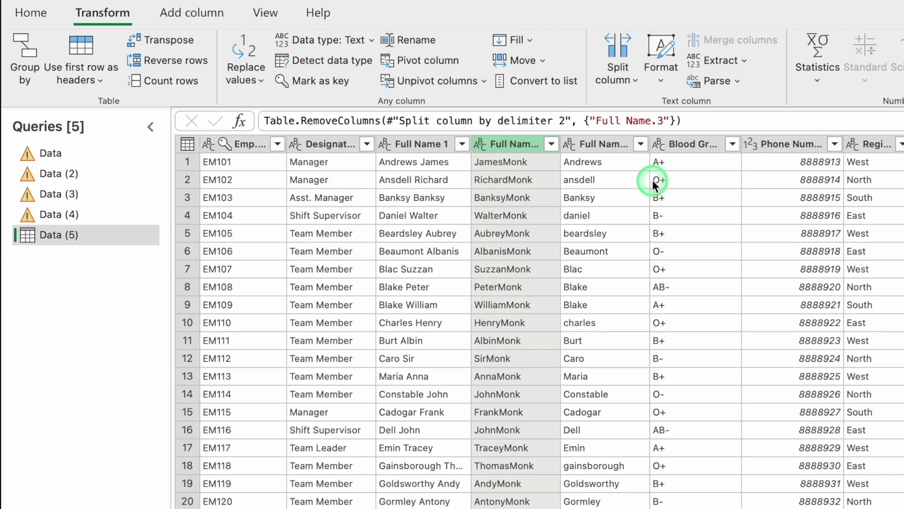
Step: Split the Full Name.4 column wherever the text changes from lowercase to uppercase
{"action": "right_click", "coordinate": [520, 145]}
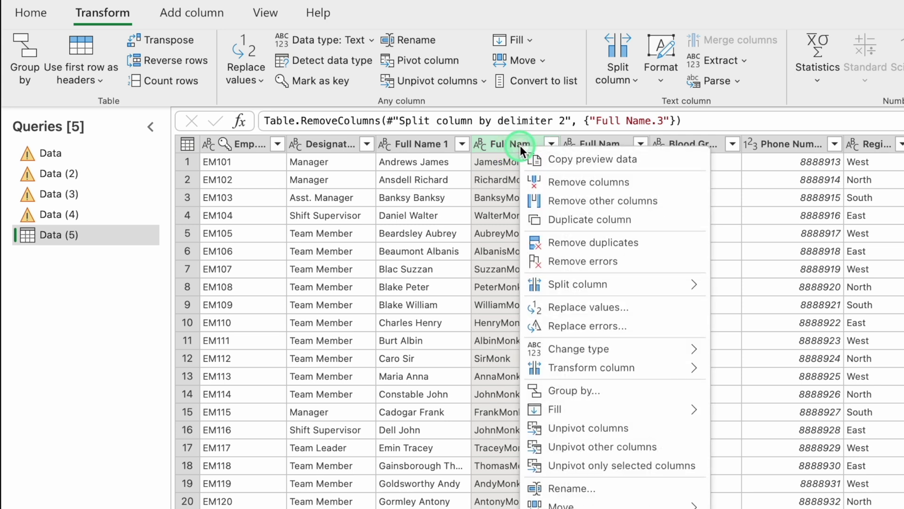
{"action": "mouse_move", "coordinate": [612, 289]}
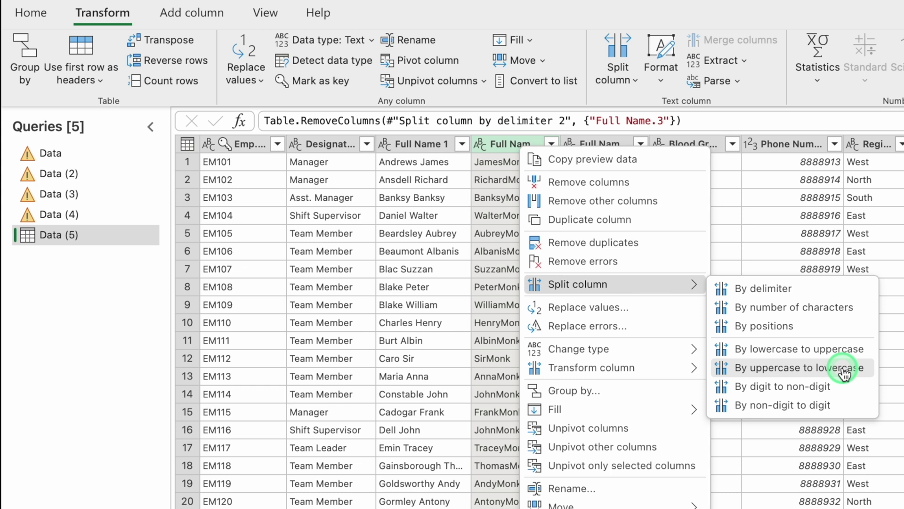
{"action": "left_click", "coordinate": [845, 355]}
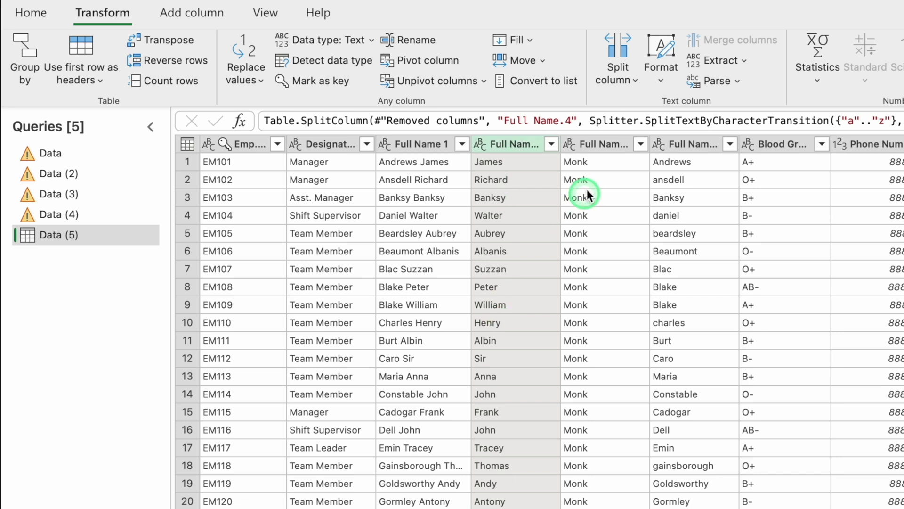
Step: Remove the Full Name.6 column that holds only the Monk suffix
{"action": "left_click", "coordinate": [595, 150]}
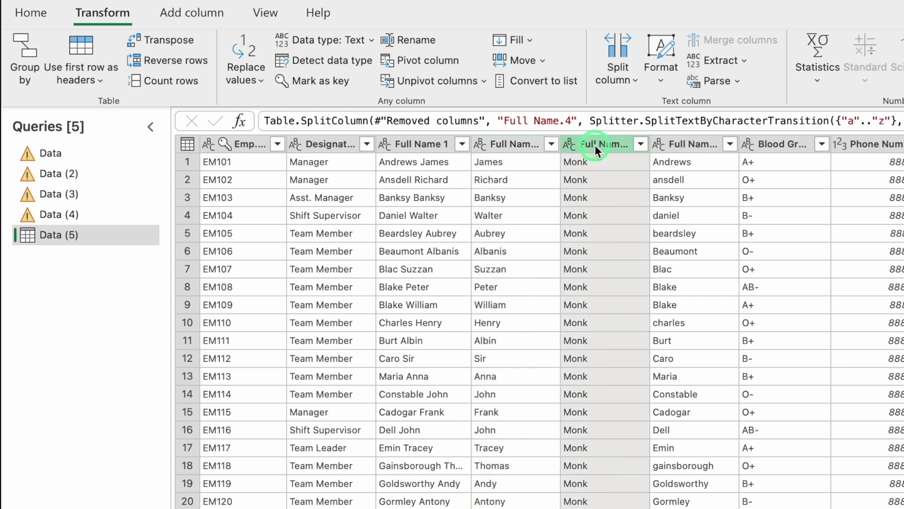
{"action": "right_click", "coordinate": [595, 145]}
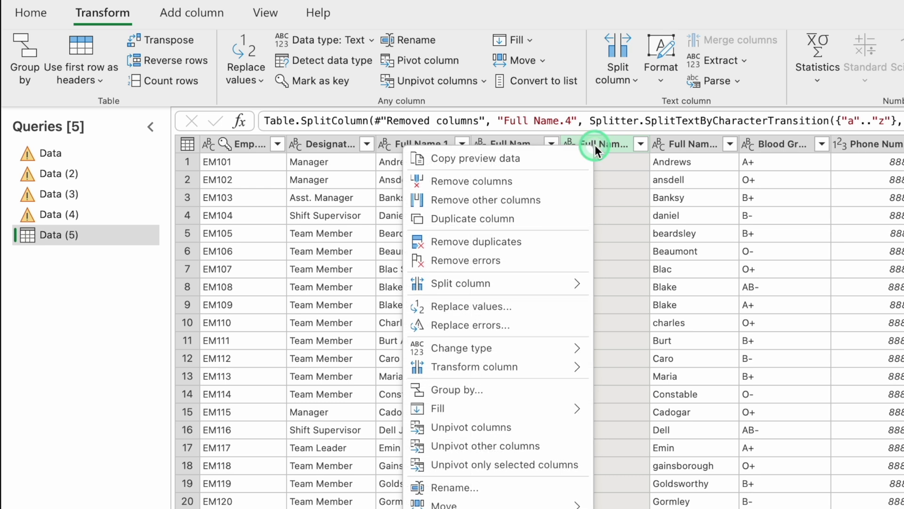
{"action": "left_click", "coordinate": [552, 185]}
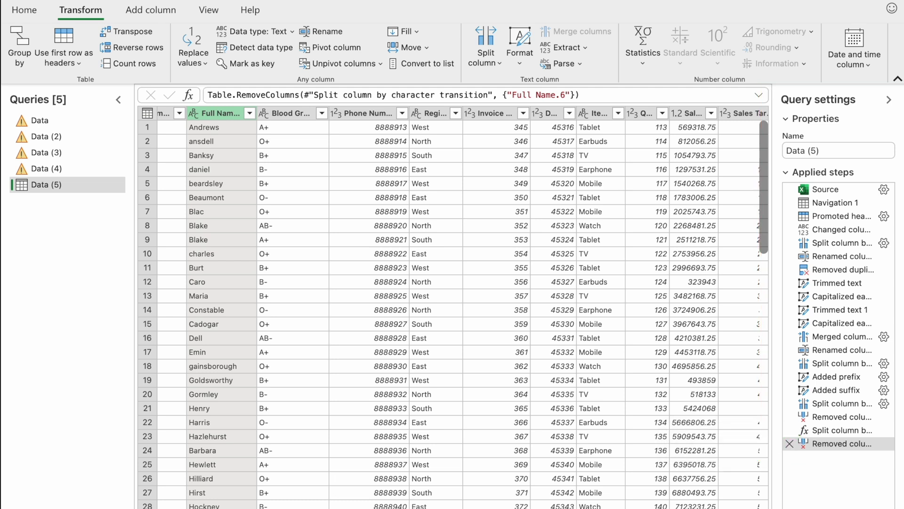
Step: Change the Date column's data type to Date and adjust its width to fit
{"action": "scroll", "coordinate": [523, 222], "scroll_direction": "right", "scroll_amount": 3}
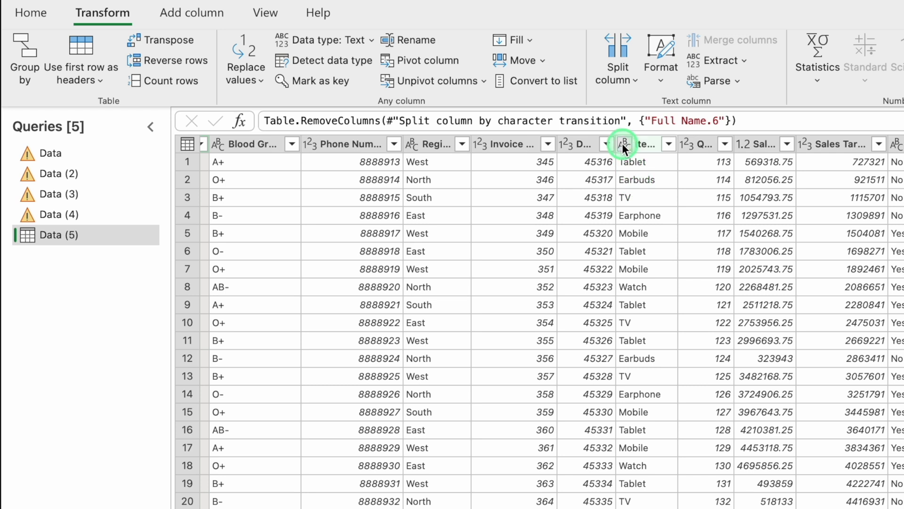
{"action": "left_click_drag", "start_coordinate": [616, 141], "coordinate": [655, 142]}
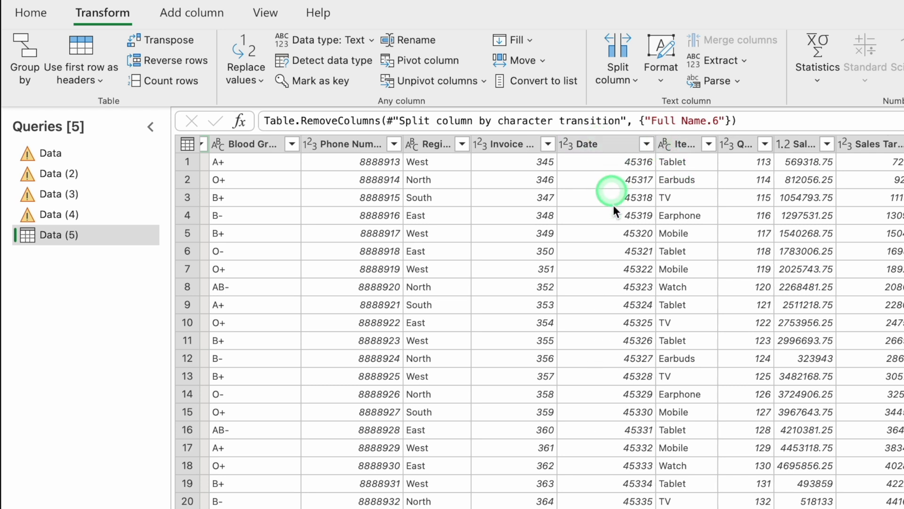
{"action": "left_click", "coordinate": [603, 147]}
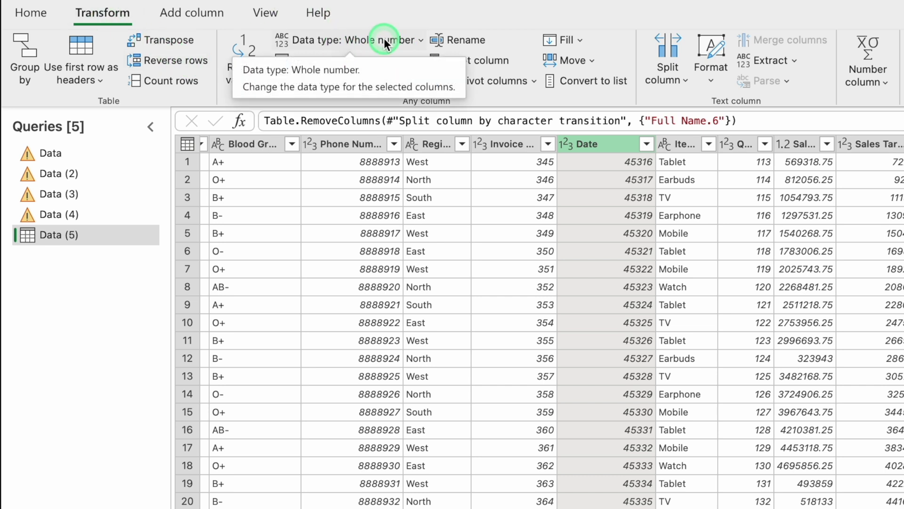
{"action": "left_click", "coordinate": [419, 39]}
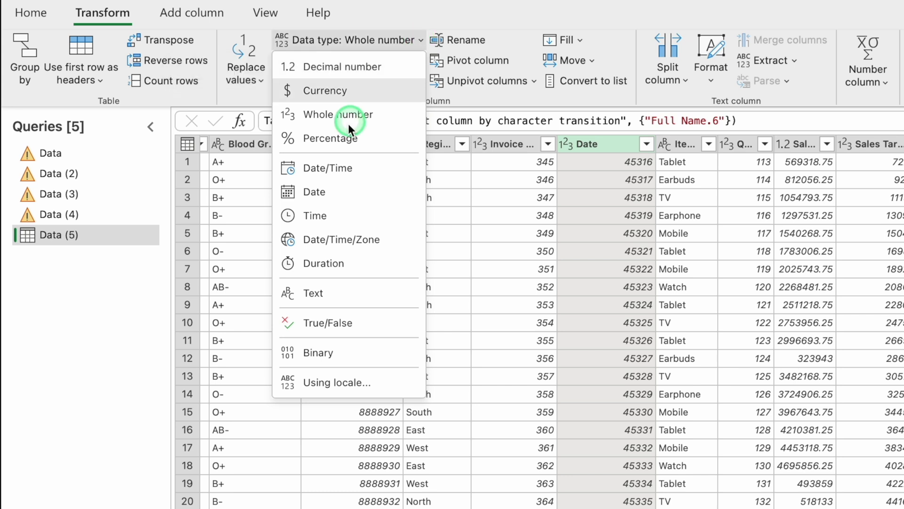
{"action": "left_click", "coordinate": [341, 191]}
{"action": "left_click_drag", "start_coordinate": [655, 143], "coordinate": [644, 143]}
{"action": "left_click", "coordinate": [606, 143]}
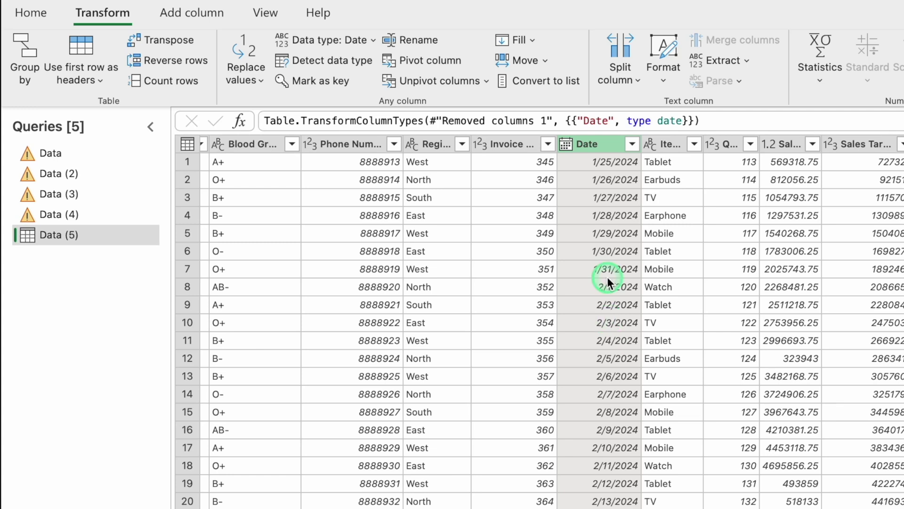
{"action": "left_click", "coordinate": [632, 144]}
{"action": "left_click", "coordinate": [519, 474]}
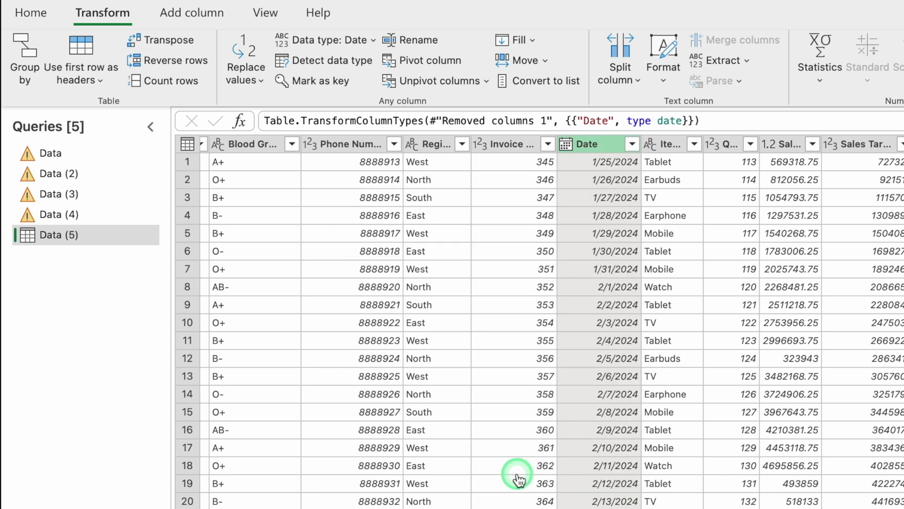
Step: Convert the Sales column from decimals to the Whole number data type
{"action": "scroll", "coordinate": [666, 143], "scroll_direction": "right", "scroll_amount": 5}
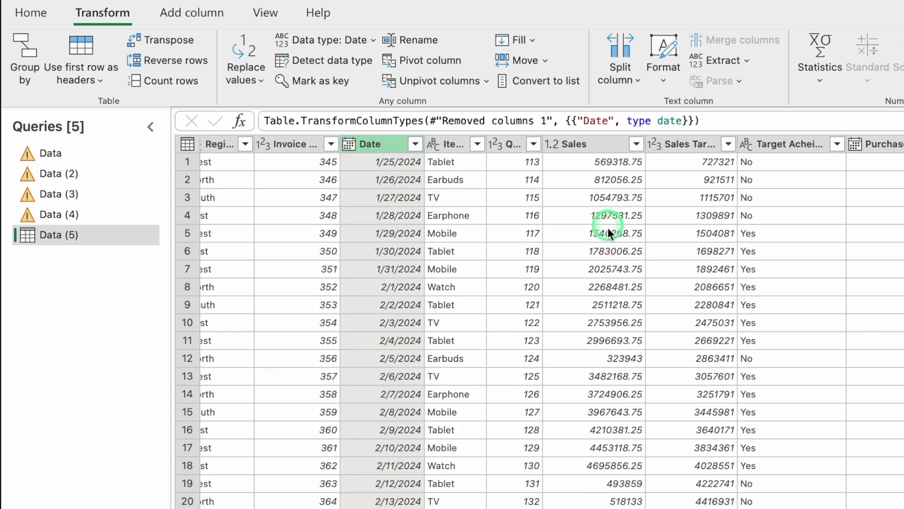
{"action": "left_click", "coordinate": [589, 145]}
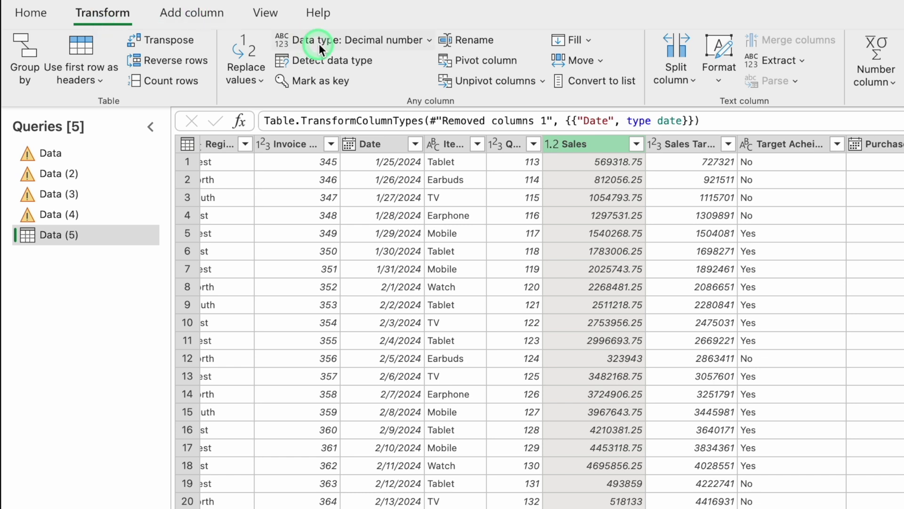
{"action": "left_click", "coordinate": [427, 41]}
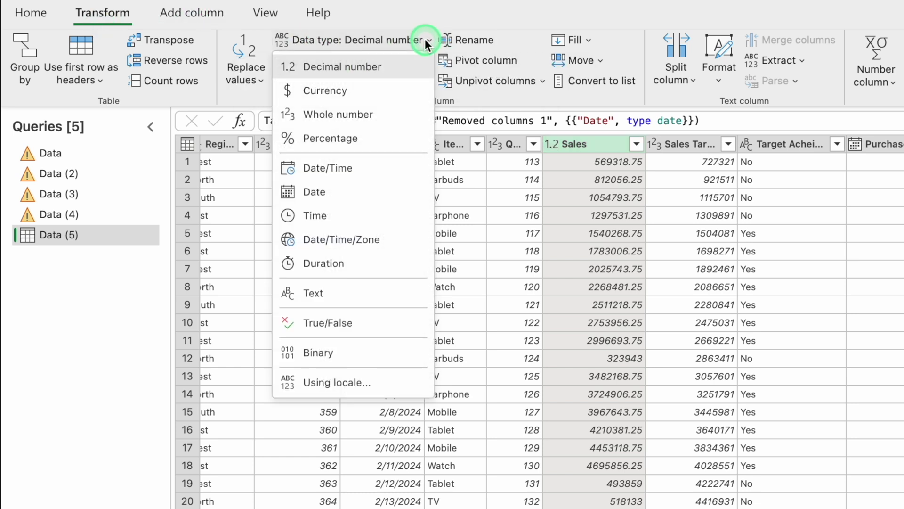
{"action": "left_click", "coordinate": [367, 114]}
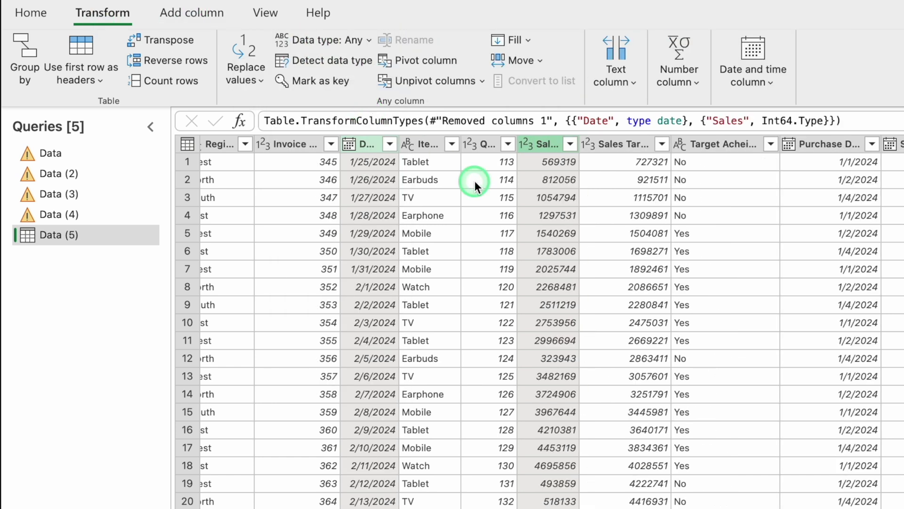
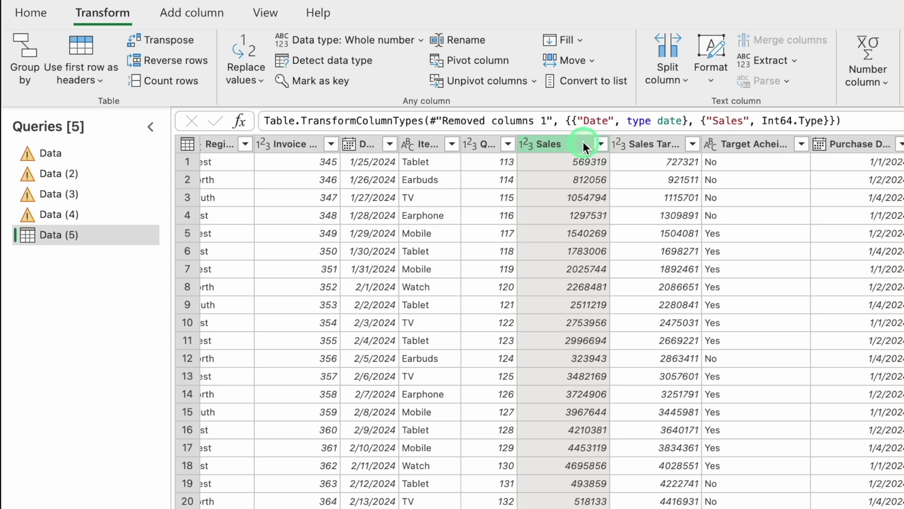
{"action": "left_click", "coordinate": [646, 143], "text": "ctrl"}
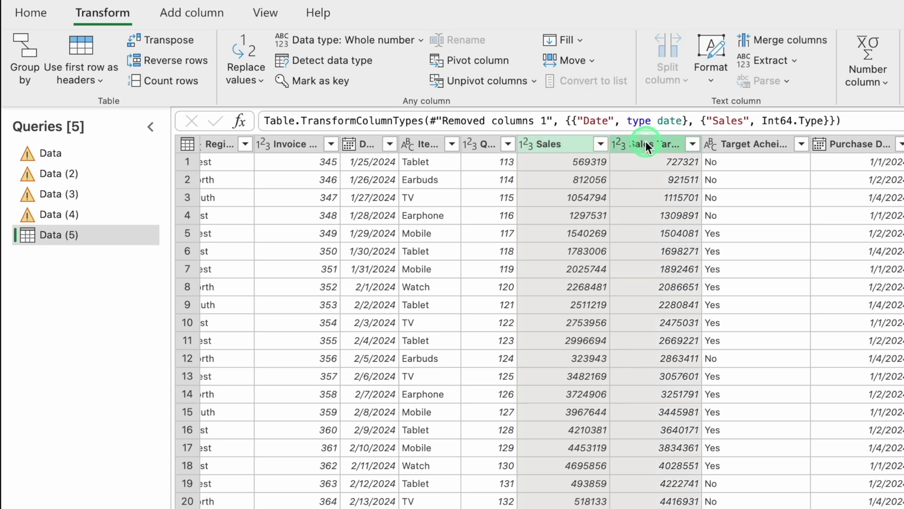
{"action": "left_click", "coordinate": [651, 144]}
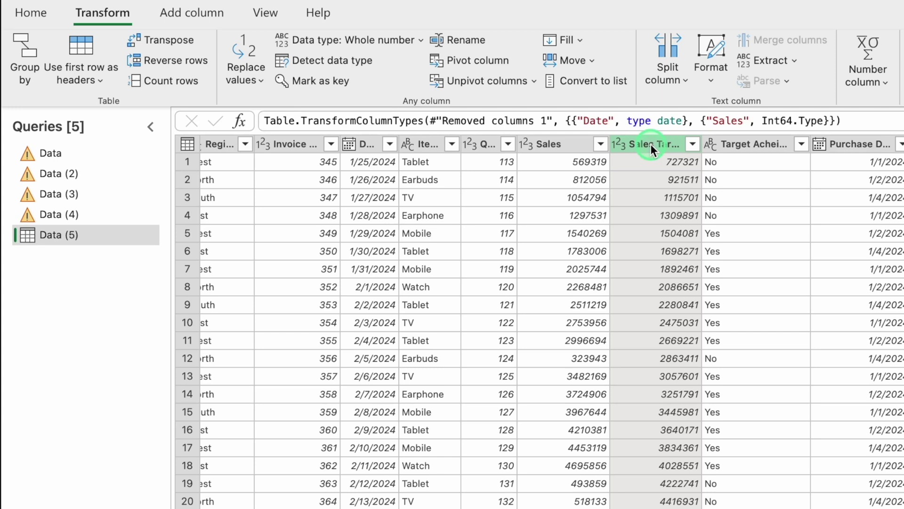
{"action": "left_click", "coordinate": [567, 146], "text": "ctrl"}
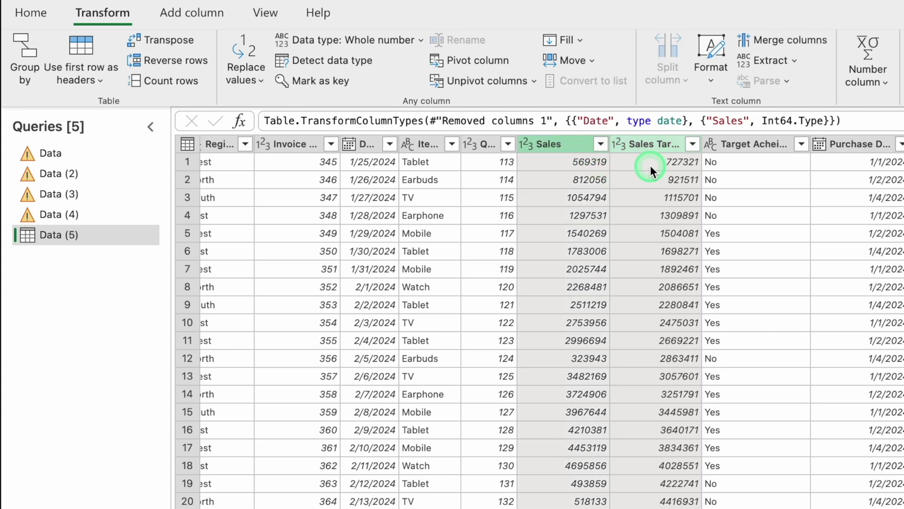
Step: Add a new column that subtracts Sales Target from Sales, selecting Sales as the first column
{"action": "left_click", "coordinate": [561, 143]}
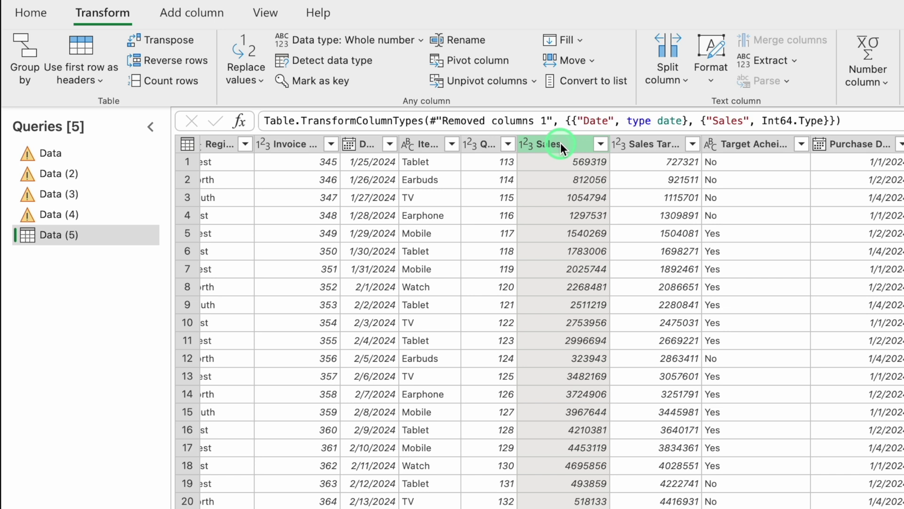
{"action": "left_click", "coordinate": [641, 142], "text": "ctrl"}
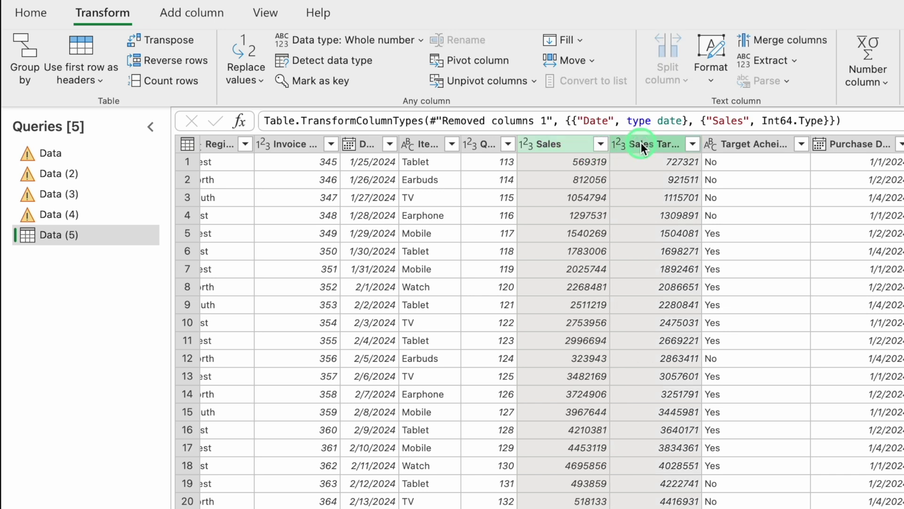
{"action": "left_click", "coordinate": [182, 15]}
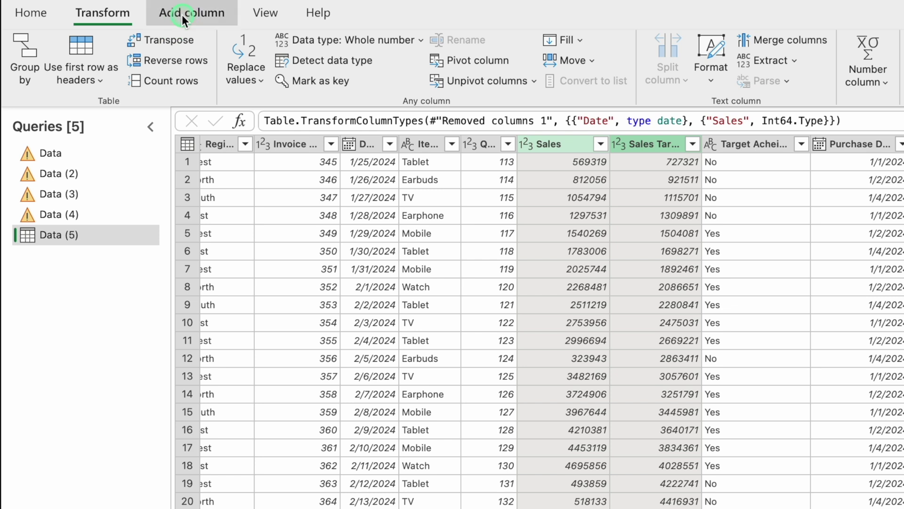
{"action": "left_click", "coordinate": [530, 80]}
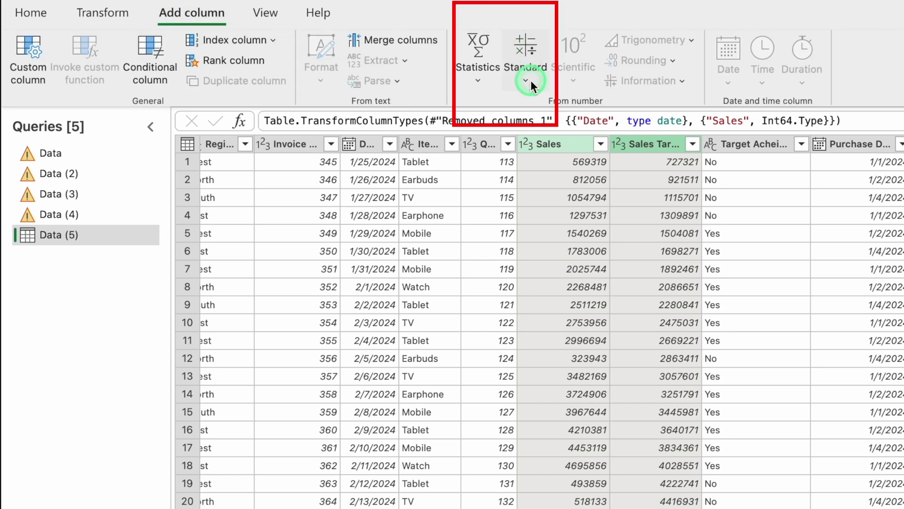
{"action": "left_click", "coordinate": [527, 79]}
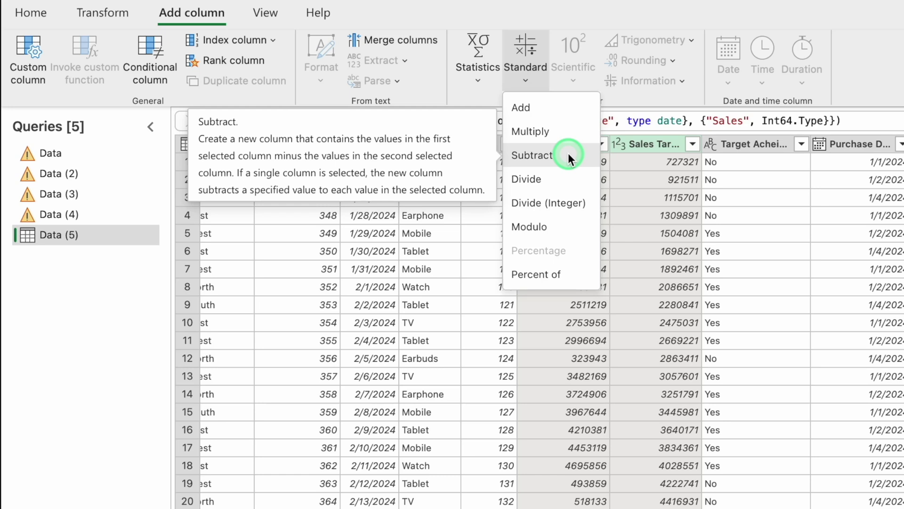
{"action": "left_click", "coordinate": [533, 155]}
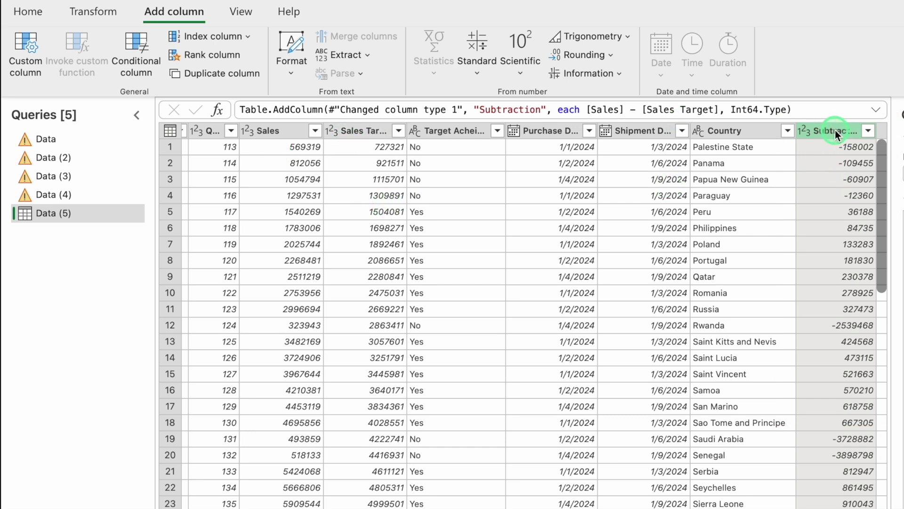
Step: Move the new subtraction column directly after Sales Target and rename it Difference
{"action": "left_click_drag", "start_coordinate": [835, 131], "coordinate": [448, 150]}
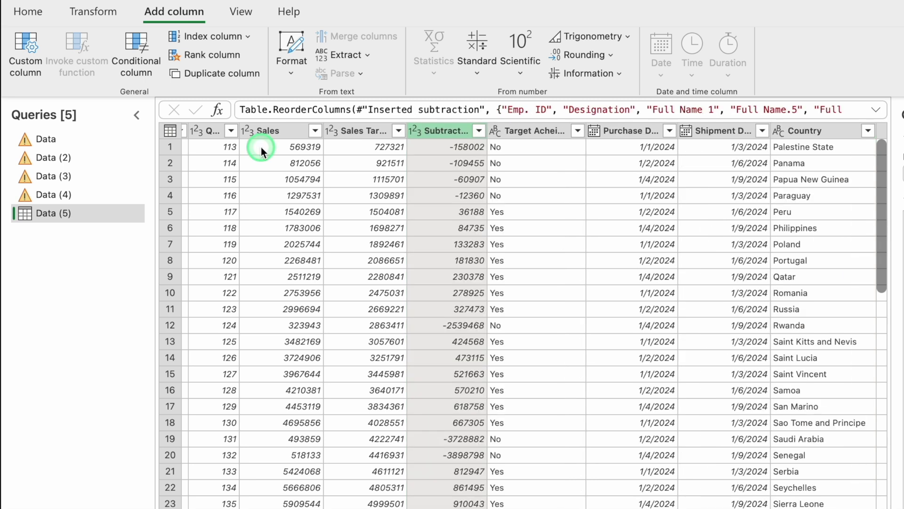
{"action": "left_click", "coordinate": [271, 135]}
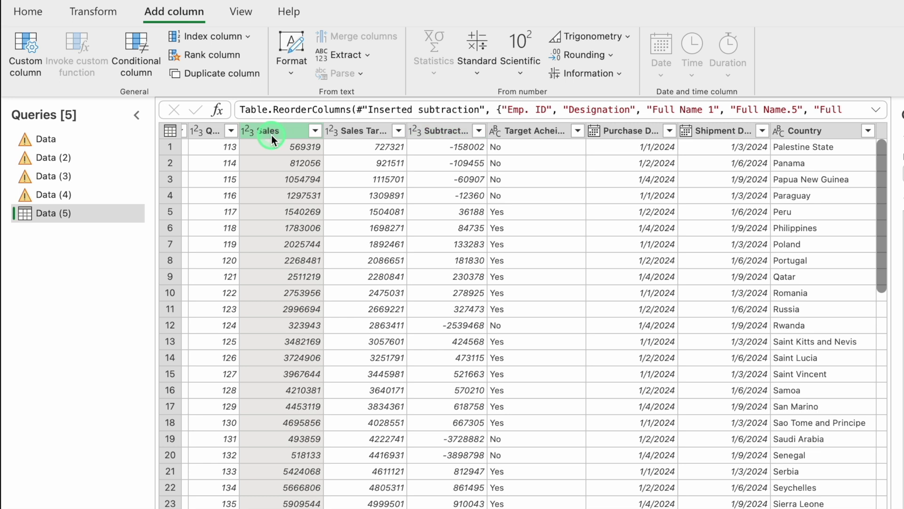
{"action": "left_click", "coordinate": [366, 127]}
{"action": "left_click", "coordinate": [438, 134]}
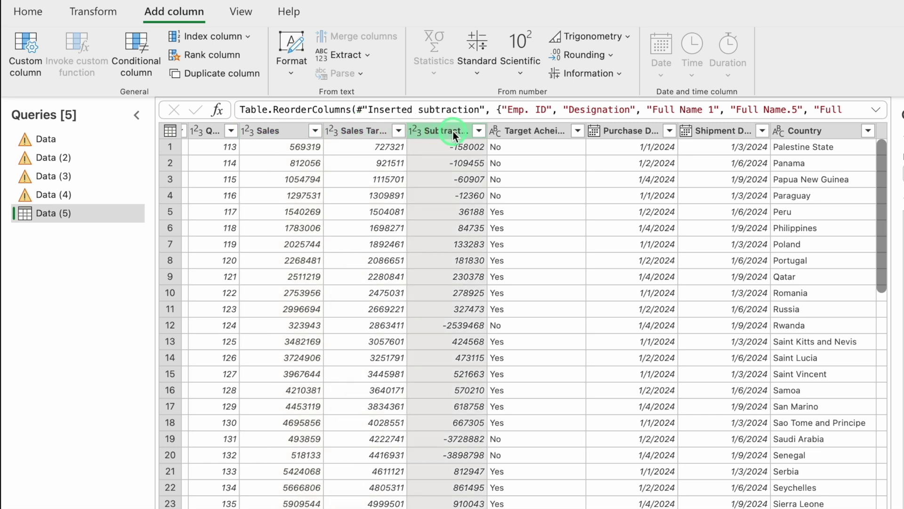
{"action": "double_click", "coordinate": [455, 136]}
{"action": "type", "text": "Difference"}
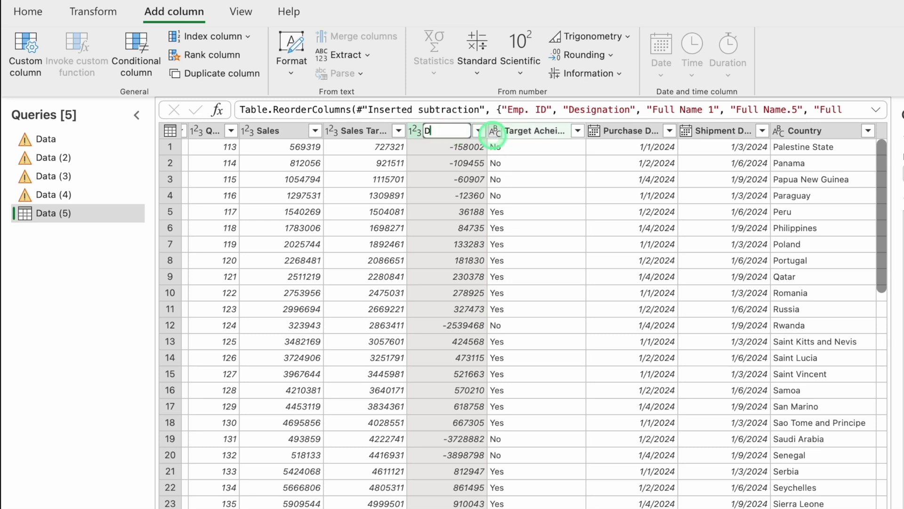
{"action": "left_click", "coordinate": [541, 157]}
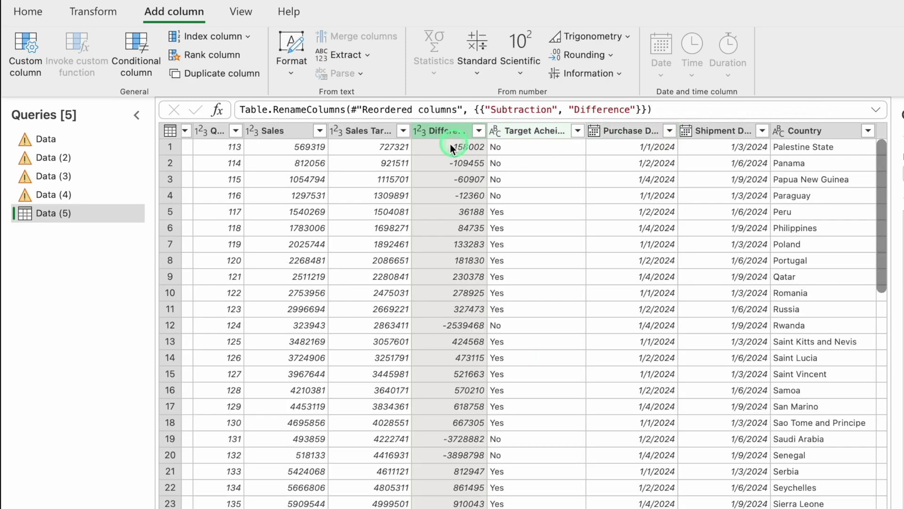
{"action": "left_click", "coordinate": [282, 132]}
{"action": "left_click", "coordinate": [357, 128]}
{"action": "left_click", "coordinate": [300, 131]}
{"action": "left_click", "coordinate": [361, 131]}
{"action": "left_click", "coordinate": [438, 132]}
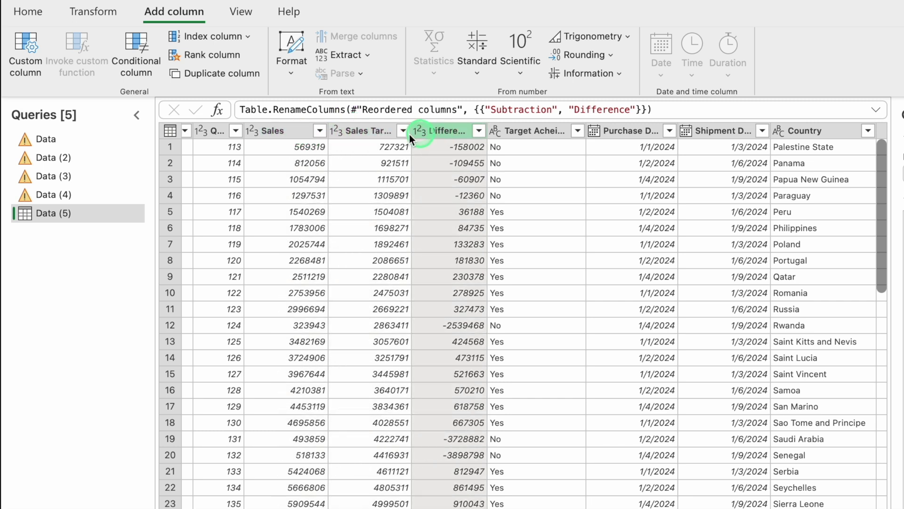
Step: Change the data type of the Sales, Sales Target and Difference columns together to Currency
{"action": "left_click", "coordinate": [282, 131]}
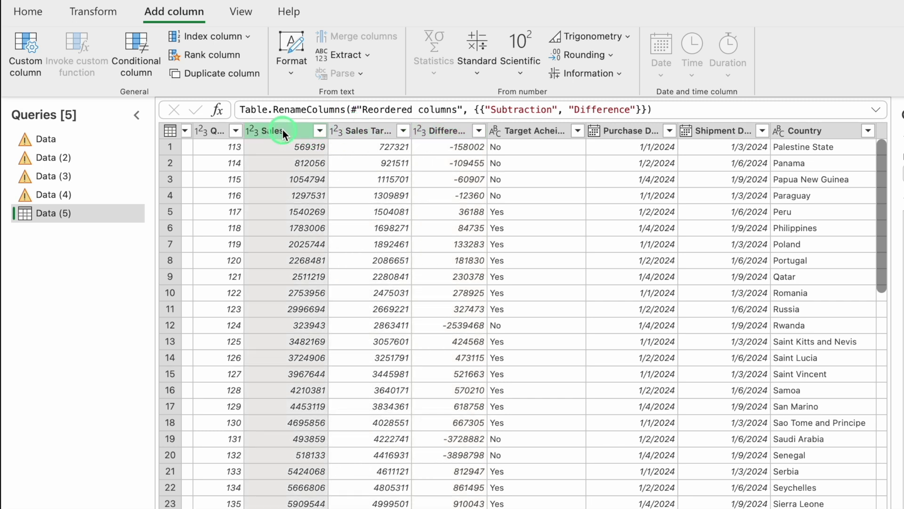
{"action": "left_click", "coordinate": [347, 129], "text": "ctrl"}
{"action": "left_click", "coordinate": [436, 128], "text": "ctrl"}
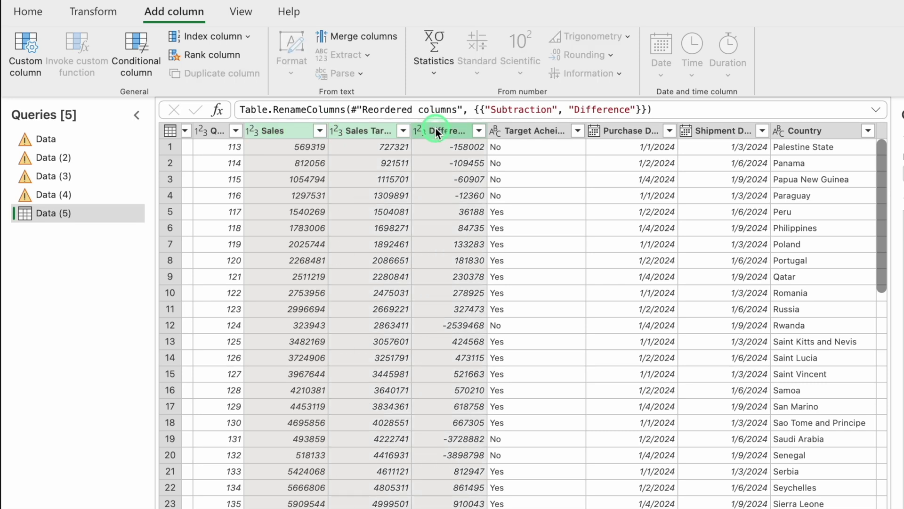
{"action": "left_click", "coordinate": [88, 12]}
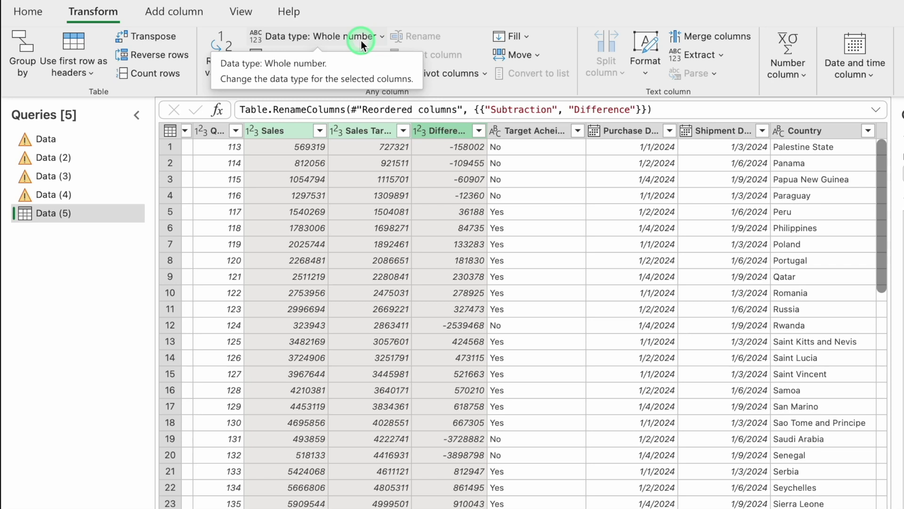
{"action": "left_click", "coordinate": [382, 36]}
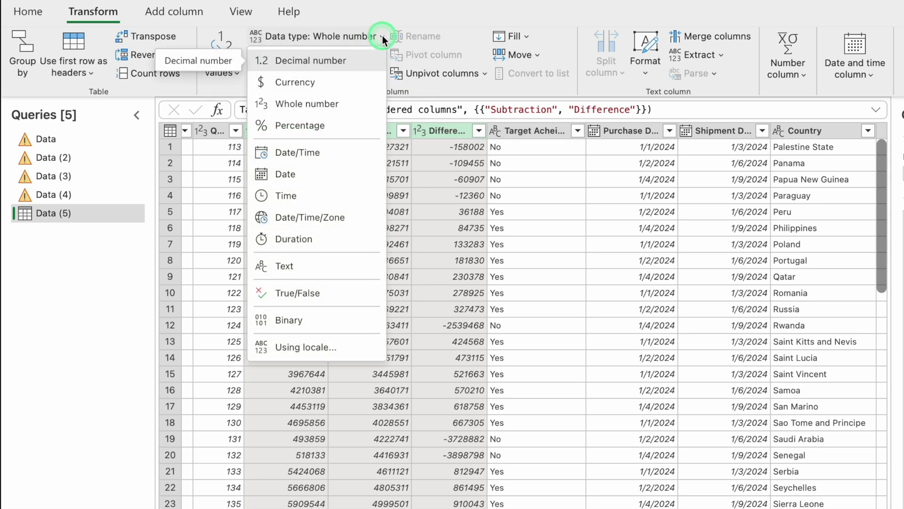
{"action": "left_click", "coordinate": [335, 82]}
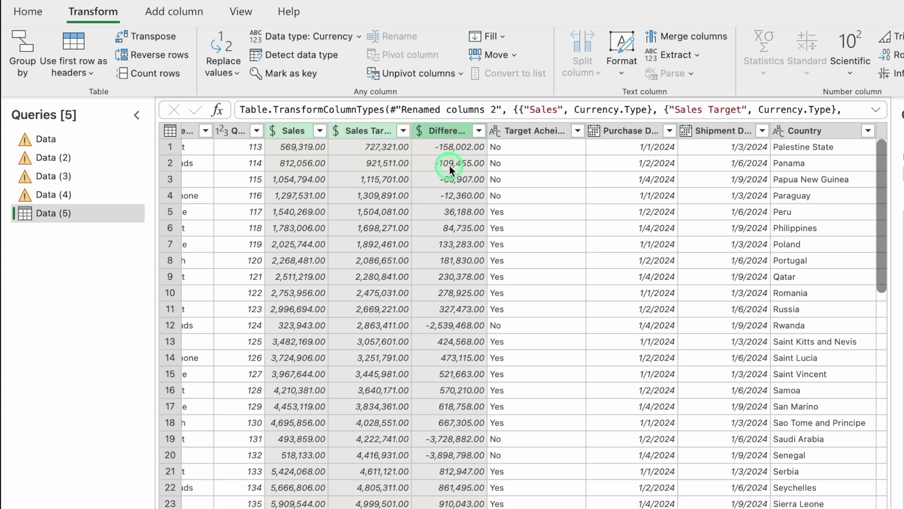
Step: Add a new column that subtracts Purchase Date from Shipment Date in days, with Shipment Date selected first
{"action": "left_click", "coordinate": [697, 131]}
{"action": "left_click", "coordinate": [633, 132]}
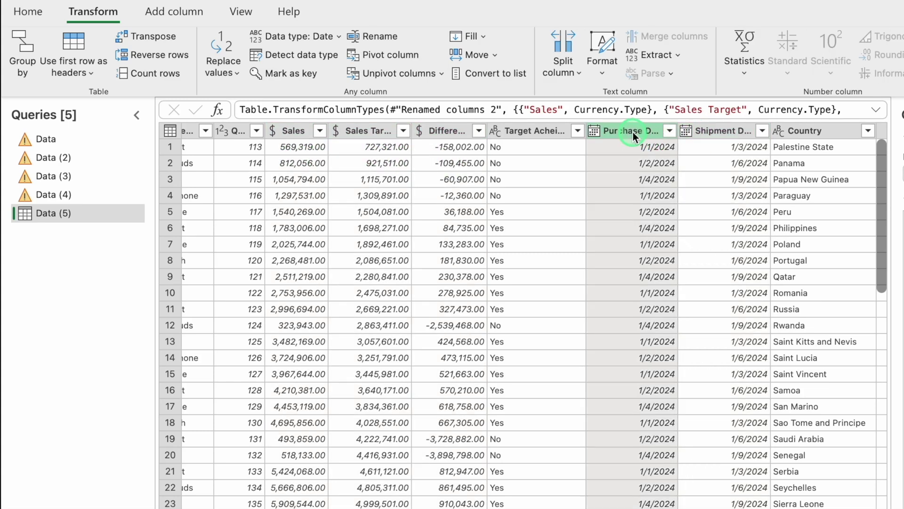
{"action": "left_click", "coordinate": [717, 134]}
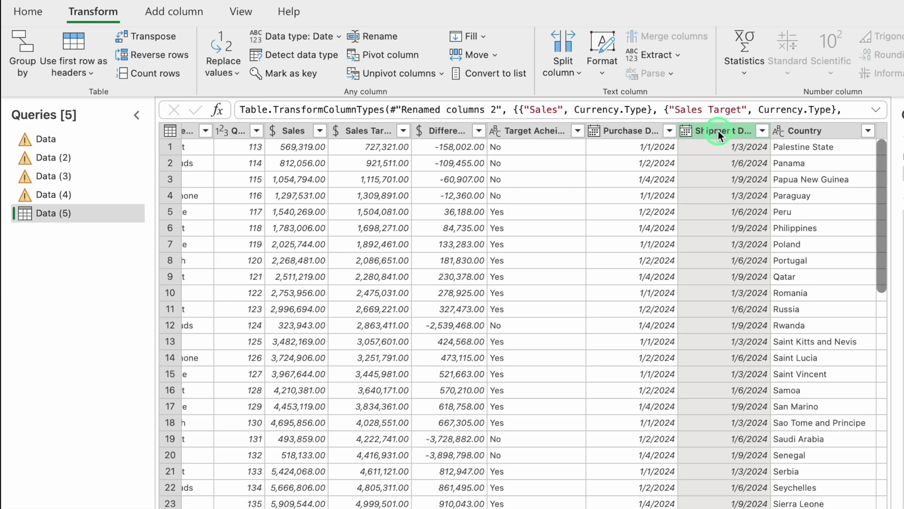
{"action": "left_click", "coordinate": [640, 131], "text": "ctrl"}
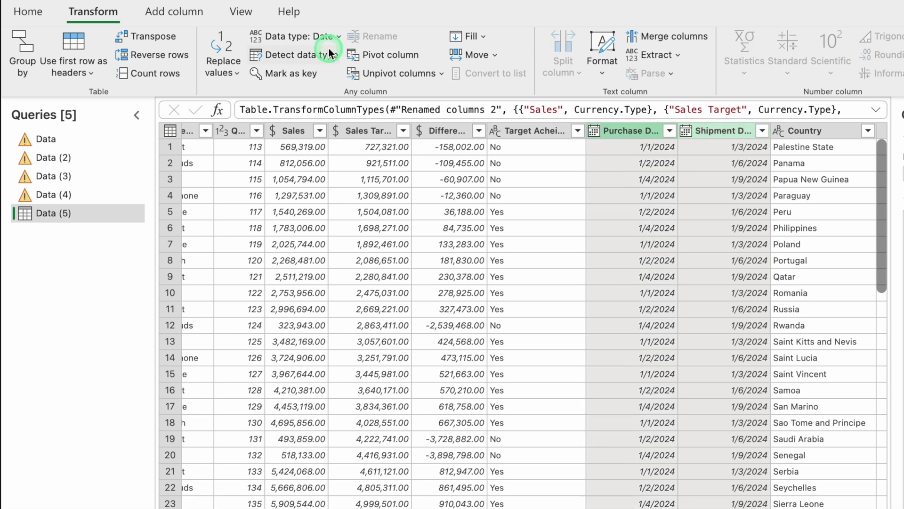
{"action": "left_click", "coordinate": [175, 15]}
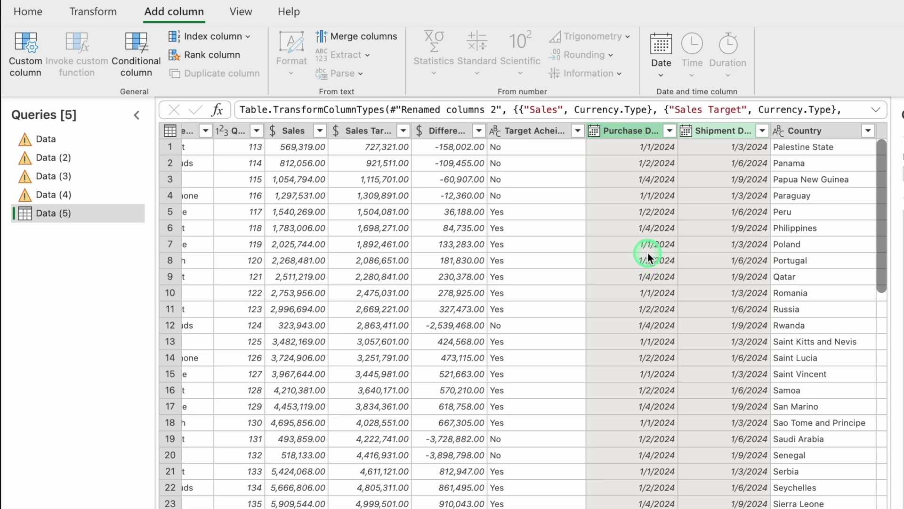
{"action": "left_click", "coordinate": [660, 75]}
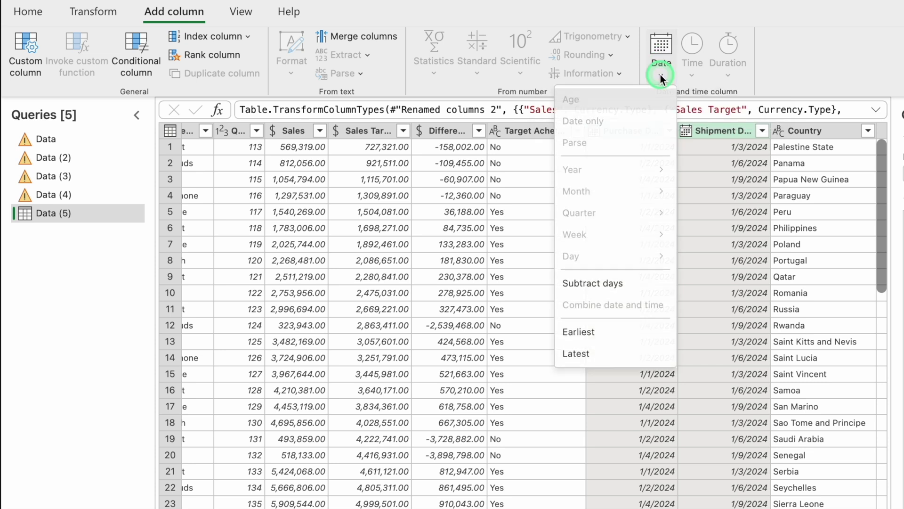
{"action": "left_click", "coordinate": [648, 285]}
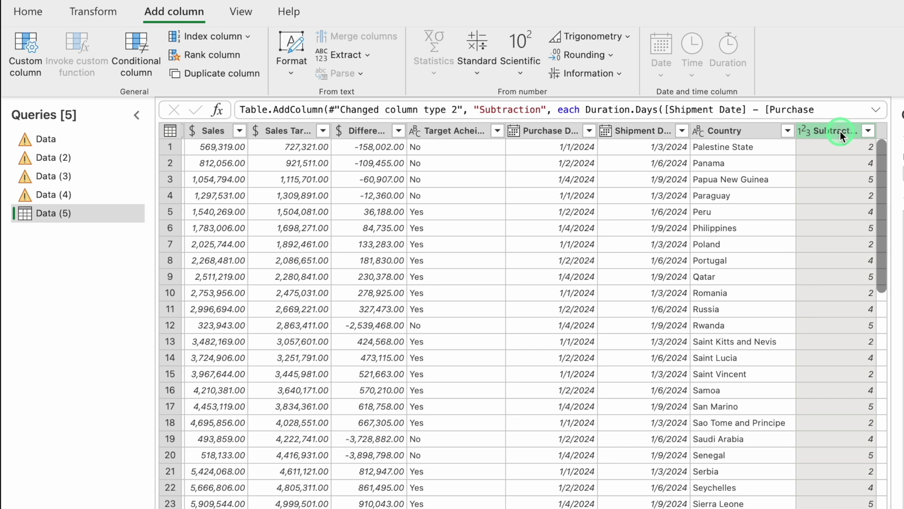
Step: Move the new day-subtraction column directly after Shipment Date and try to rename it Difference
{"action": "left_click_drag", "start_coordinate": [840, 131], "coordinate": [730, 136]}
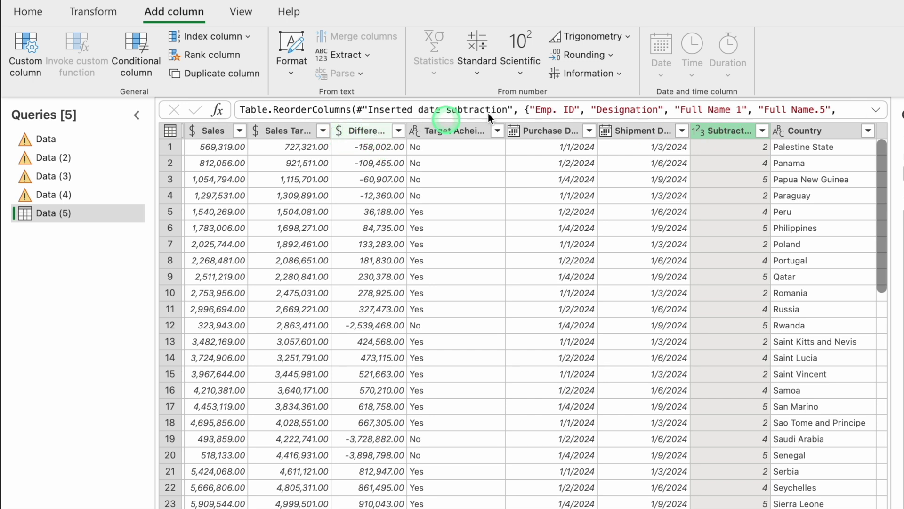
{"action": "double_click", "coordinate": [728, 133]}
{"action": "type", "text": "Difference"}
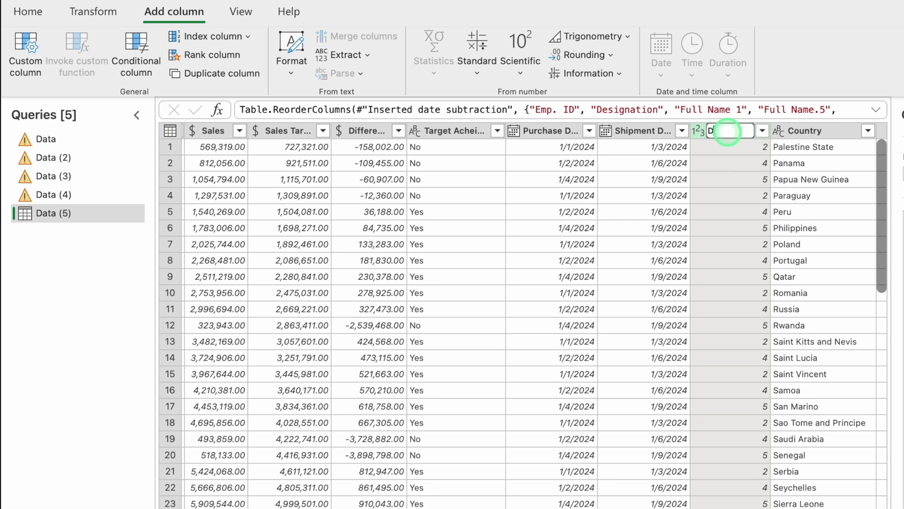
{"action": "left_click", "coordinate": [775, 165]}
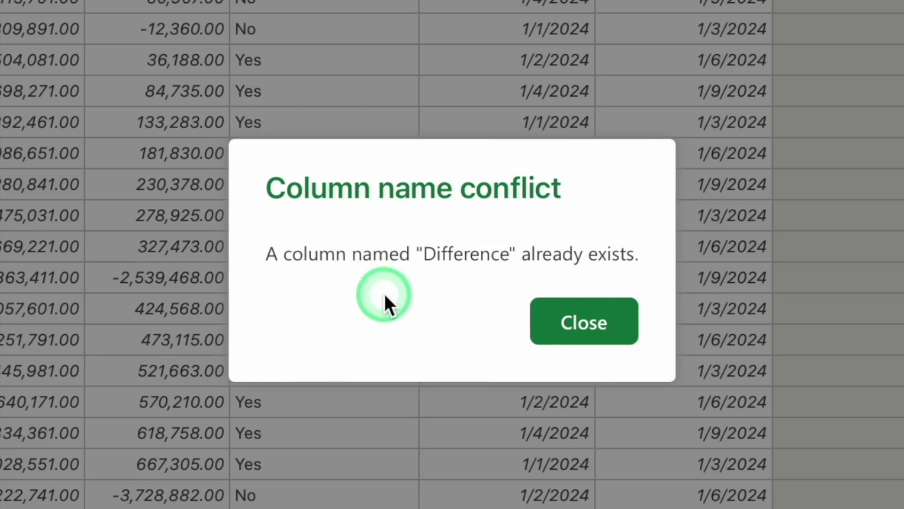
{"action": "left_click", "coordinate": [591, 325]}
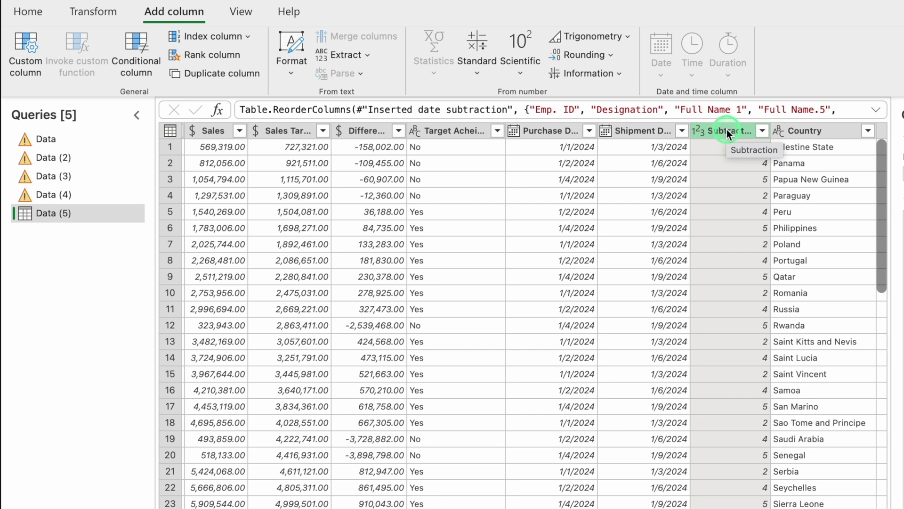
Step: Rename the day-subtraction column to Shipment Vs Purchase Days
{"action": "double_click", "coordinate": [728, 131]}
{"action": "type", "text": "Shipment to Purchase Days"}
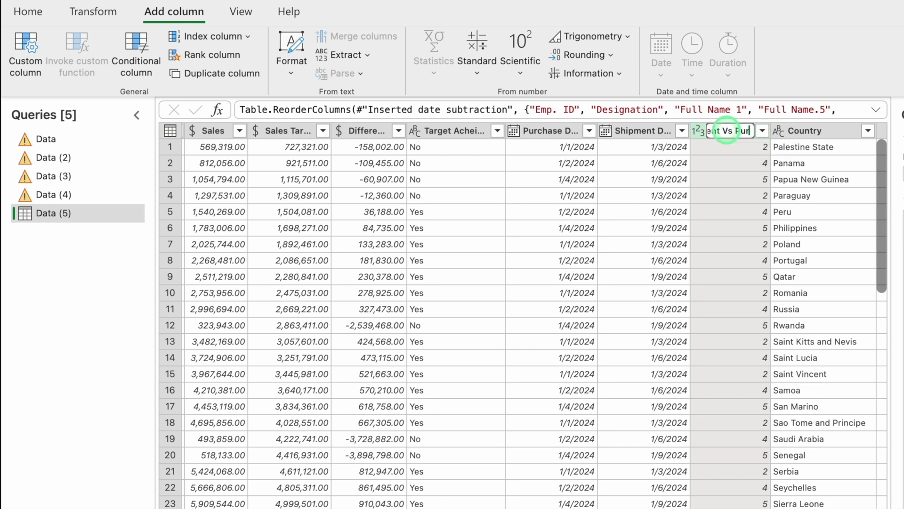
{"action": "left_click", "coordinate": [774, 208]}
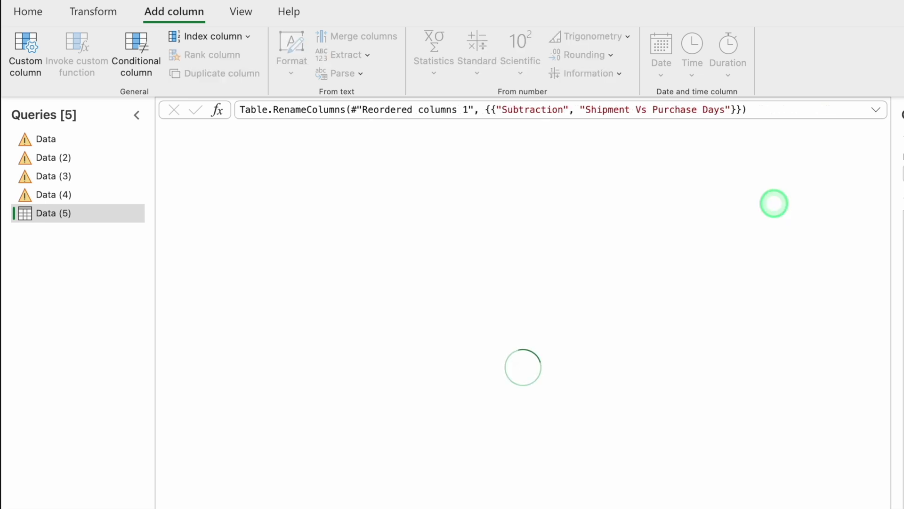
{"action": "scroll", "coordinate": [522, 315], "scroll_direction": "right", "scroll_amount": 3}
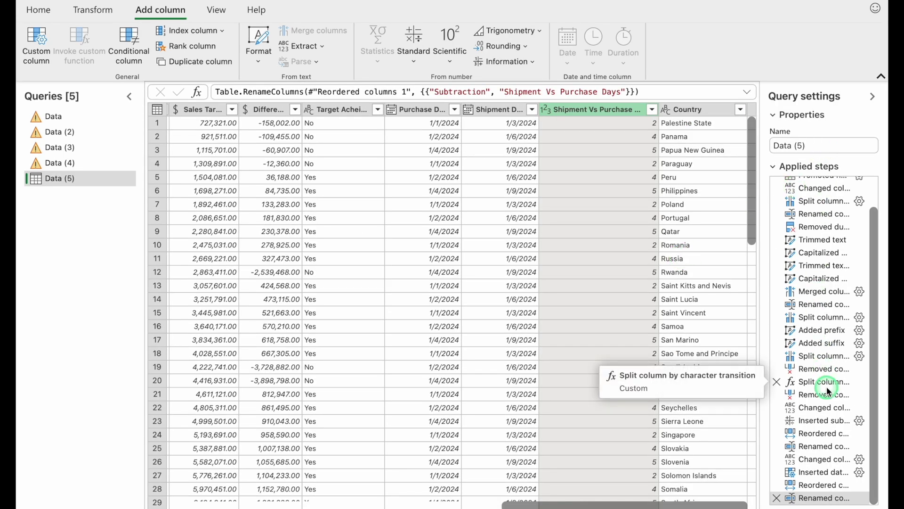
Step: Hide the Query settings pane and show it again
{"action": "left_click", "coordinate": [216, 11]}
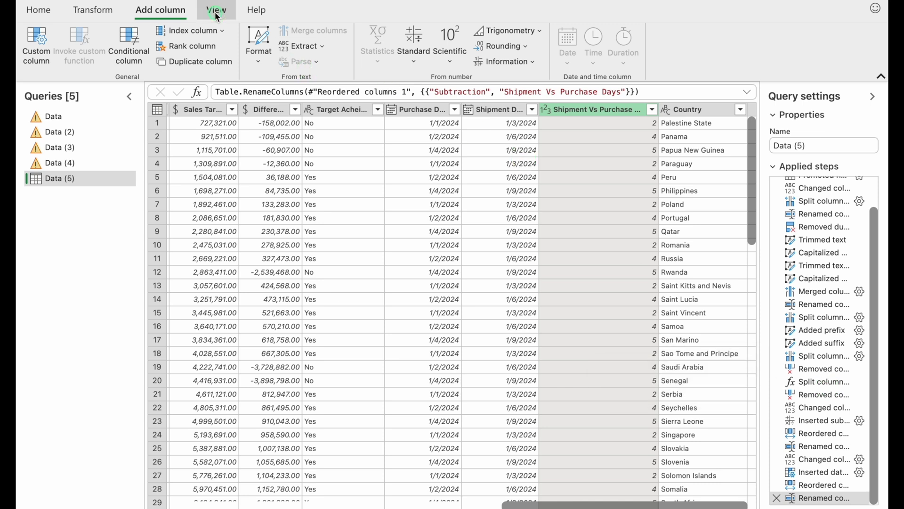
{"action": "left_click", "coordinate": [132, 43]}
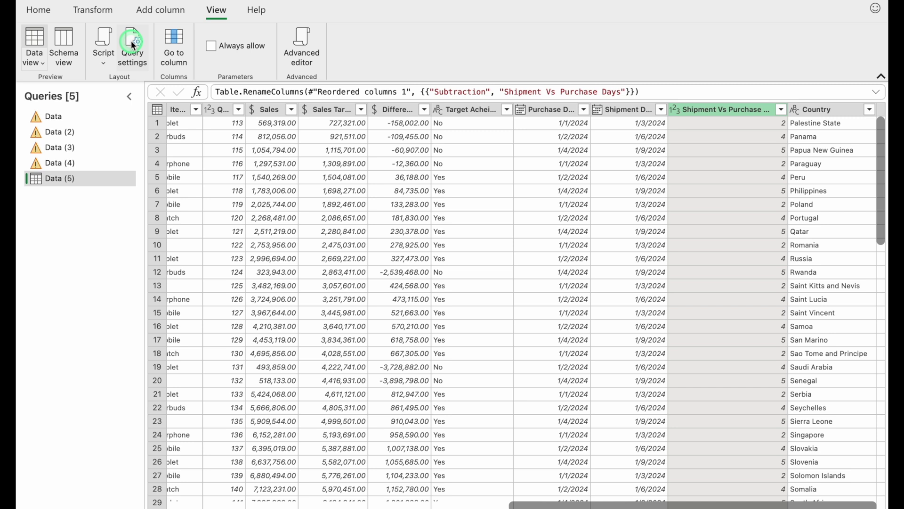
{"action": "left_click", "coordinate": [132, 44]}
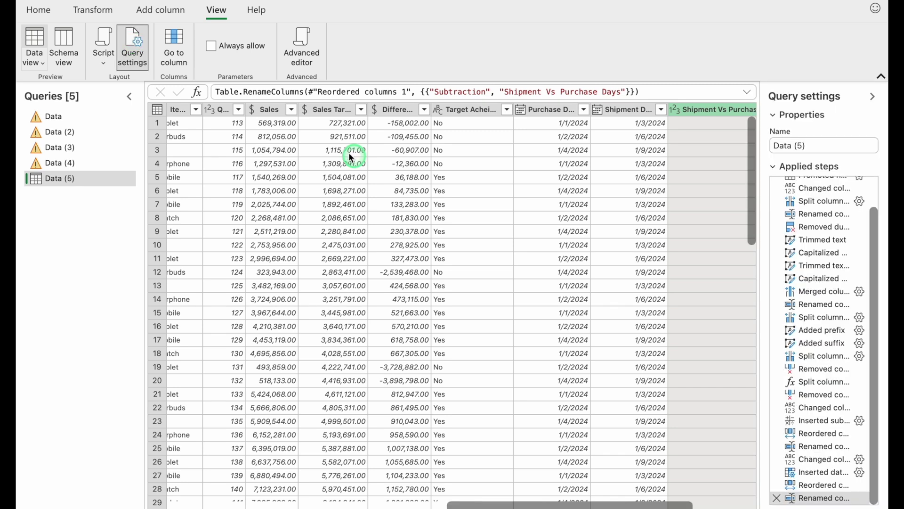
Step: Remove the Country column and restore it by deleting that removal from the applied steps
{"action": "left_click_drag", "start_coordinate": [582, 503], "coordinate": [638, 503]}
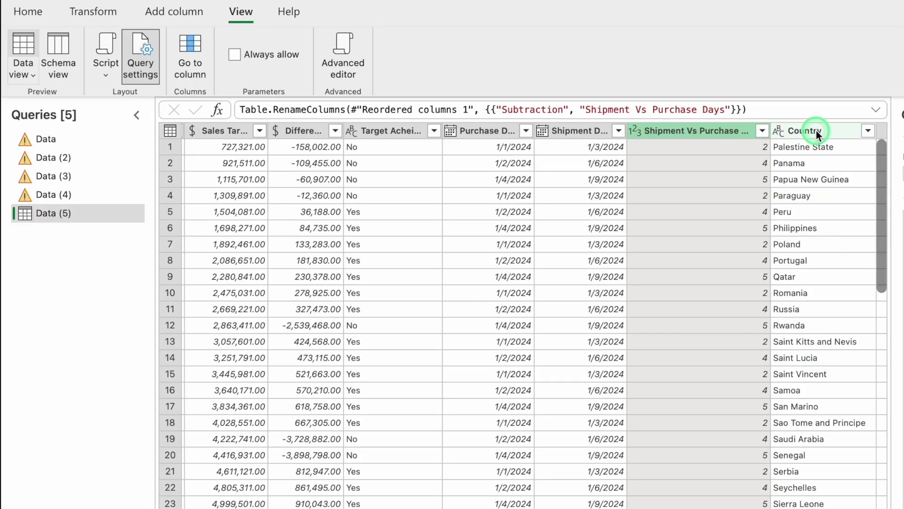
{"action": "left_click", "coordinate": [816, 131]}
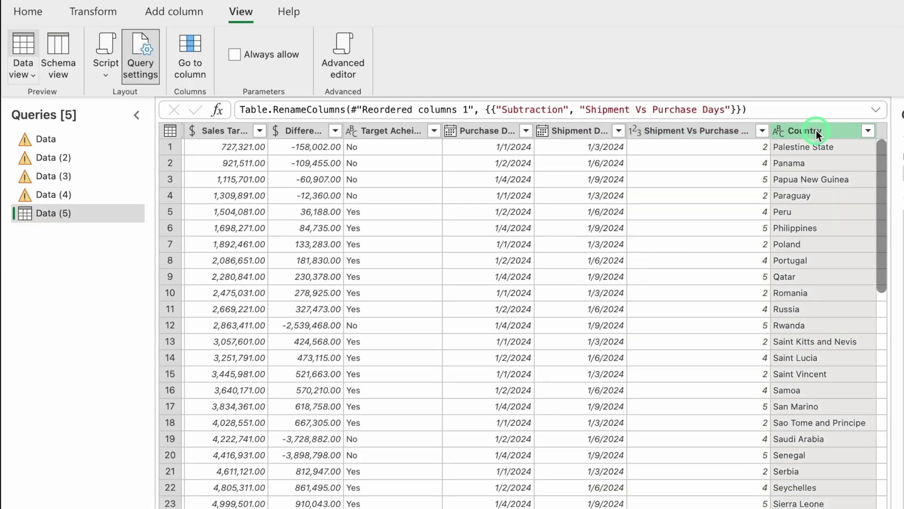
{"action": "right_click", "coordinate": [816, 131]}
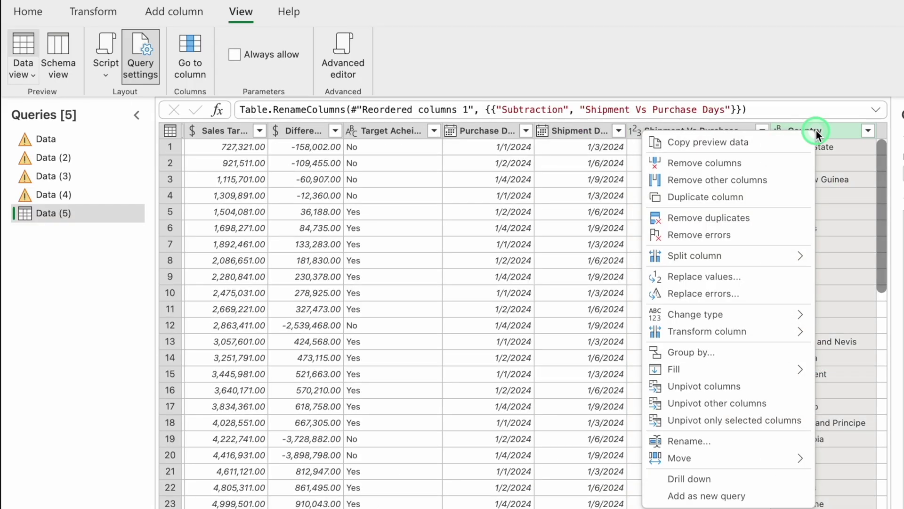
{"action": "left_click", "coordinate": [758, 163]}
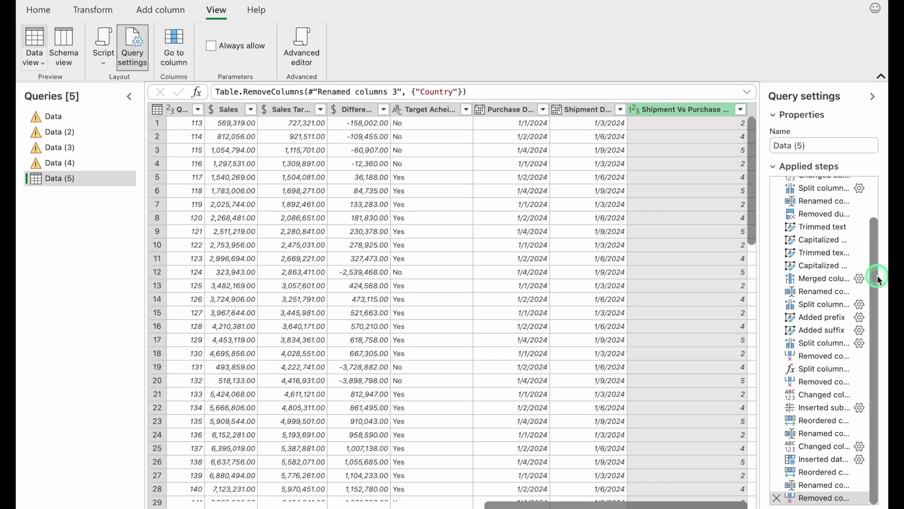
{"action": "left_click", "coordinate": [777, 498]}
Step: Add a rank column based on Sales with values ranked from high to low, and move it directly after Difference
{"action": "scroll", "coordinate": [724, 498], "scroll_direction": "right", "scroll_amount": 3}
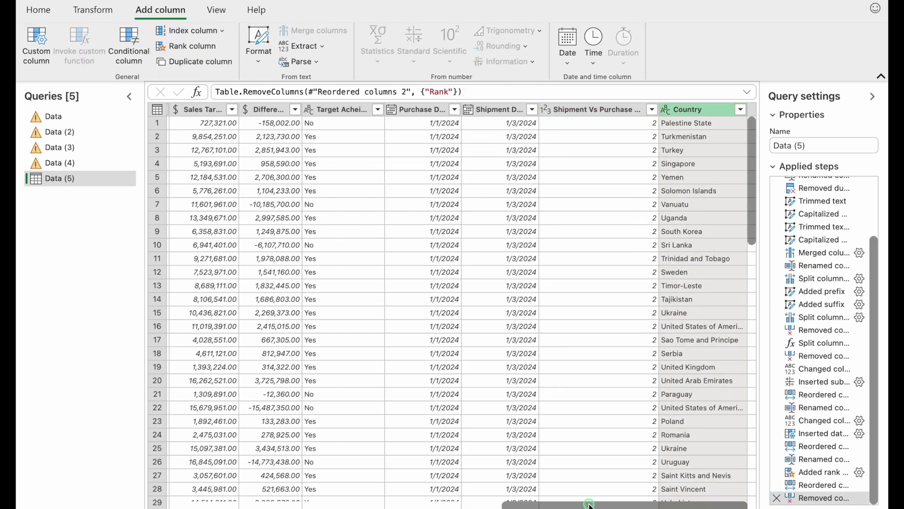
{"action": "scroll", "coordinate": [588, 500], "scroll_direction": "left", "scroll_amount": 5}
{"action": "scroll", "coordinate": [489, 506], "scroll_direction": "left", "scroll_amount": 2}
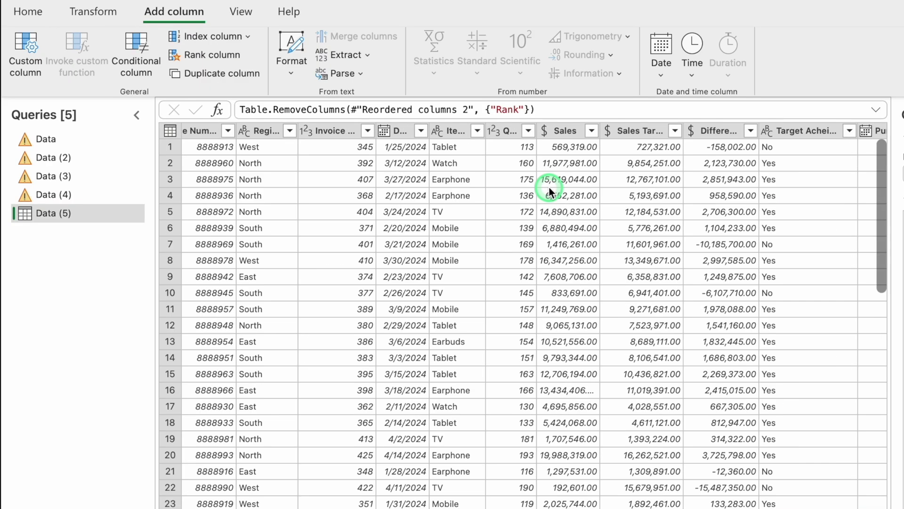
{"action": "left_click", "coordinate": [485, 109]}
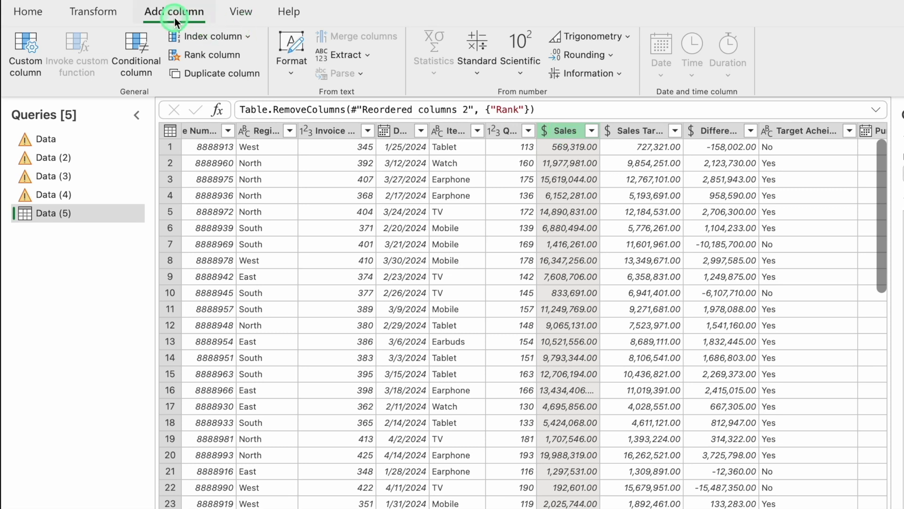
{"action": "left_click", "coordinate": [237, 56]}
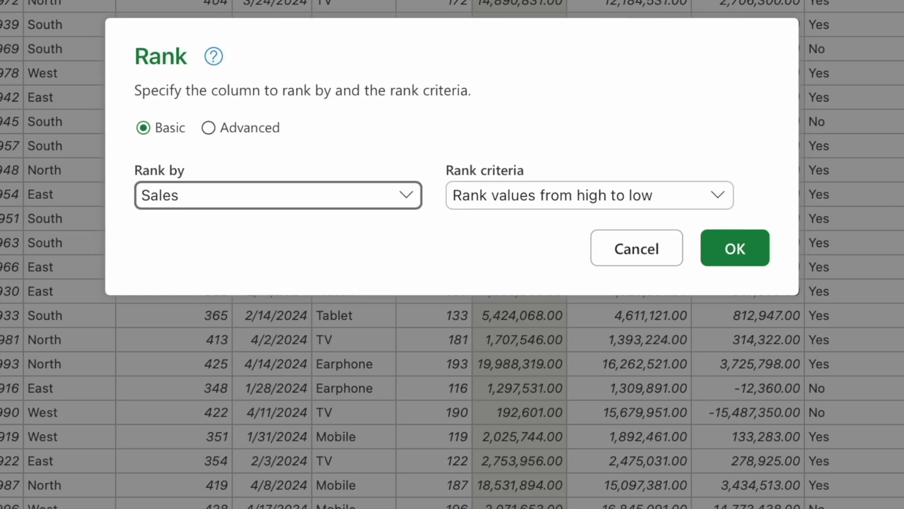
{"action": "left_click", "coordinate": [413, 206]}
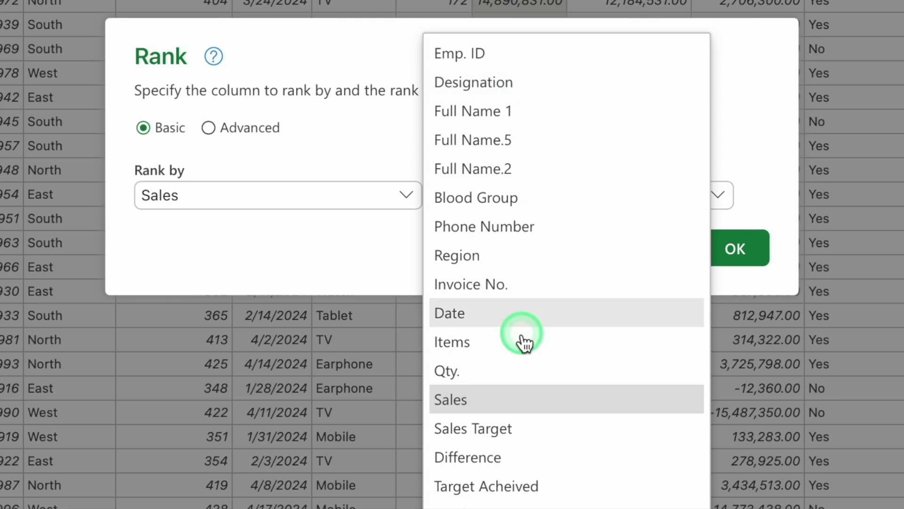
{"action": "left_click", "coordinate": [360, 261]}
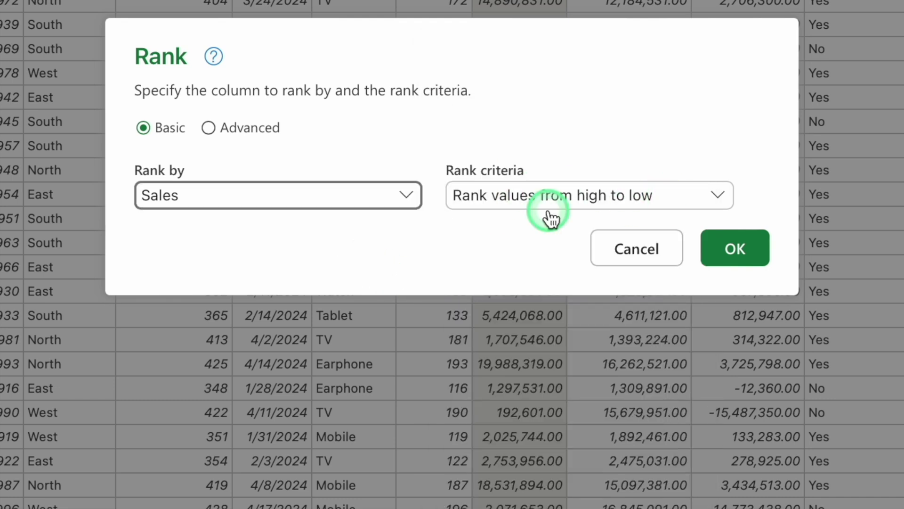
{"action": "left_click", "coordinate": [718, 197]}
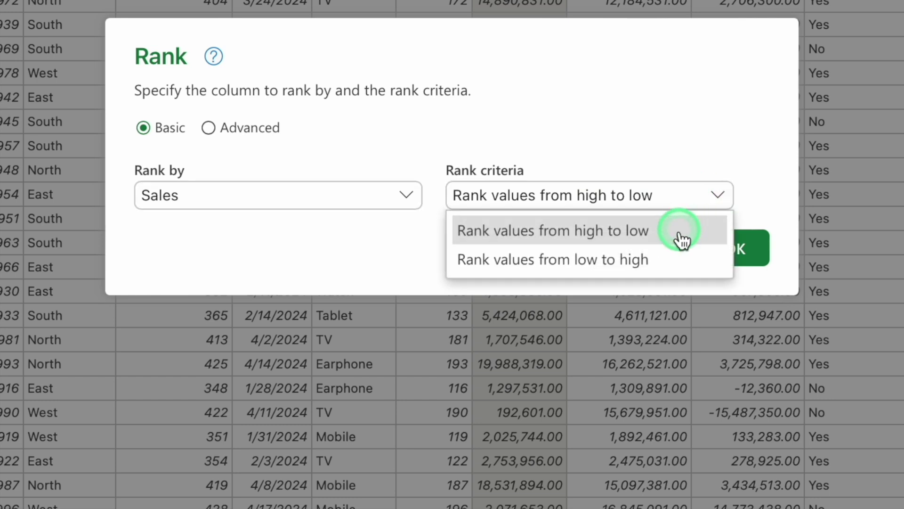
{"action": "left_click", "coordinate": [650, 235]}
{"action": "left_click", "coordinate": [740, 254]}
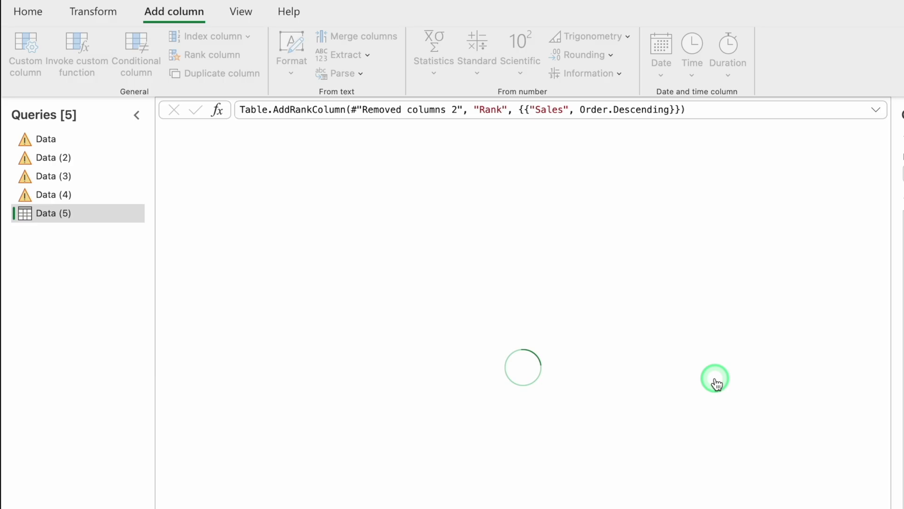
{"action": "mouse_move", "coordinate": [884, 228]}
{"action": "left_mouse_down"}
{"action": "mouse_move", "coordinate": [895, 382]}
{"action": "mouse_move", "coordinate": [895, 239]}
{"action": "left_mouse_up"}
{"action": "left_click_drag", "start_coordinate": [833, 134], "coordinate": [318, 154]}
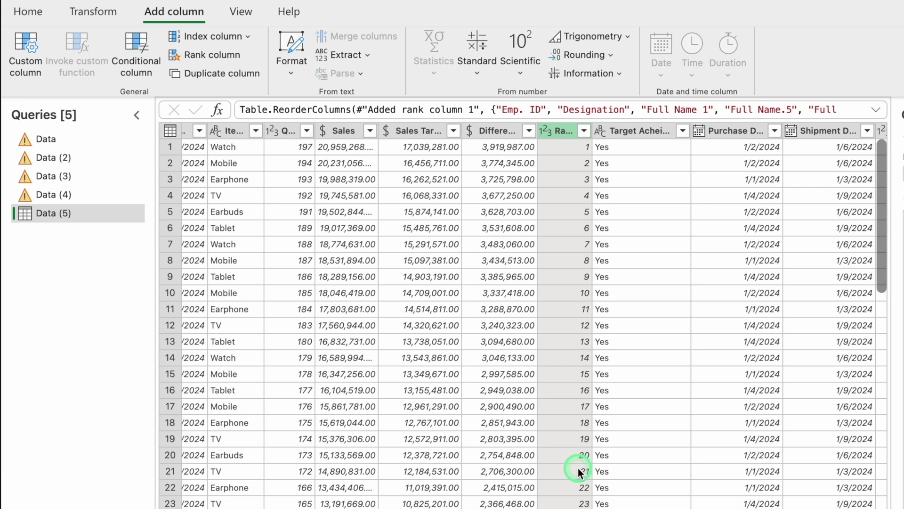
{"action": "left_click", "coordinate": [28, 11]}
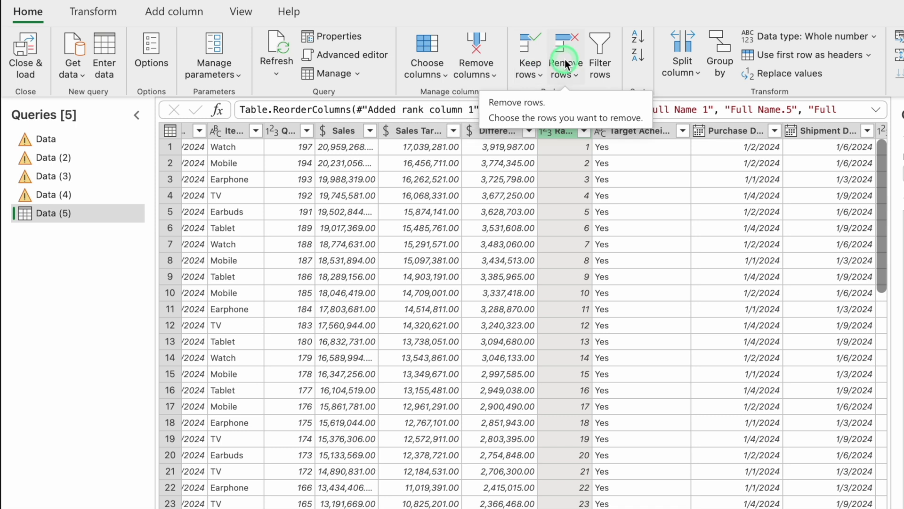
{"action": "left_click", "coordinate": [575, 74]}
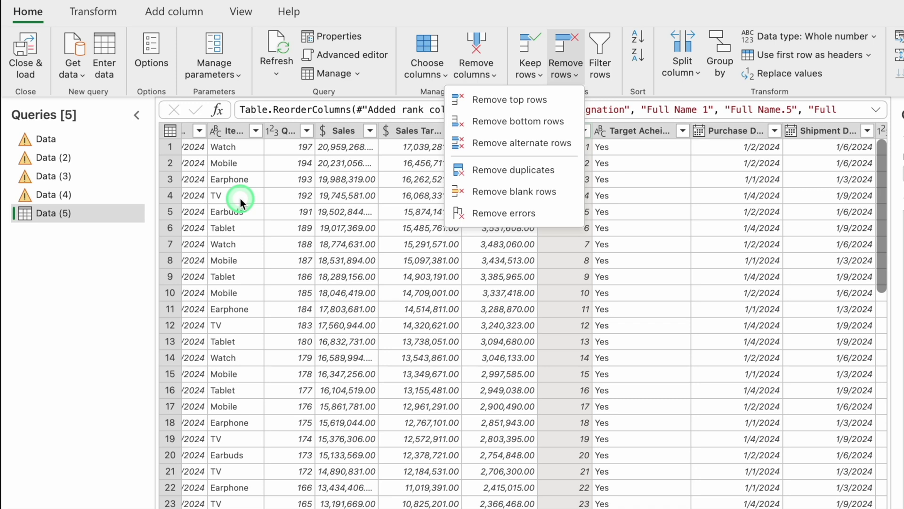
{"action": "left_click", "coordinate": [378, 85]}
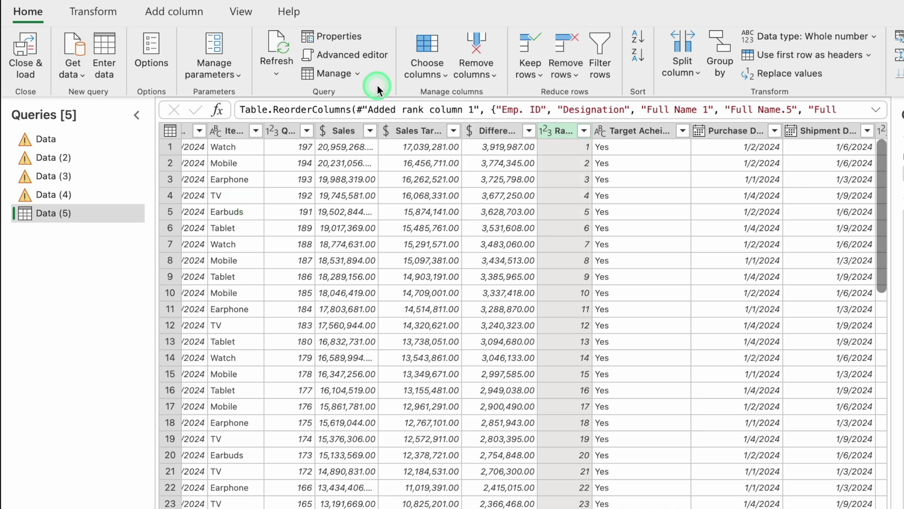
Step: Sort the table by the Full Name 1 column in ascending order
{"action": "scroll", "coordinate": [386, 235], "scroll_direction": "left", "scroll_amount": 15}
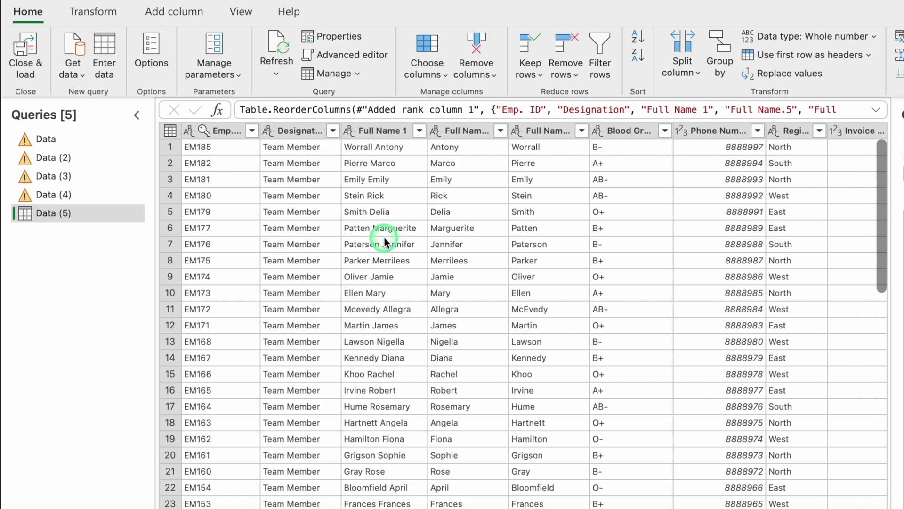
{"action": "left_click", "coordinate": [378, 131]}
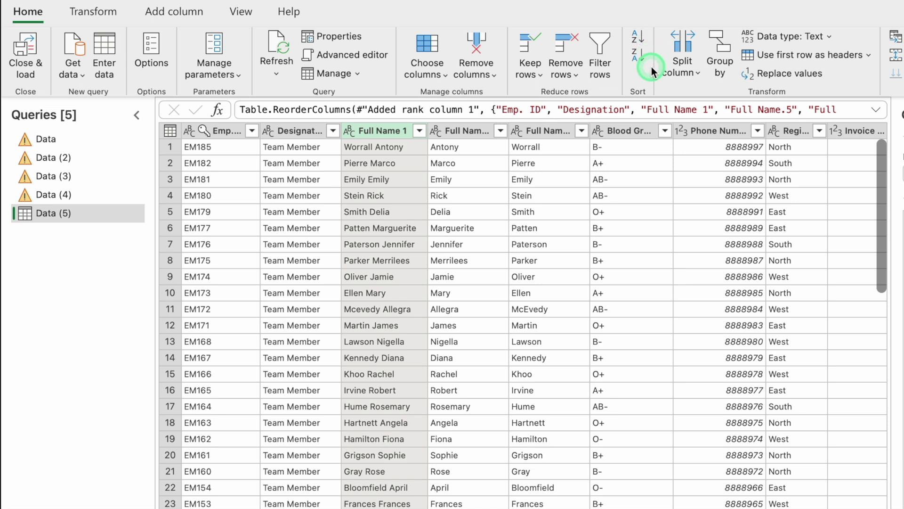
{"action": "left_click", "coordinate": [639, 38]}
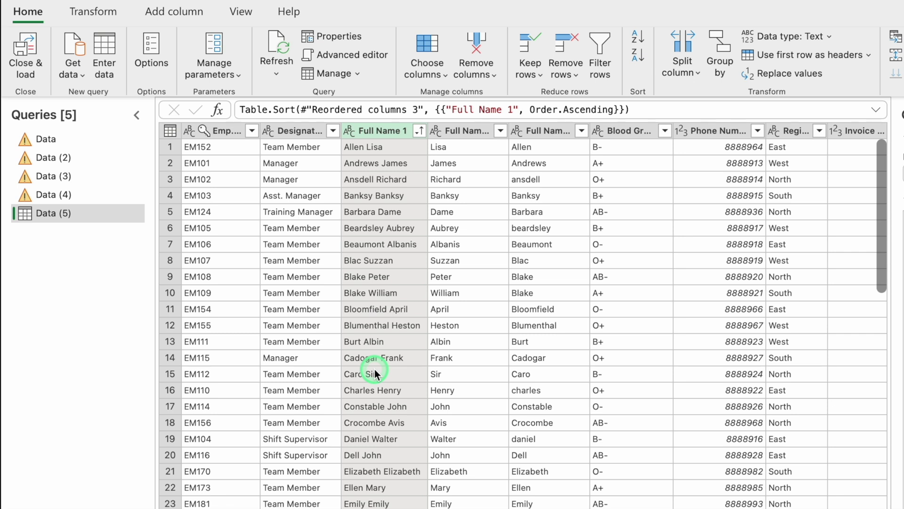
Step: Replace the value "Team Member" with "Crew Member" in the Designation column
{"action": "left_click", "coordinate": [284, 134]}
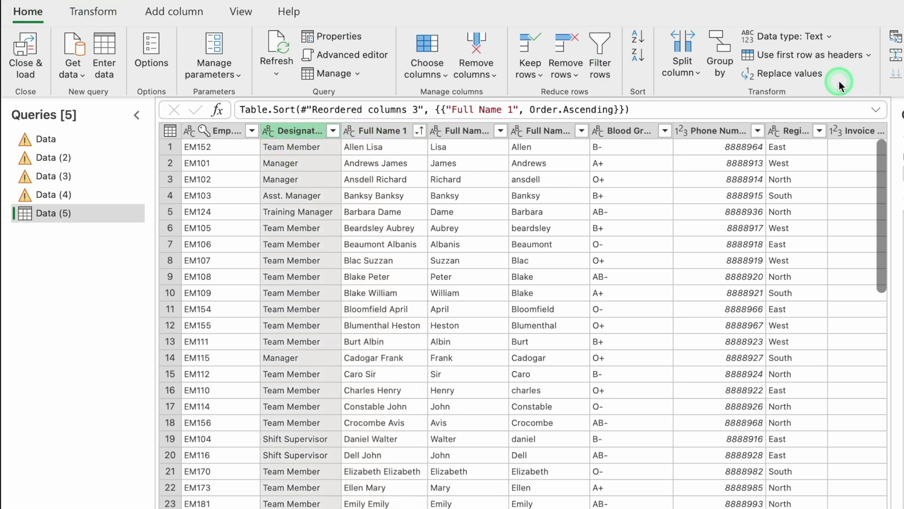
{"action": "left_click", "coordinate": [804, 74]}
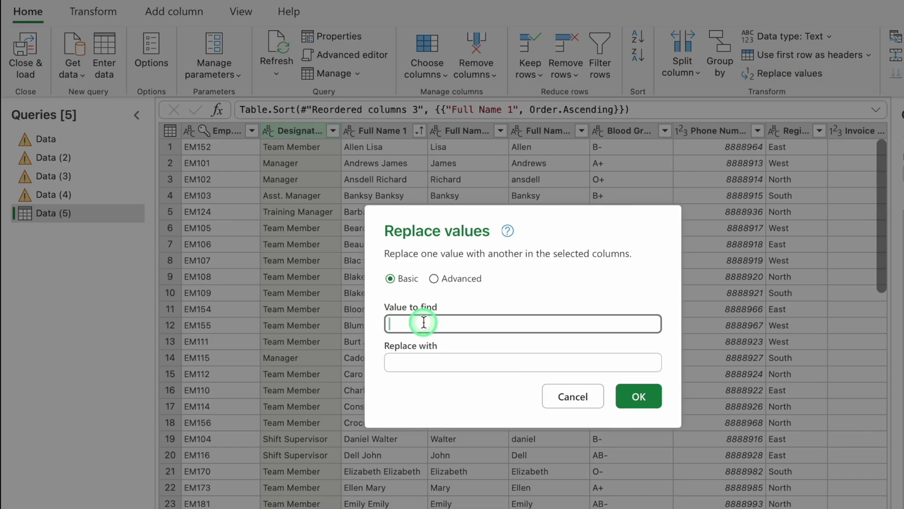
{"action": "type", "text": "Team Member"}
{"action": "left_click", "coordinate": [407, 359]}
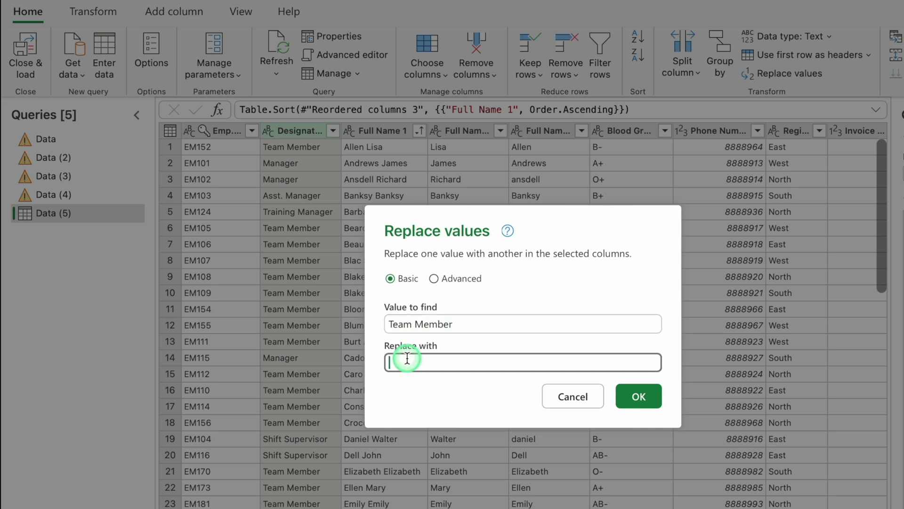
{"action": "type", "text": "Crew Member"}
{"action": "left_click", "coordinate": [637, 398]}
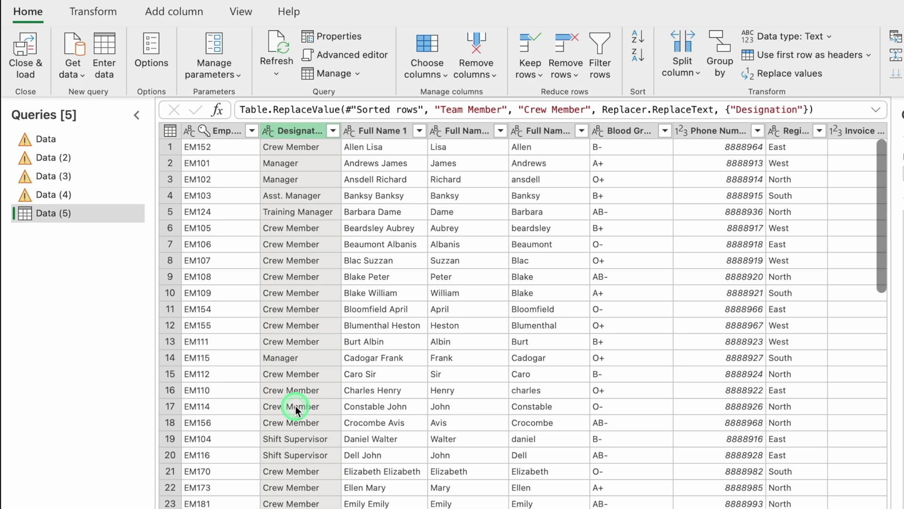
Step: Transpose the table and revert it by deleting the transposition from the applied steps
{"action": "left_click", "coordinate": [193, 131]}
{"action": "left_click", "coordinate": [282, 132]}
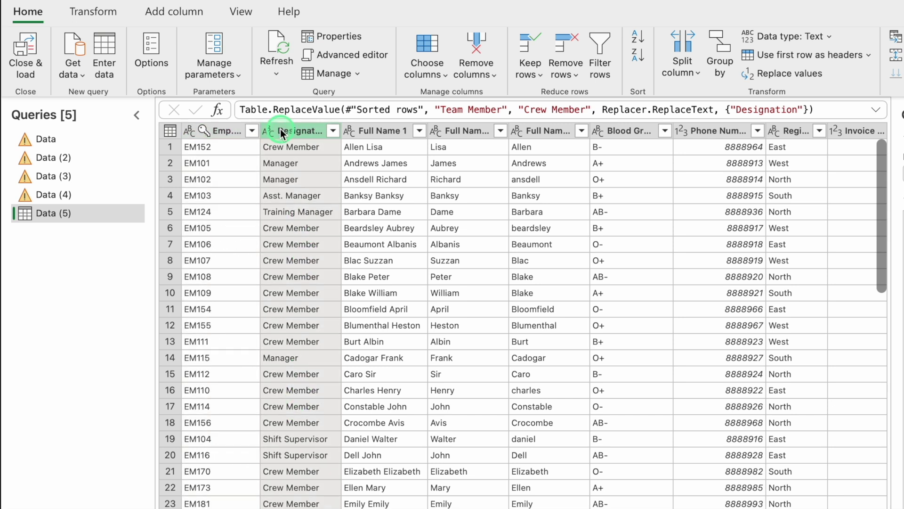
{"action": "left_click", "coordinate": [225, 132]}
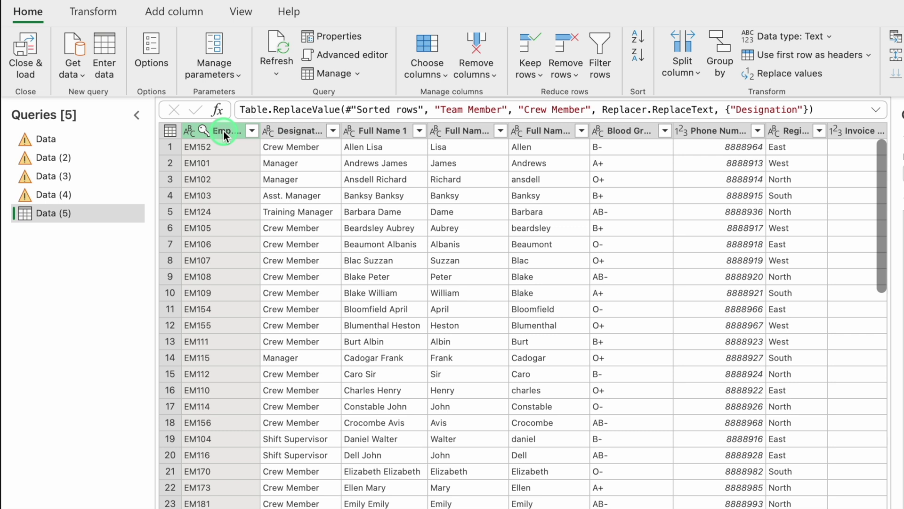
{"action": "left_click", "coordinate": [93, 14]}
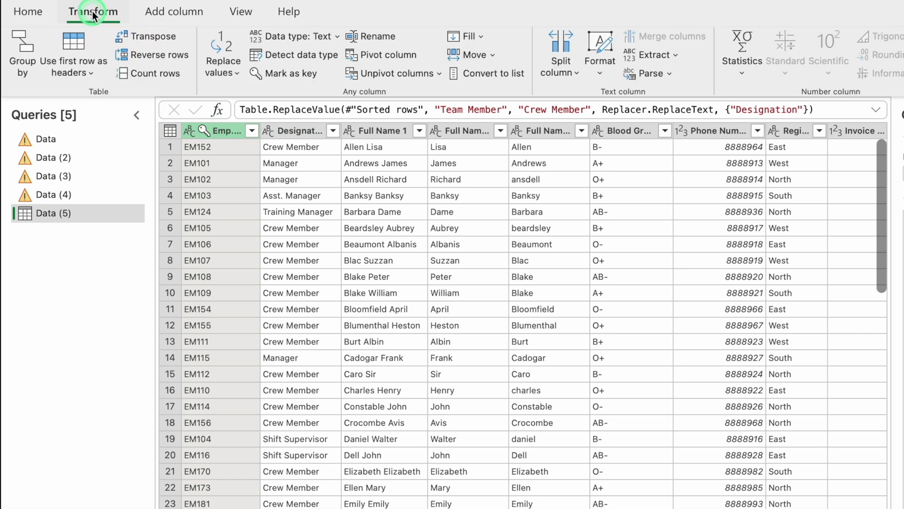
{"action": "left_click", "coordinate": [153, 37]}
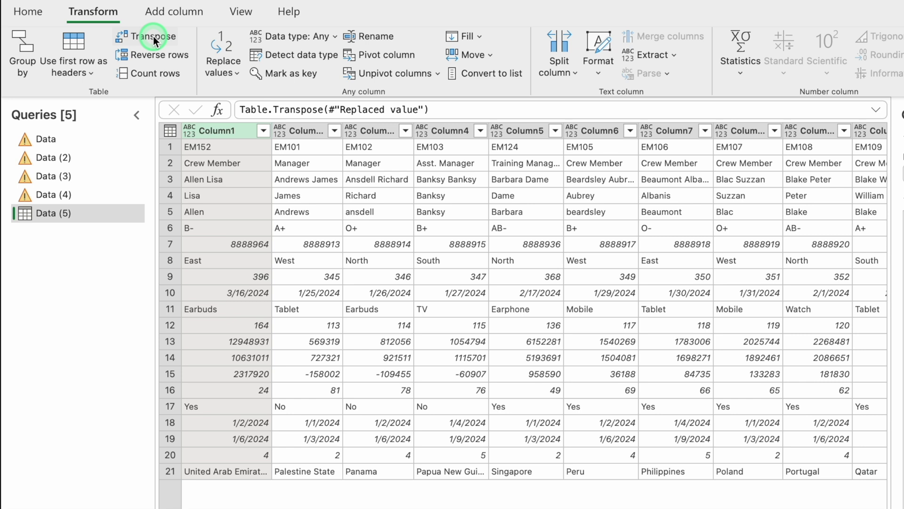
{"action": "left_click_drag", "start_coordinate": [886, 283], "coordinate": [887, 302]}
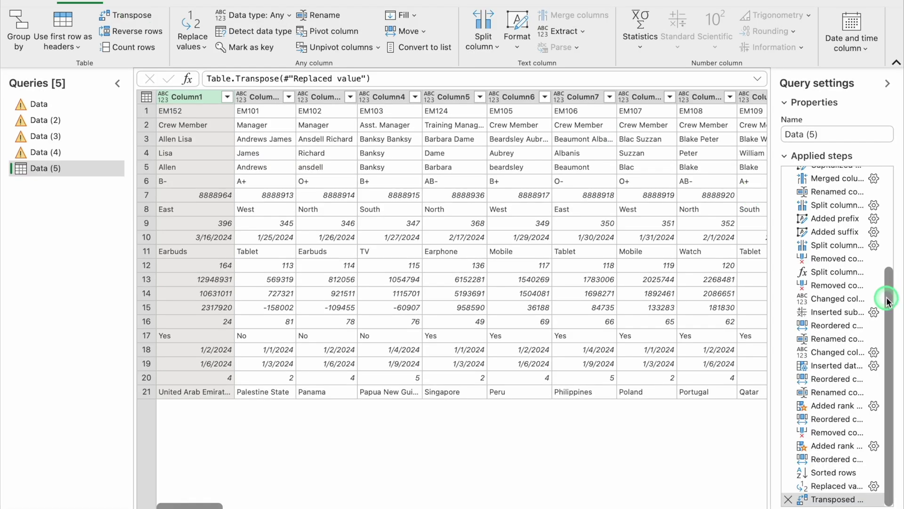
{"action": "left_click", "coordinate": [788, 499]}
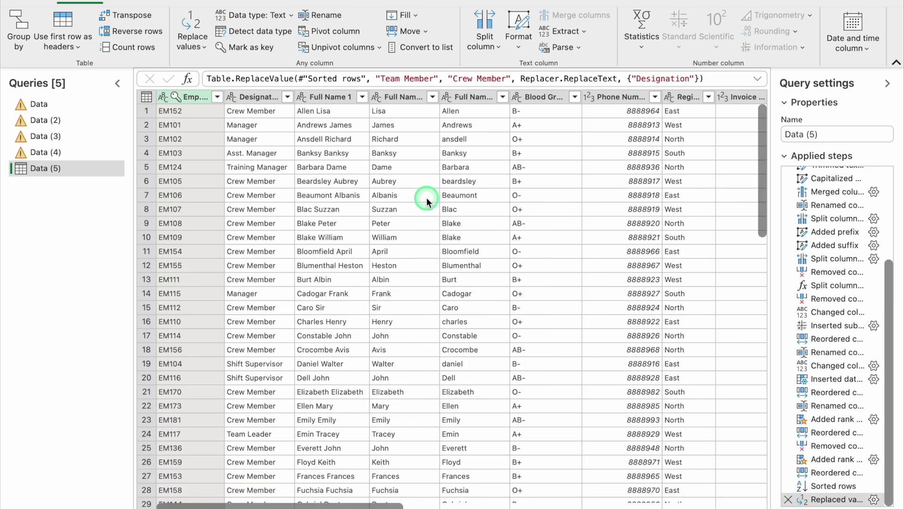
{"action": "left_click", "coordinate": [473, 98]}
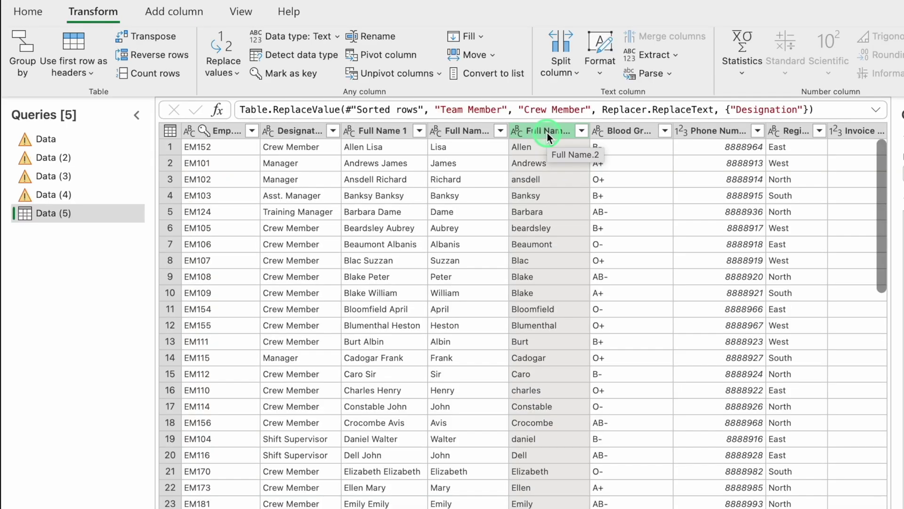
{"action": "left_click_drag", "start_coordinate": [548, 133], "coordinate": [544, 87]}
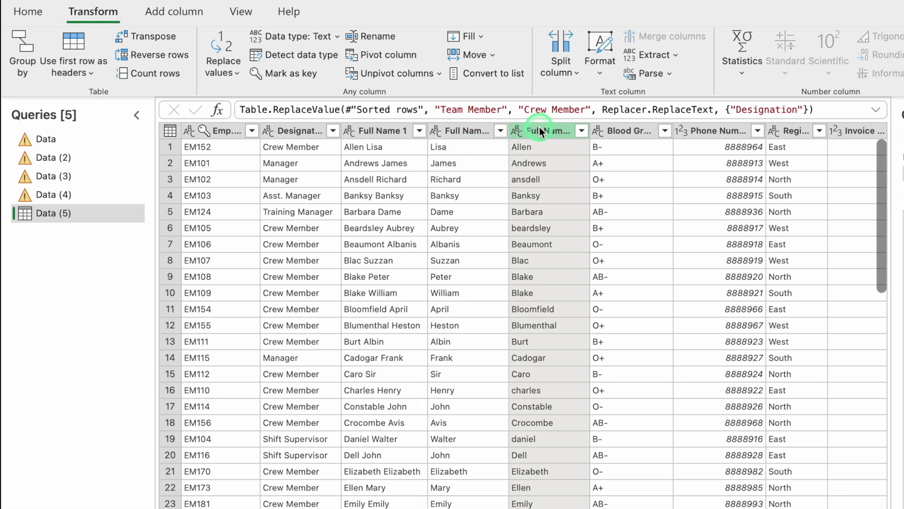
{"action": "left_click", "coordinate": [475, 55]}
{"action": "left_click", "coordinate": [488, 79]}
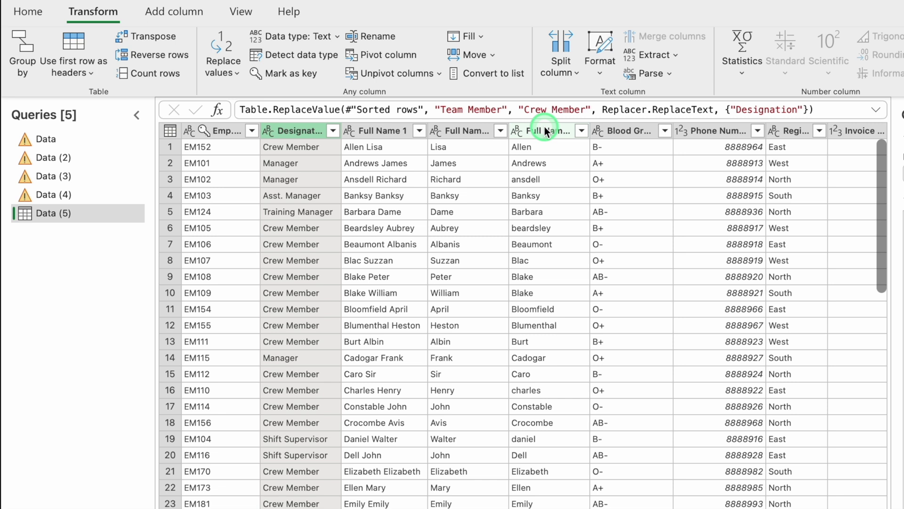
Step: Move the Designation column one place later so it follows Full Name 1
{"action": "left_click", "coordinate": [300, 130]}
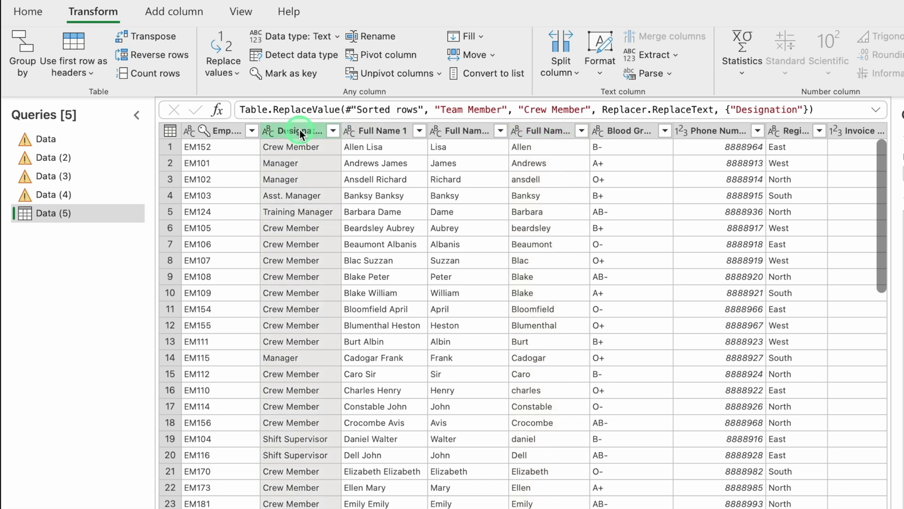
{"action": "left_click", "coordinate": [469, 55]}
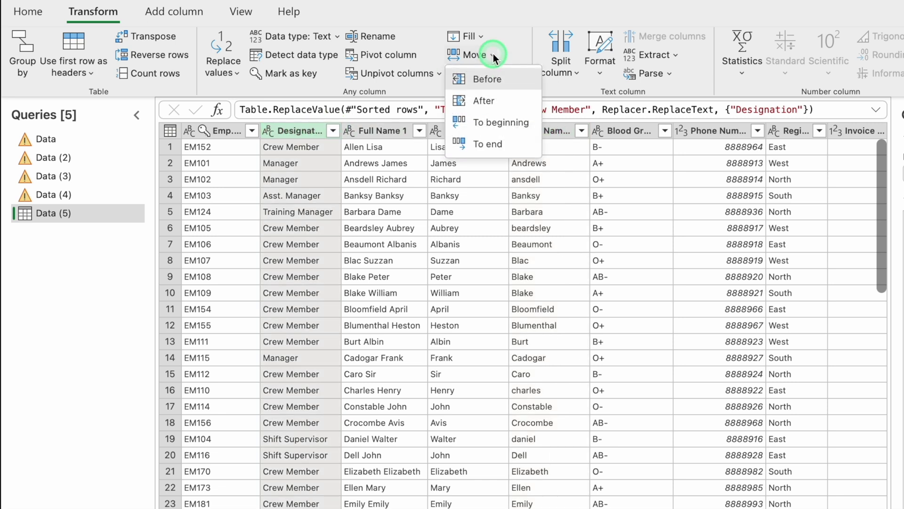
{"action": "left_click", "coordinate": [499, 100]}
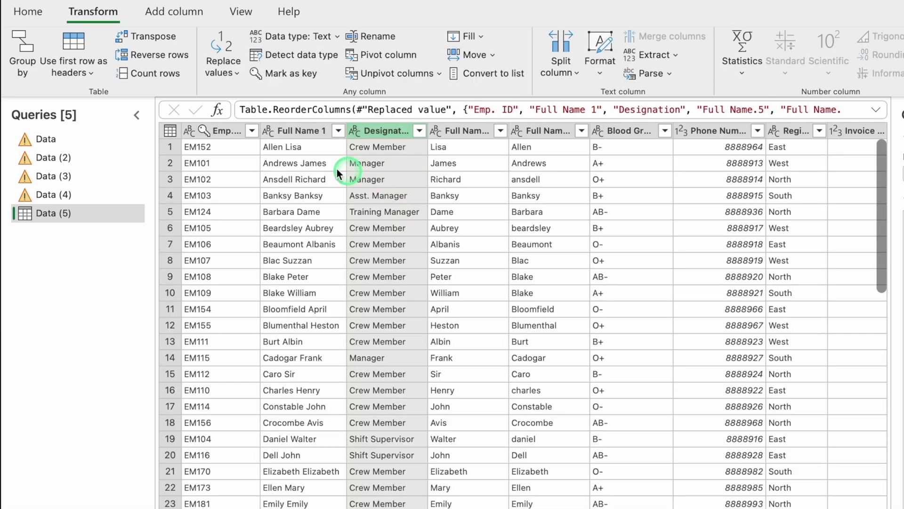
Step: Duplicate the Designation column and move the copy directly after the original Designation column
{"action": "left_click", "coordinate": [32, 14]}
{"action": "left_click", "coordinate": [363, 132]}
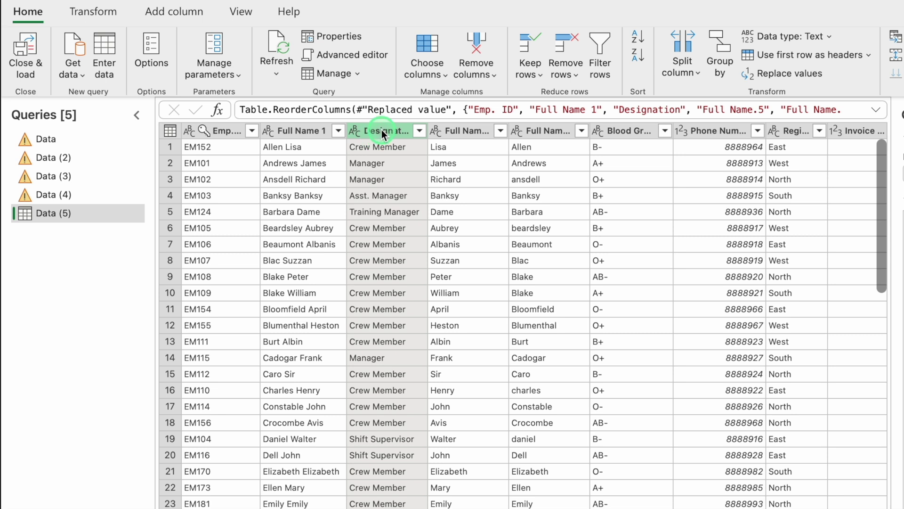
{"action": "left_click", "coordinate": [195, 13]}
{"action": "left_click", "coordinate": [216, 80]}
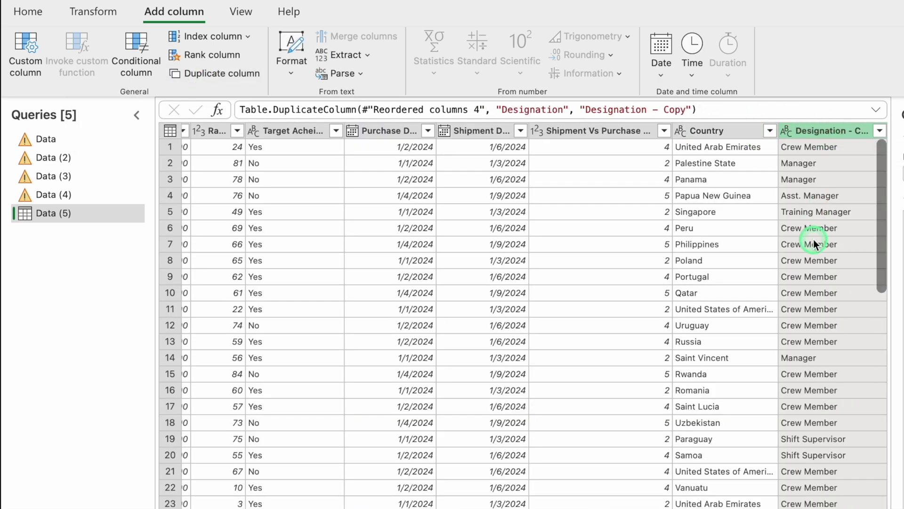
{"action": "left_click_drag", "start_coordinate": [836, 132], "coordinate": [391, 144]}
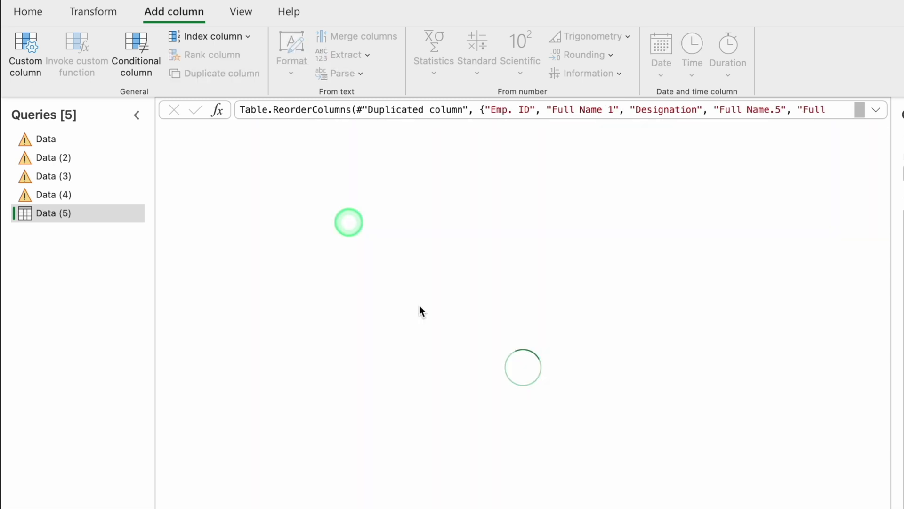
{"action": "scroll", "coordinate": [761, 131], "scroll_direction": "left", "scroll_amount": 5}
{"action": "left_click_drag", "start_coordinate": [761, 131], "coordinate": [318, 180]}
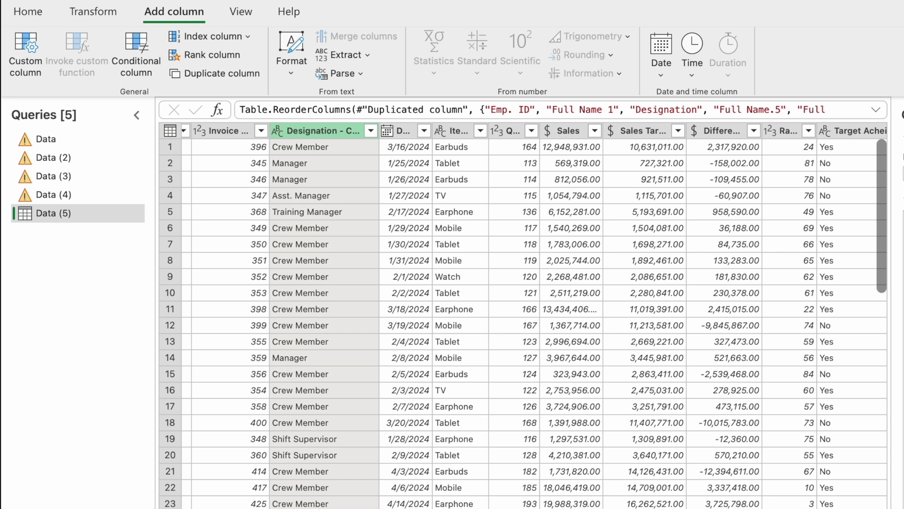
{"action": "scroll", "coordinate": [826, 131], "scroll_direction": "left", "scroll_amount": 10}
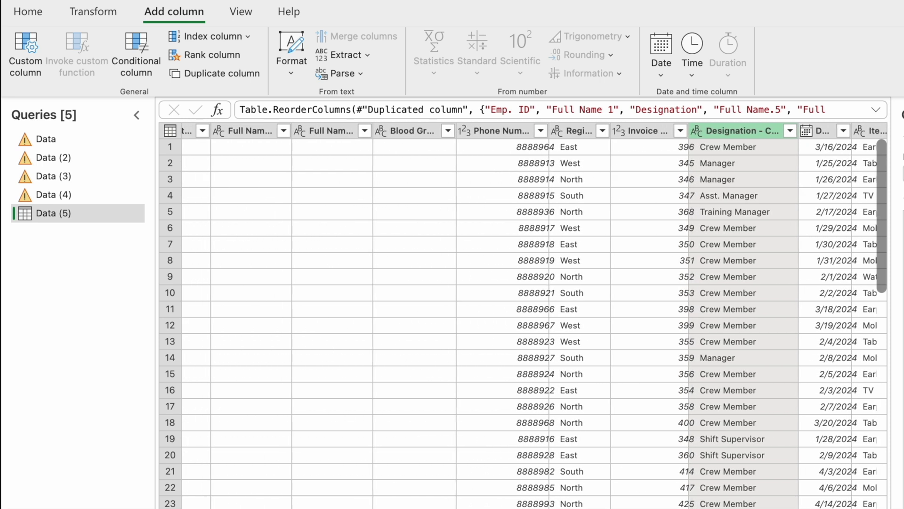
{"action": "left_click_drag", "start_coordinate": [827, 131], "coordinate": [362, 163]}
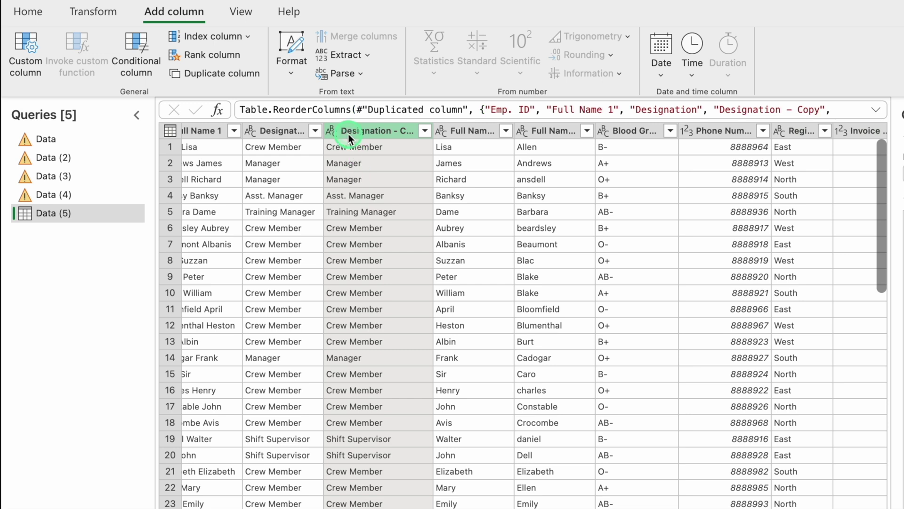
Step: Jump to the Country column by searching for "Country" with Go to column
{"action": "left_click", "coordinate": [241, 12]}
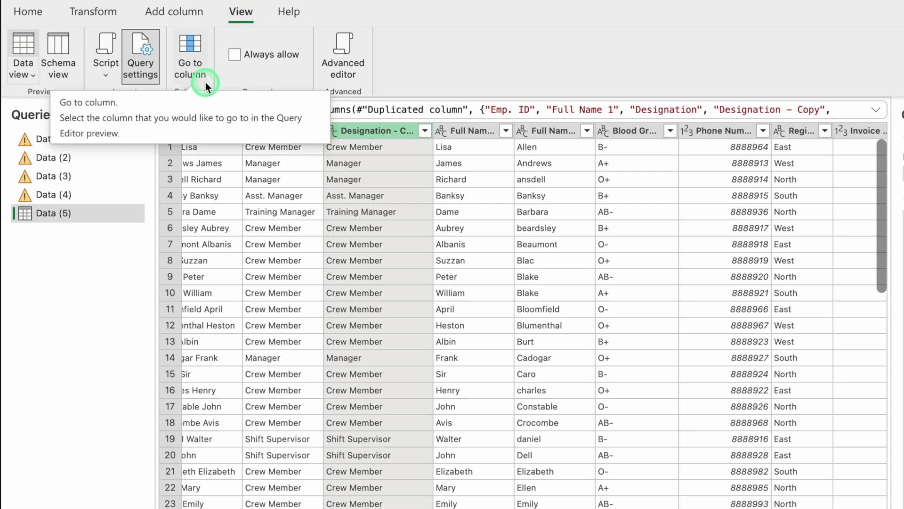
{"action": "left_click", "coordinate": [194, 45]}
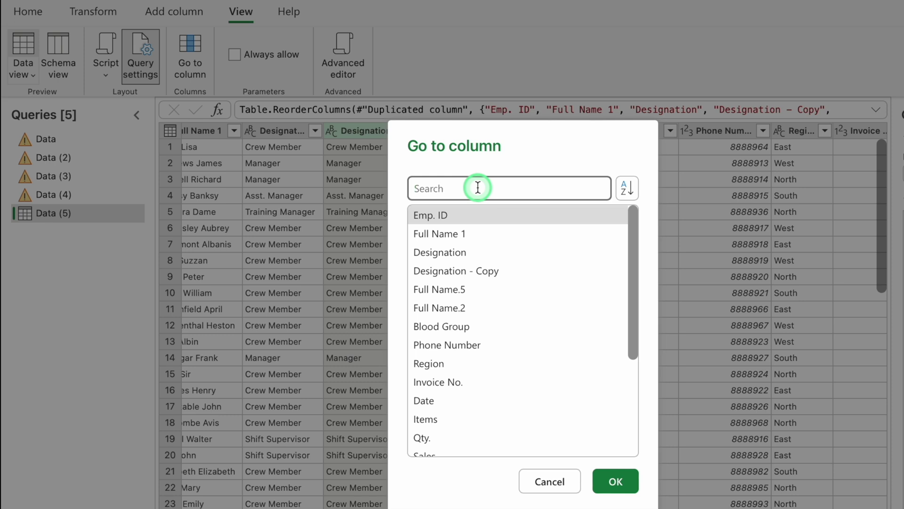
{"action": "type", "text": "Country"}
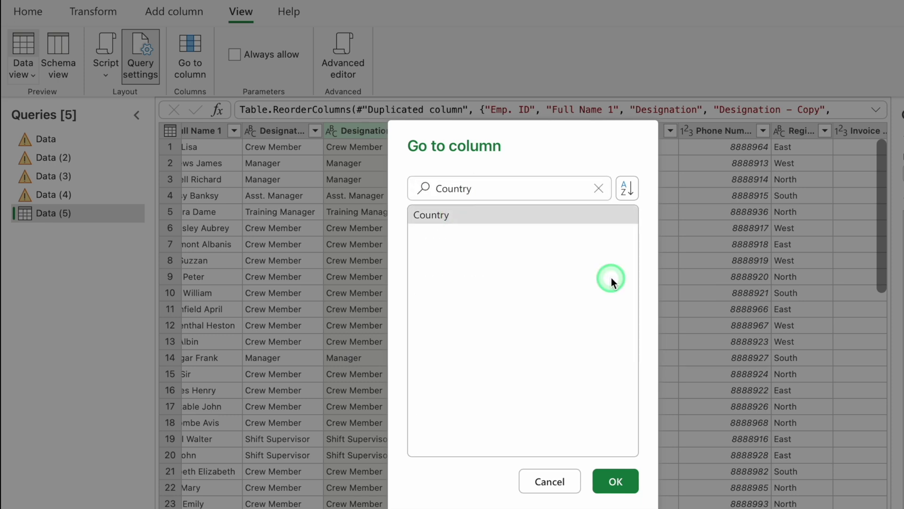
{"action": "left_click", "coordinate": [615, 481]}
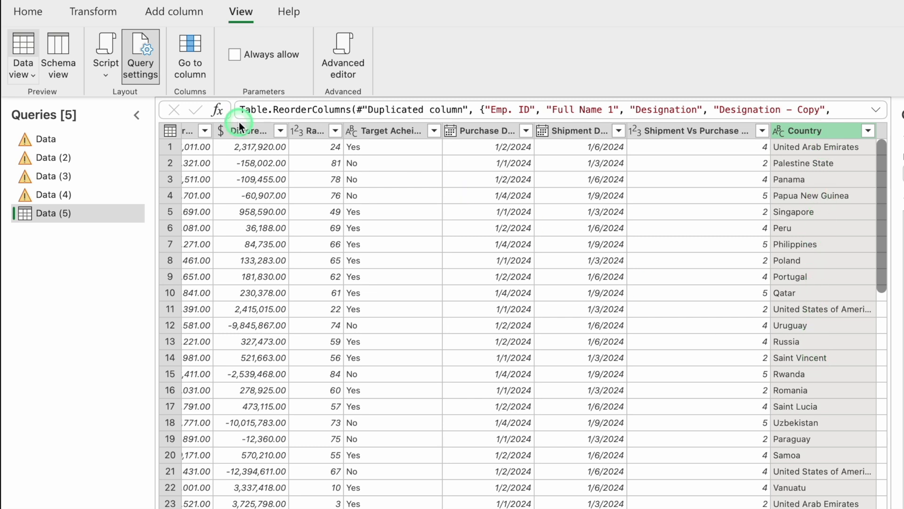
Step: Jump to the Full Name 1 column by searching for "Name" with Go to column
{"action": "left_click", "coordinate": [189, 55]}
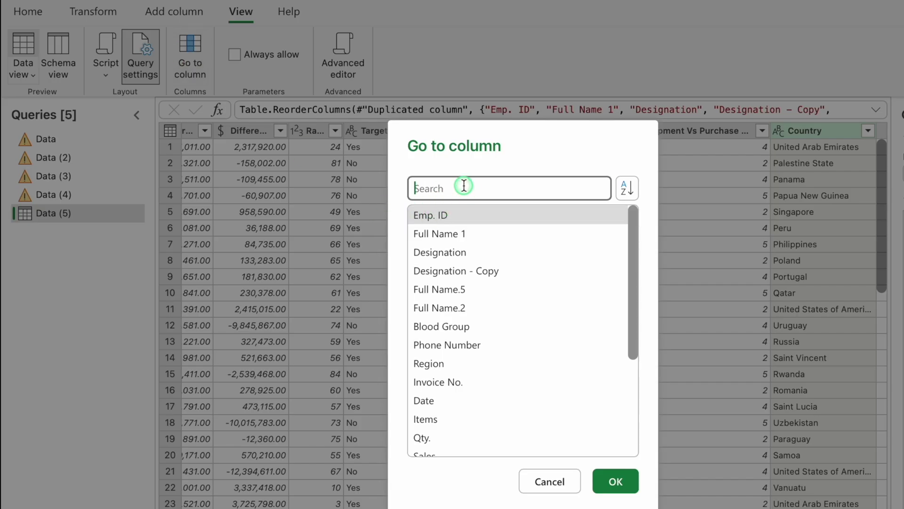
{"action": "type", "text": "Name"}
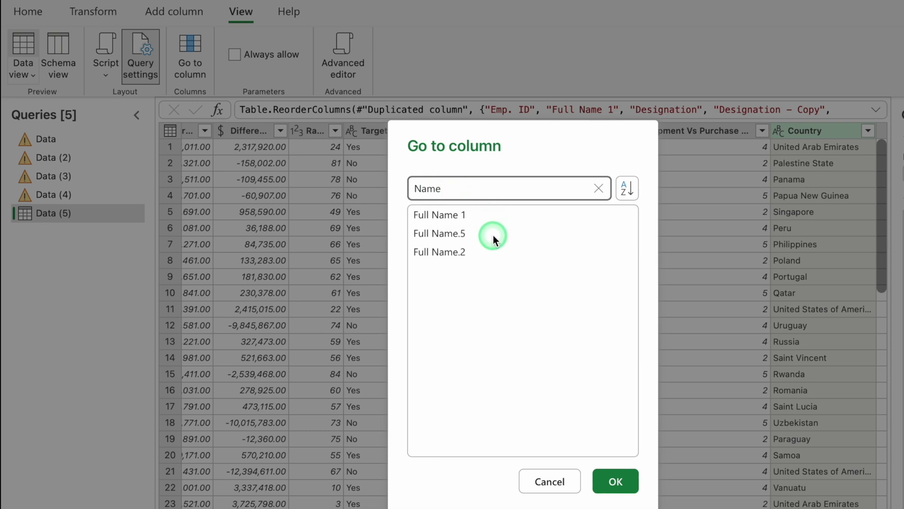
{"action": "left_click", "coordinate": [451, 217]}
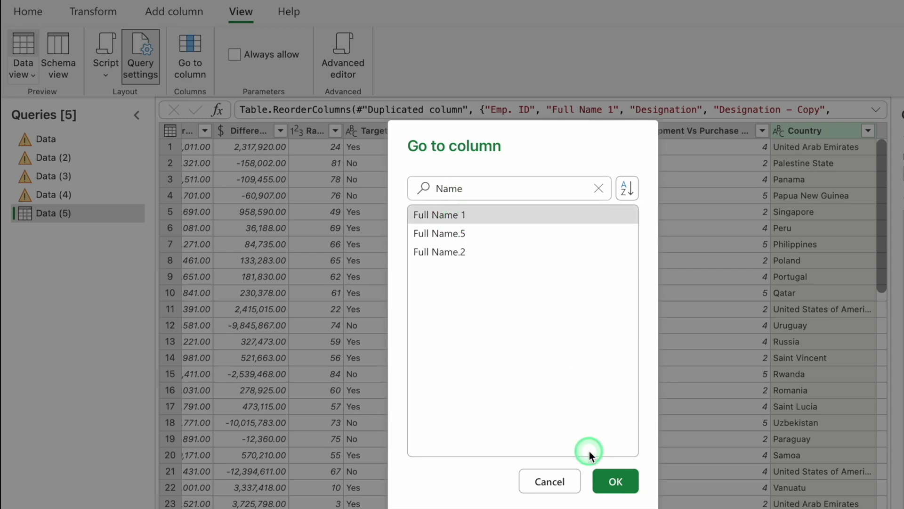
{"action": "left_click", "coordinate": [612, 480]}
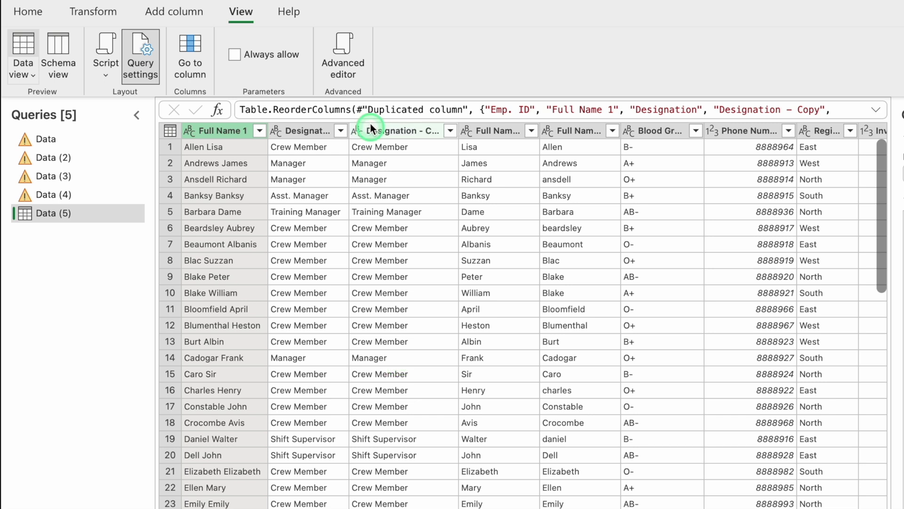
Step: Open the online Power Query keyboard shortcuts article, review its Query Editor shortcuts, and return to the query editor
{"action": "left_click", "coordinate": [288, 13]}
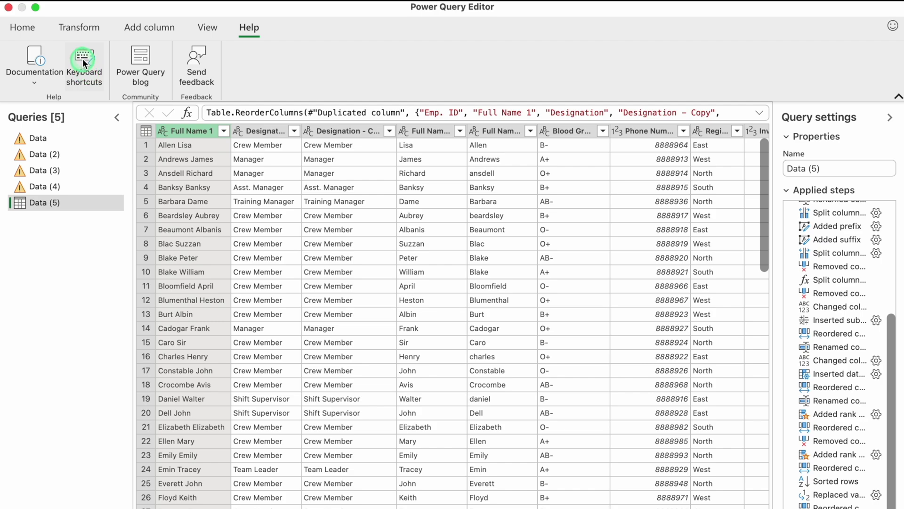
{"action": "left_click", "coordinate": [99, 57]}
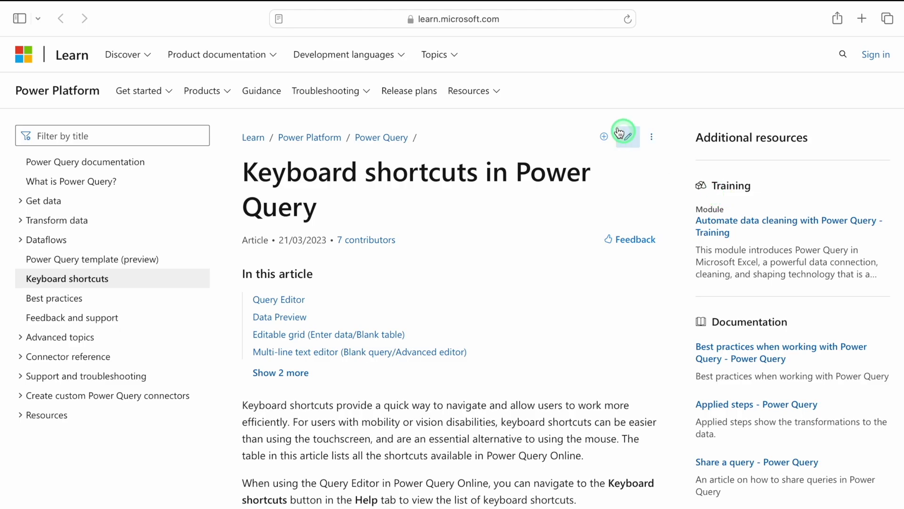
{"action": "scroll", "coordinate": [541, 154], "scroll_direction": "down", "scroll_amount": 2}
{"action": "scroll", "coordinate": [540, 154], "scroll_direction": "down", "scroll_amount": 12}
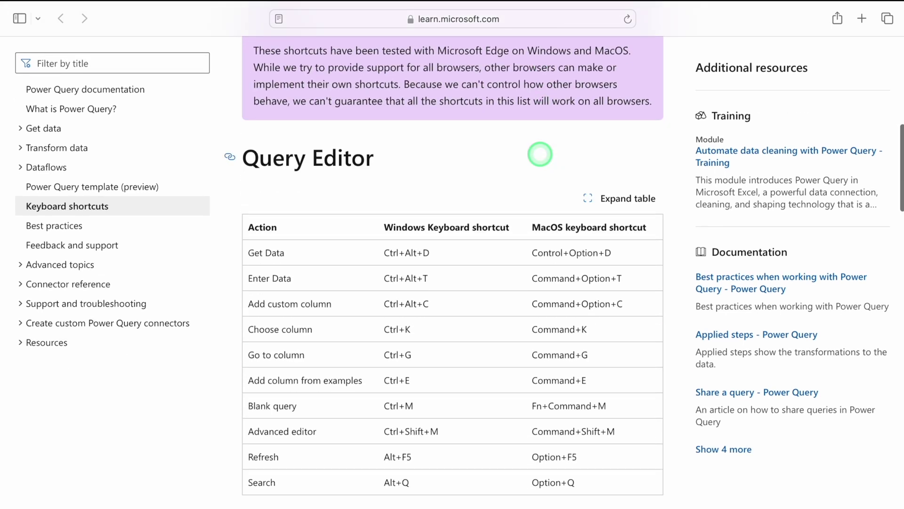
{"action": "scroll", "coordinate": [541, 154], "scroll_direction": "down", "scroll_amount": 1}
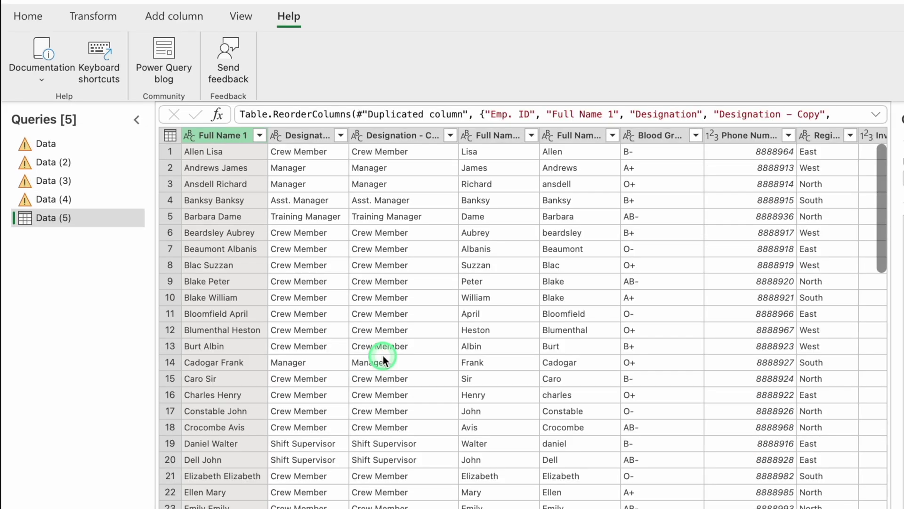
{"action": "left_click", "coordinate": [28, 16]}
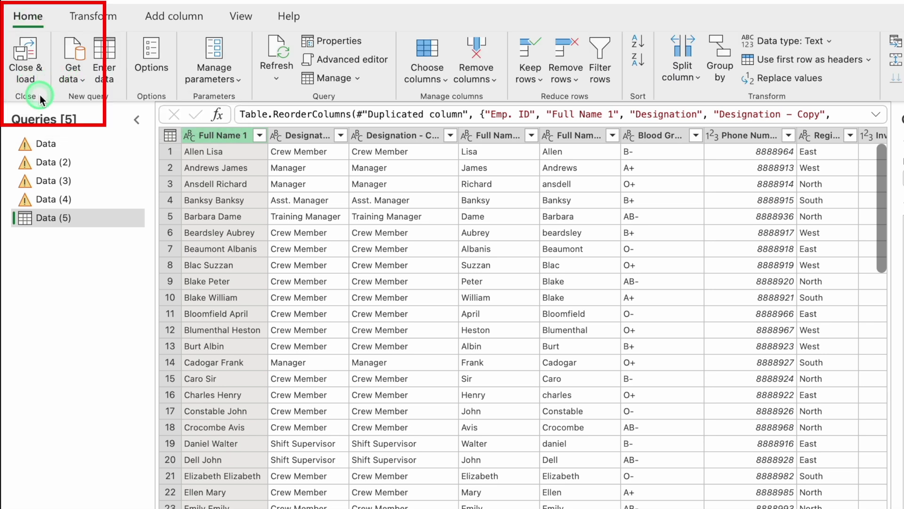
Step: Close the query editor, load the transformed query into a worksheet, and look over the loaded table
{"action": "left_click", "coordinate": [26, 49]}
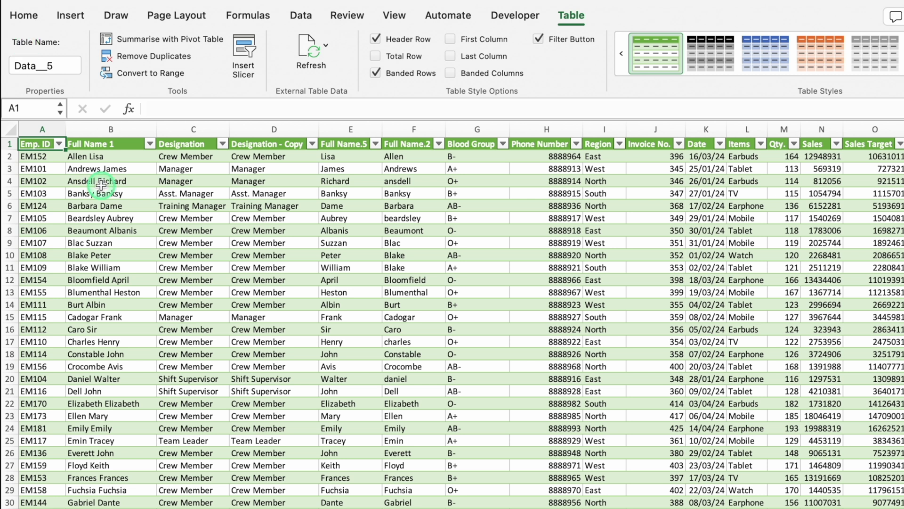
{"action": "scroll", "coordinate": [101, 185], "scroll_direction": "down", "scroll_amount": 10}
{"action": "scroll", "coordinate": [101, 185], "scroll_direction": "right", "scroll_amount": 3}
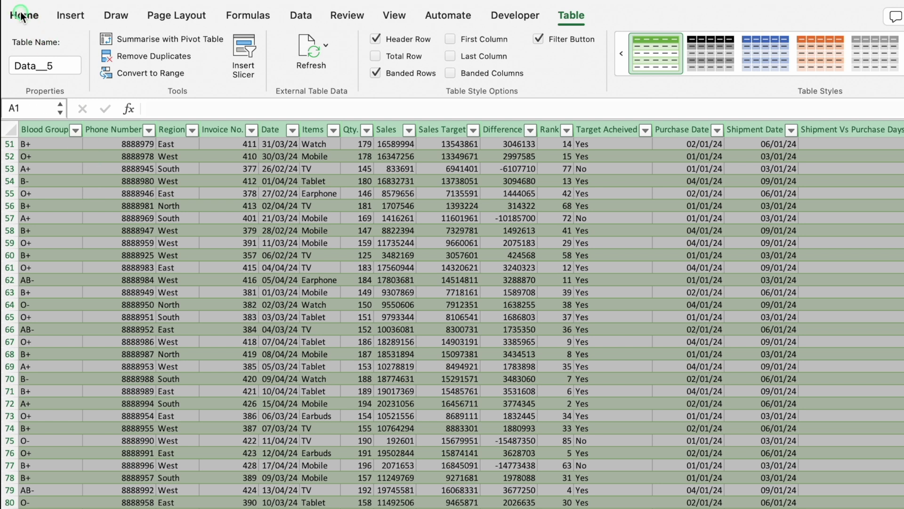
Step: Apply all borders to the whole loaded table and set its font to Times New Roman
{"action": "left_click", "coordinate": [24, 15]}
{"action": "left_click", "coordinate": [196, 69]}
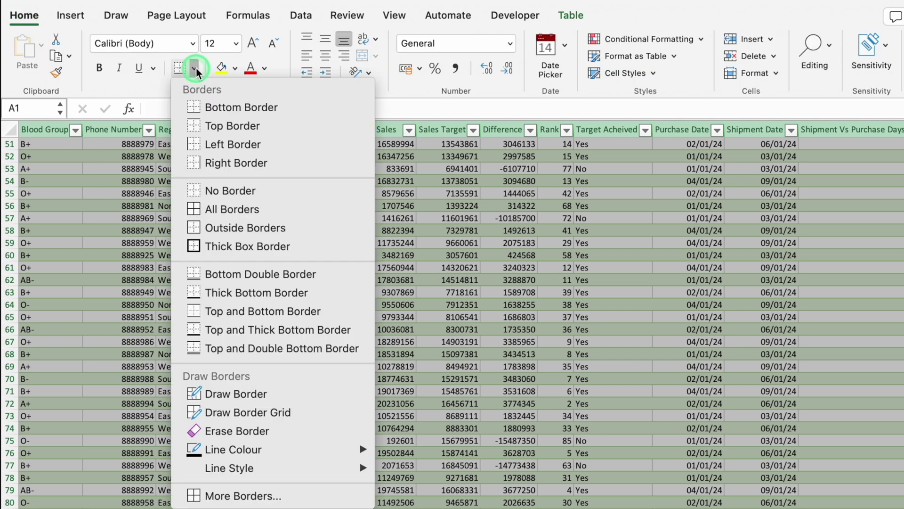
{"action": "left_click", "coordinate": [227, 210]}
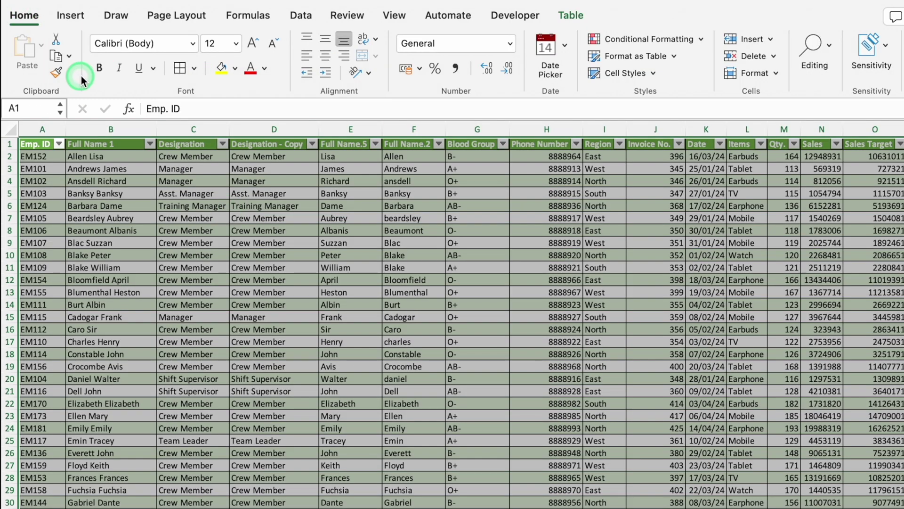
{"action": "left_click", "coordinate": [198, 43]}
{"action": "left_click", "coordinate": [173, 179]}
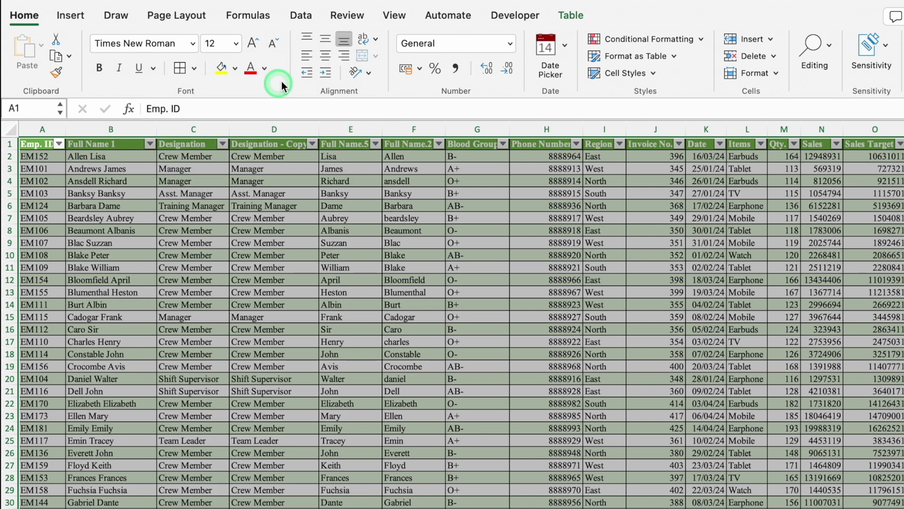
Step: Middle-align the table's cells vertically and increase the height of header row 1
{"action": "left_click", "coordinate": [324, 40]}
{"action": "left_click", "coordinate": [274, 193]}
{"action": "left_click_drag", "start_coordinate": [11, 149], "coordinate": [11, 167]}
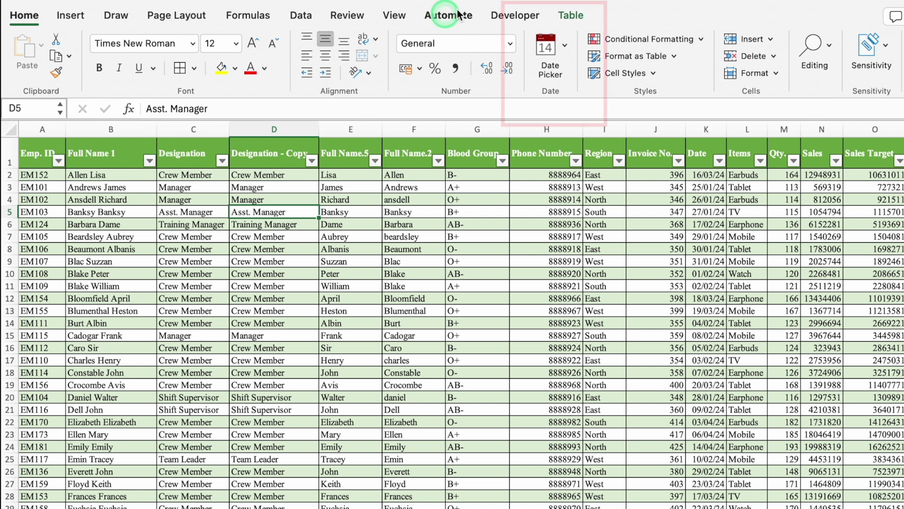
Step: Hide the table's filter buttons and apply a medium table style with a blue header and grey banded rows
{"action": "left_click", "coordinate": [571, 15]}
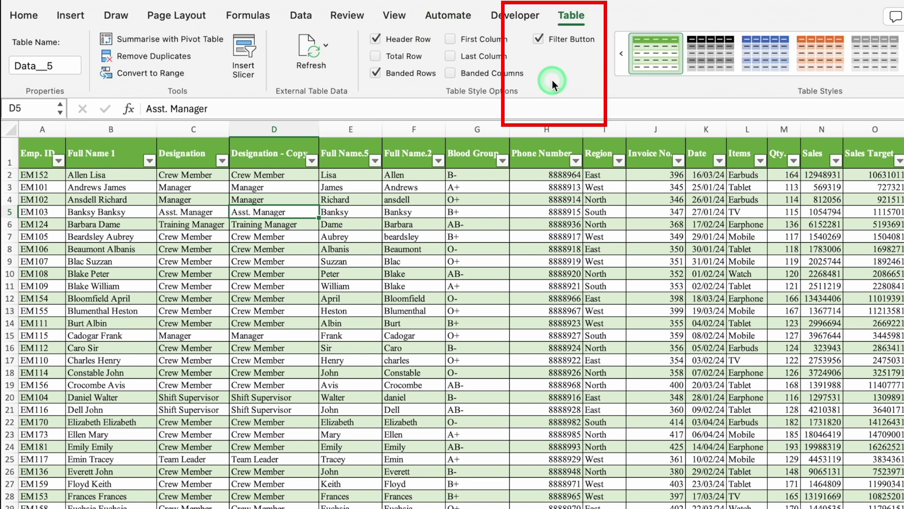
{"action": "left_click", "coordinate": [538, 39]}
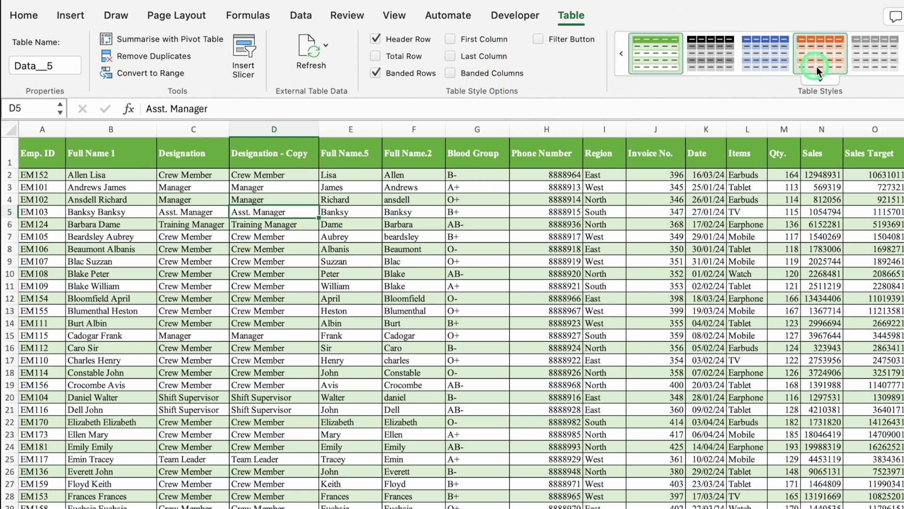
{"action": "left_click", "coordinate": [826, 82]}
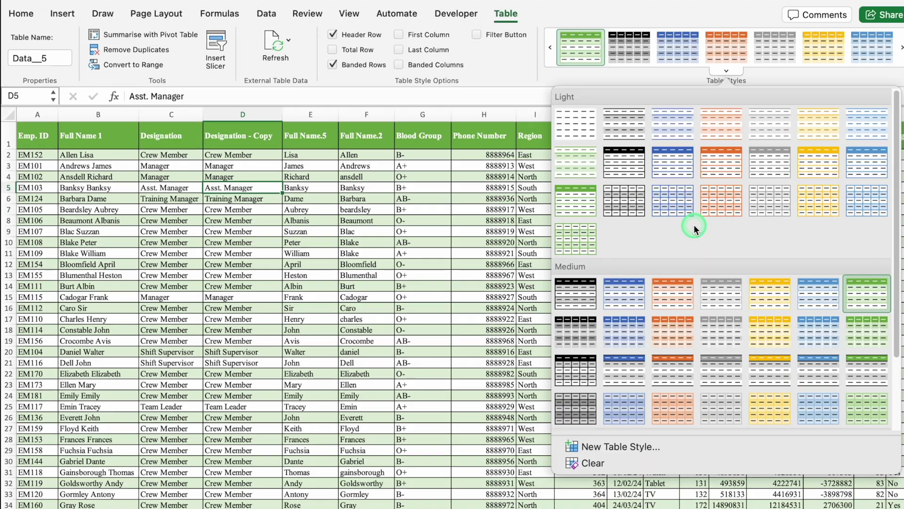
{"action": "left_click", "coordinate": [626, 370]}
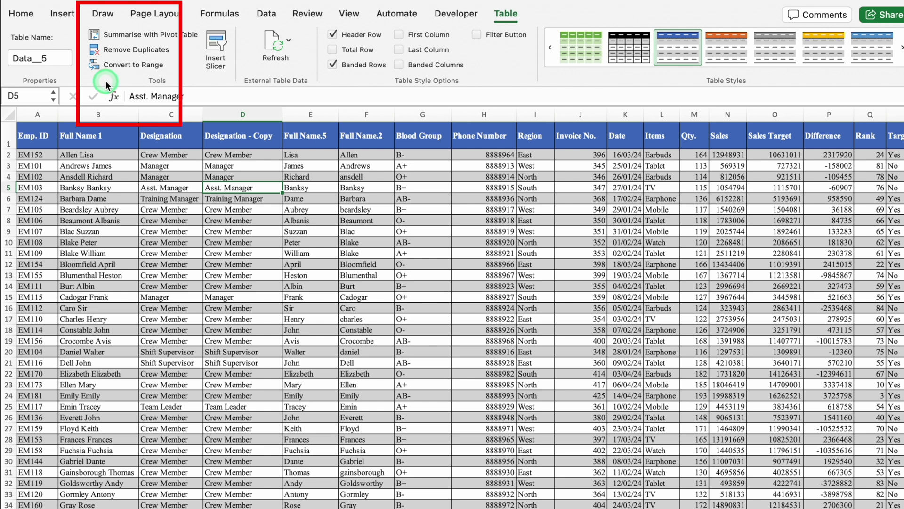
Step: Convert the table to a normal range and remove the fill colour from all cells of the sheet
{"action": "left_click", "coordinate": [129, 69]}
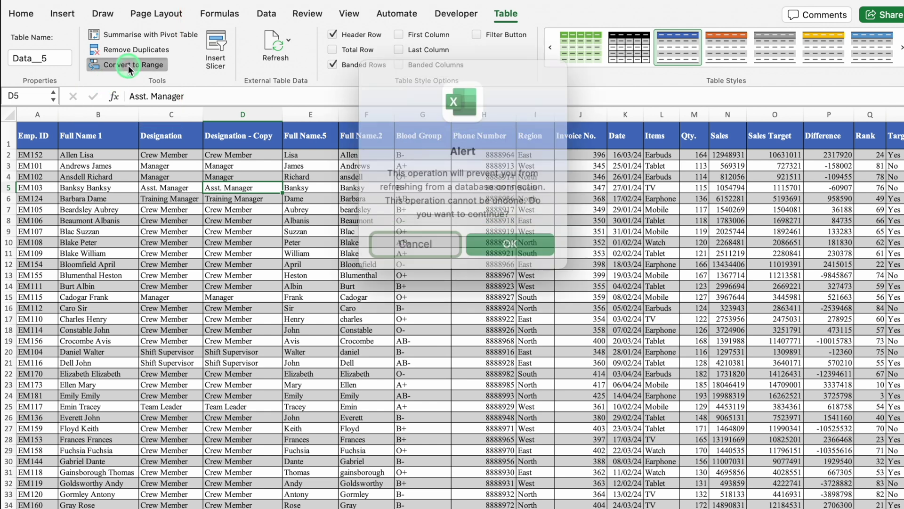
{"action": "left_click", "coordinate": [516, 231]}
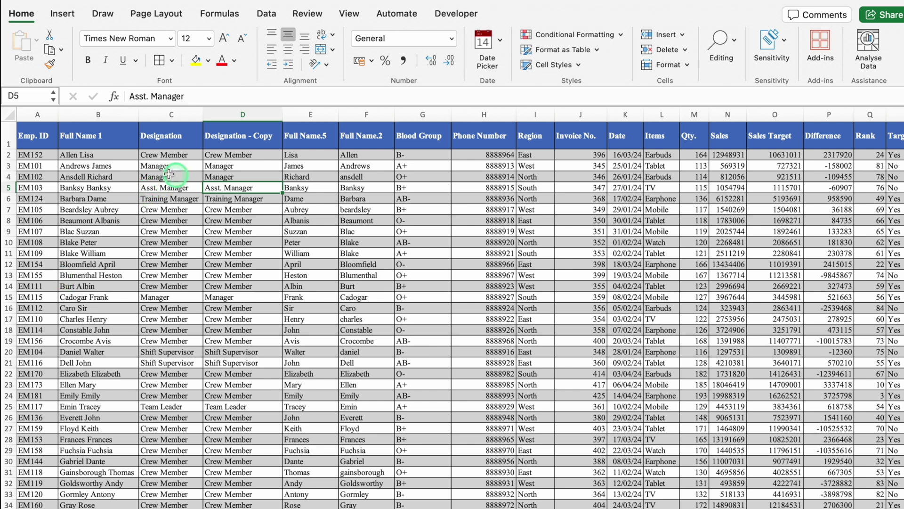
{"action": "left_click", "coordinate": [9, 114]}
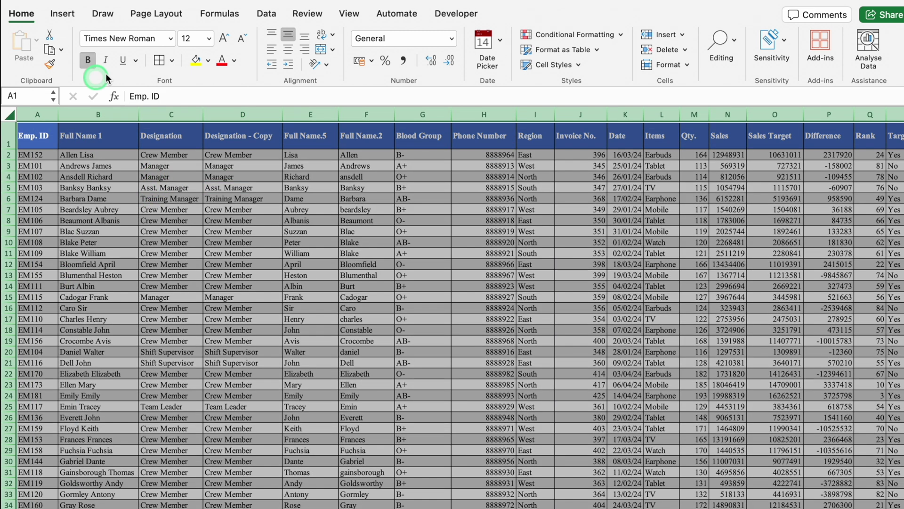
{"action": "left_click", "coordinate": [208, 60]}
{"action": "left_click", "coordinate": [252, 84]}
{"action": "left_click", "coordinate": [243, 209]}
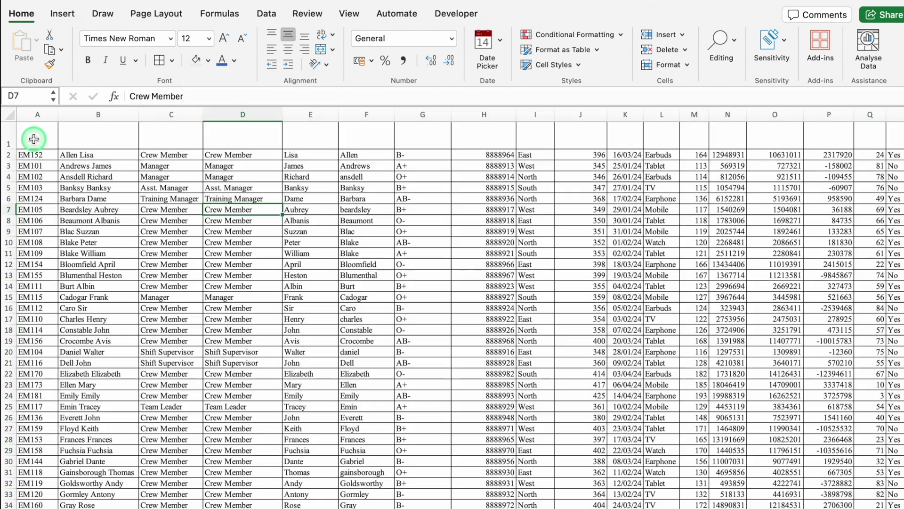
Step: Fill the header cells from Emp. ID through column V with blue and centre their text horizontally
{"action": "left_click_drag", "start_coordinate": [34, 138], "coordinate": [895, 141]}
{"action": "left_click", "coordinate": [207, 59]}
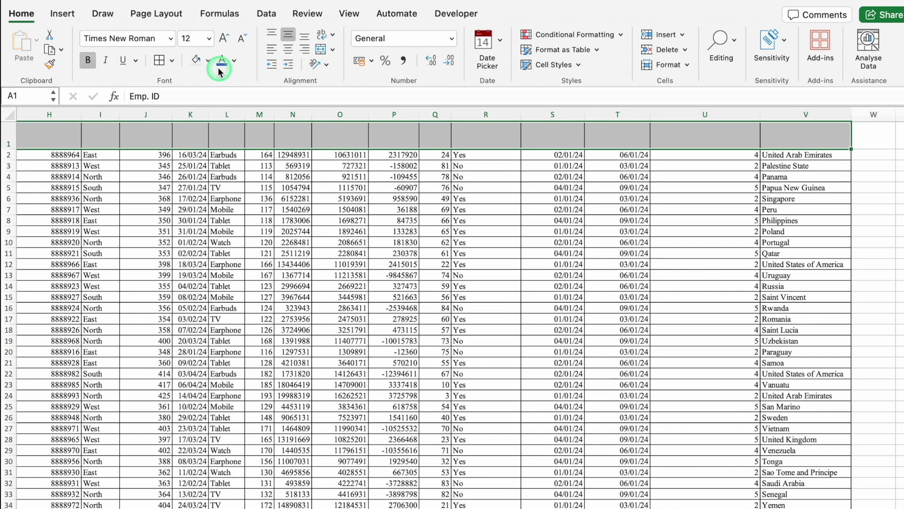
{"action": "left_click", "coordinate": [303, 155]}
{"action": "left_click", "coordinate": [288, 49]}
{"action": "left_click", "coordinate": [276, 287]}
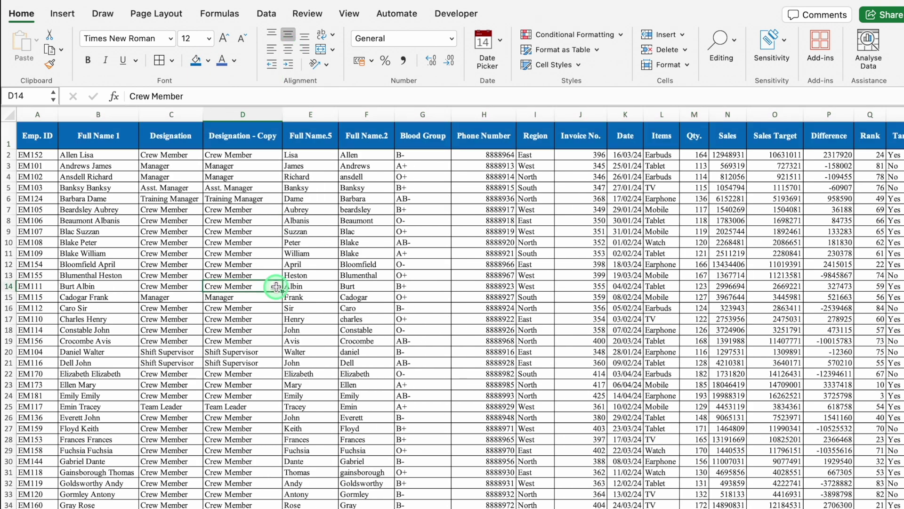